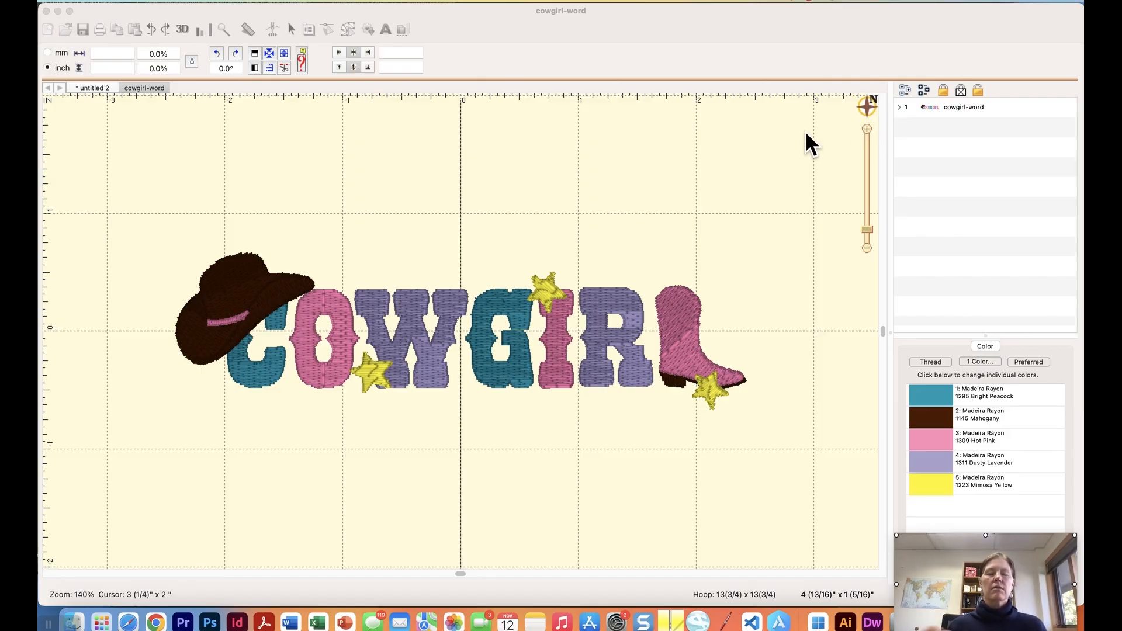
Copy the Madeira Rayon 1223 Mimosa Yellow stars from the cowgirl-word design and paste them into a new page.
click(899, 108)
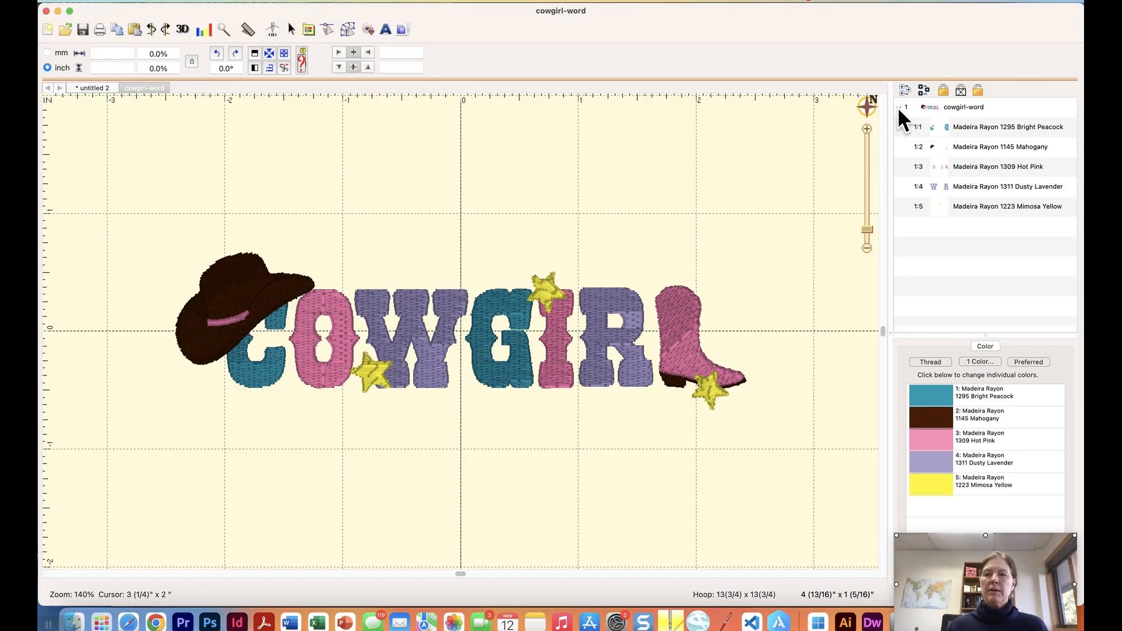
click(945, 208)
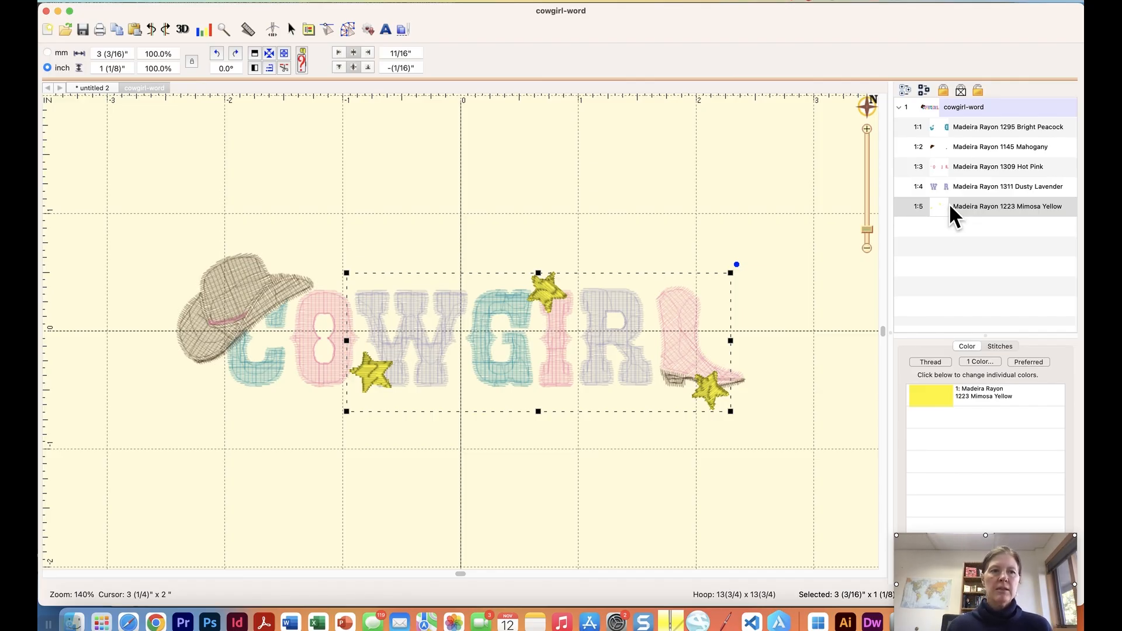
click(134, 4)
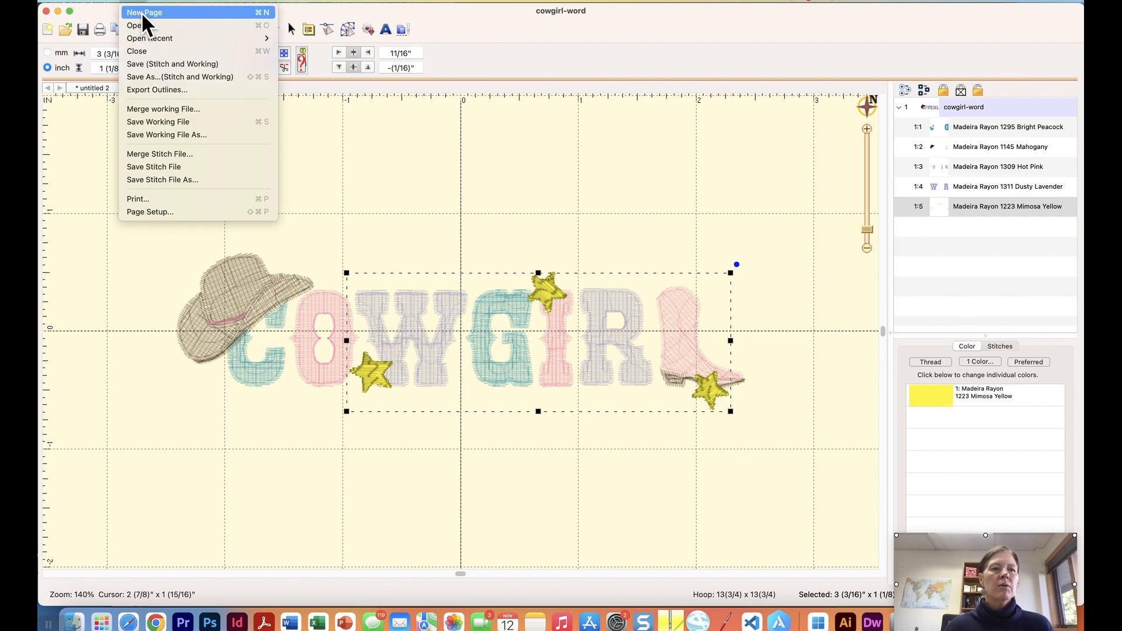
click(145, 13)
key(super+v)
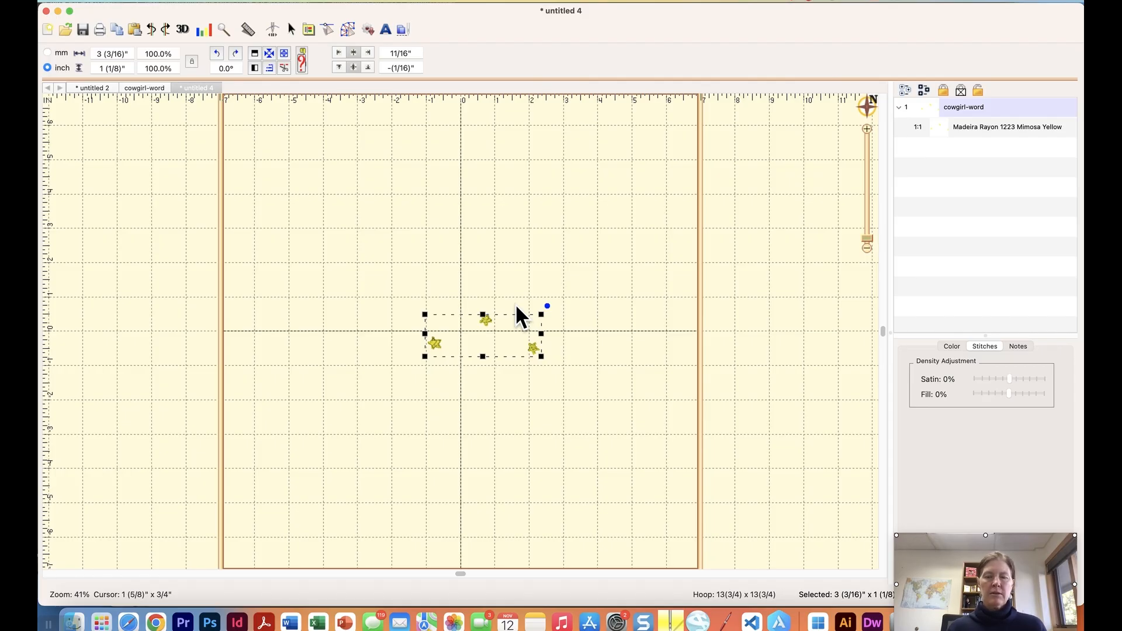
Using the stitch simulator, insert a color stop after the first star's stitches and assign Madeira Rayon 1278 to the remaining stars.
click(867, 129)
click(866, 129)
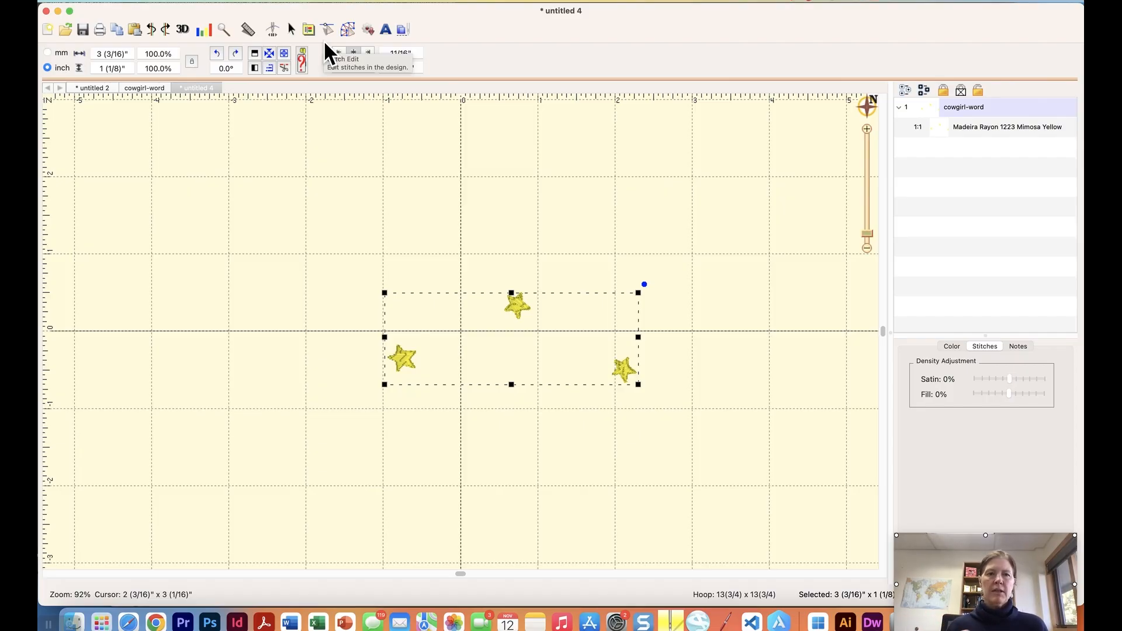
click(271, 28)
mouse_move(200, 50)
mouse_down()
mouse_move(458, 43)
mouse_move(545, 10)
mouse_move(509, 20)
mouse_up()
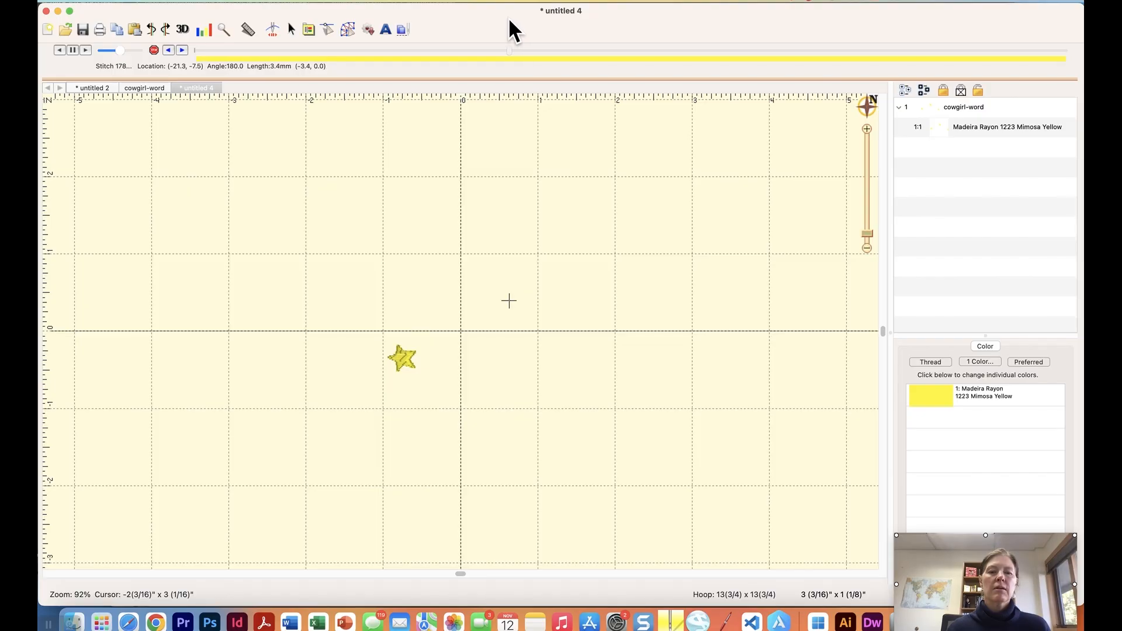
click(153, 49)
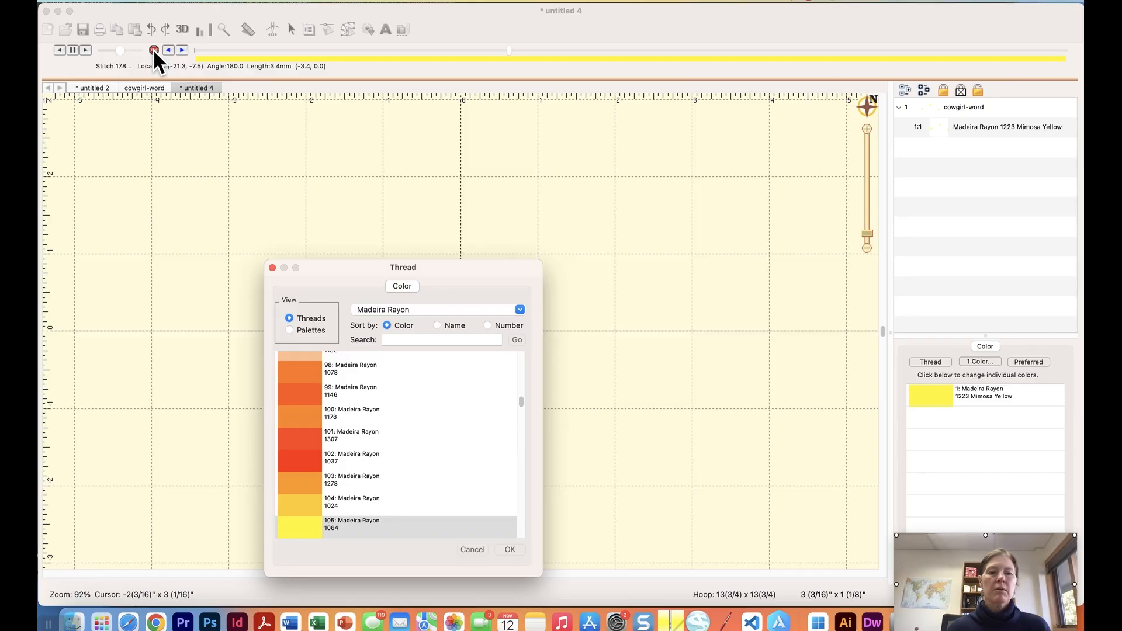
click(373, 485)
click(513, 548)
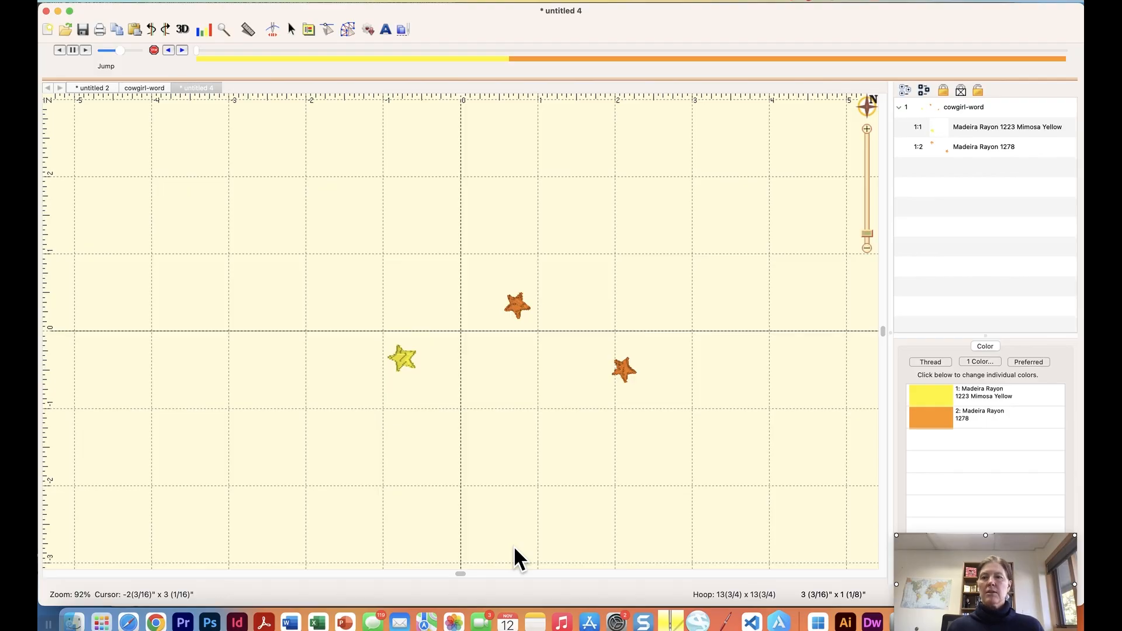
Delete the two Madeira Rayon 1278 stars and select the remaining yellow star.
click(966, 147)
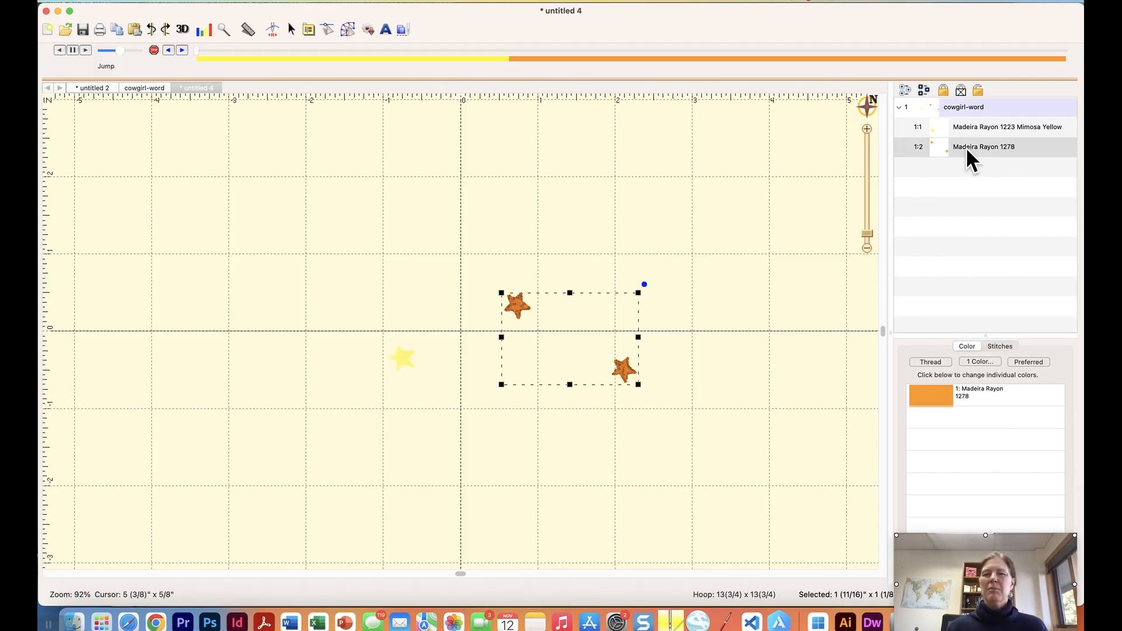
key(Delete)
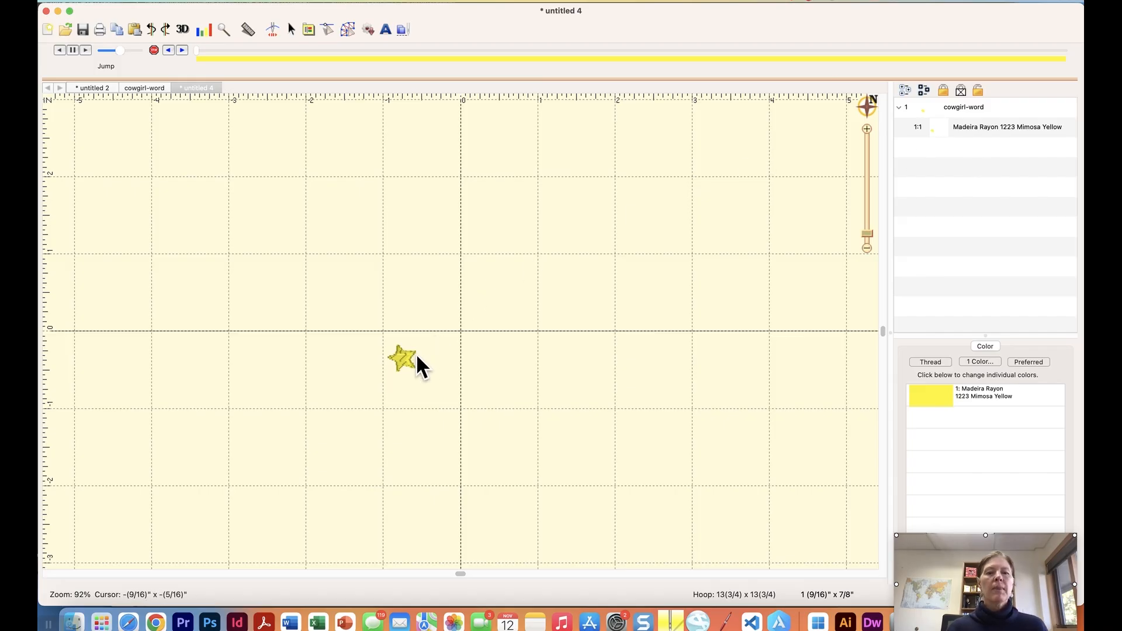
click(402, 360)
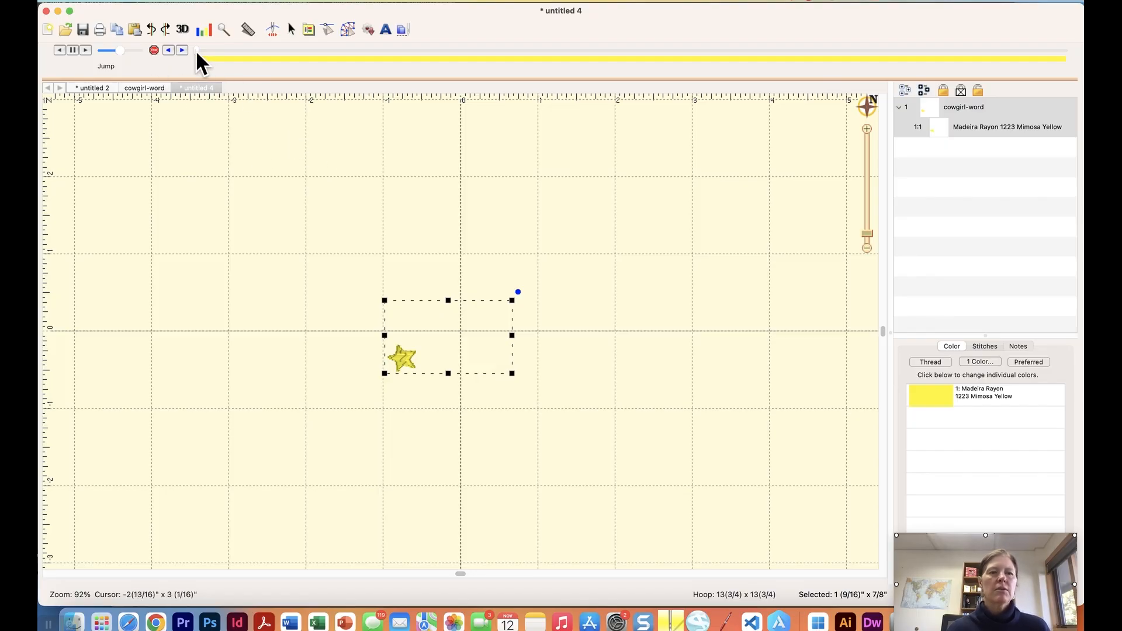
Insert a Madeira Rayon 1307 color stop at the star's final jump stitch, and delete the resulting leftover segment.
drag(198, 49, 1062, 54)
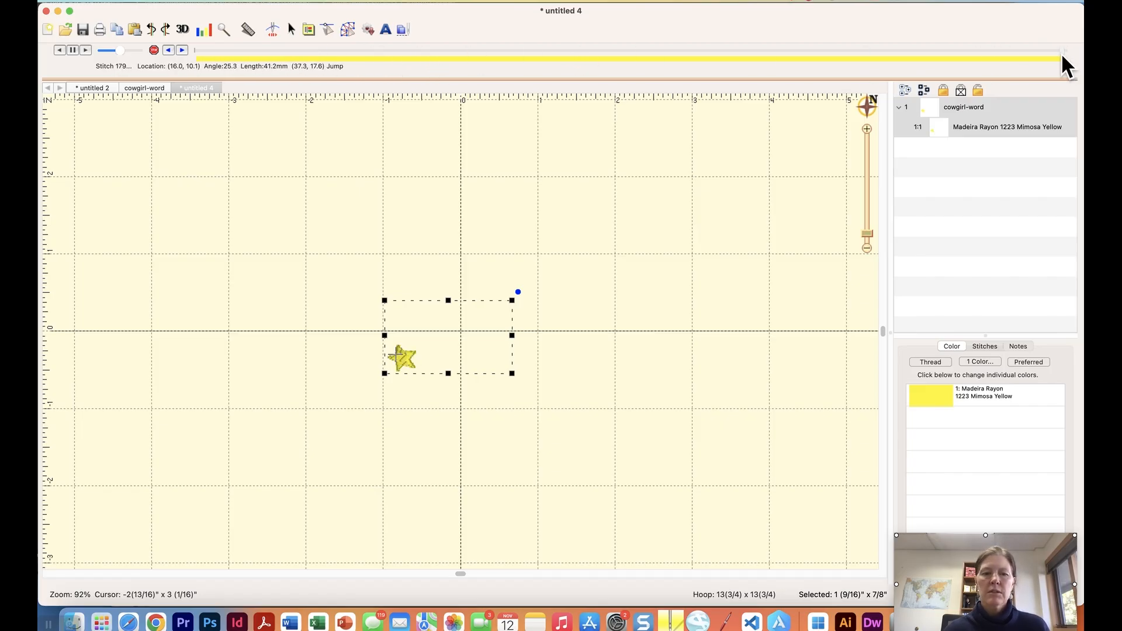
click(152, 51)
click(320, 459)
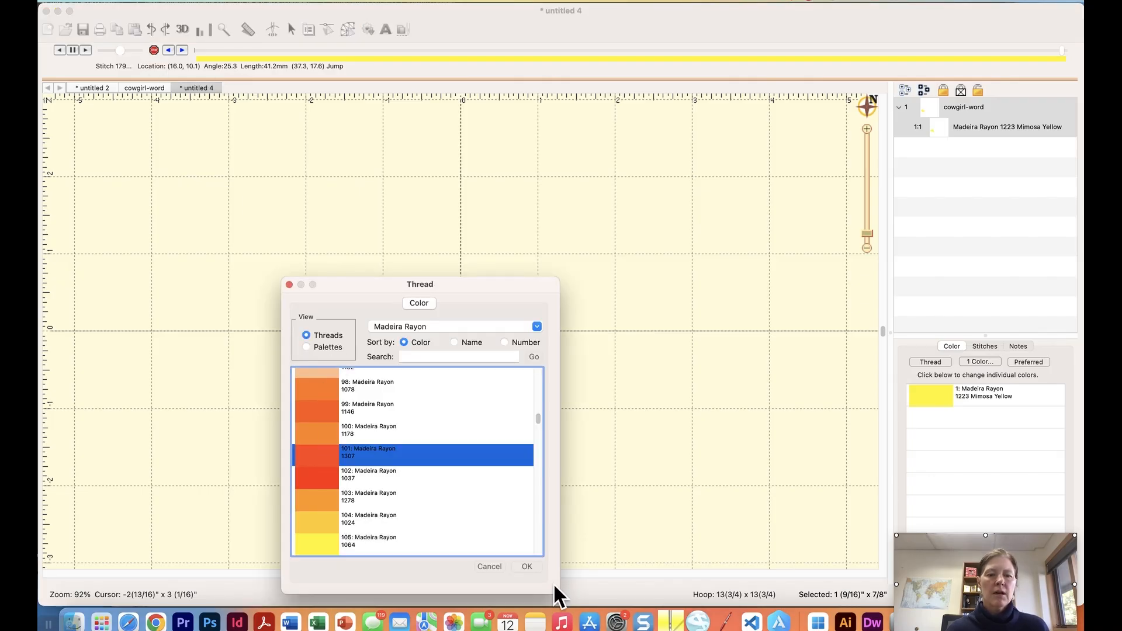
click(520, 565)
click(955, 142)
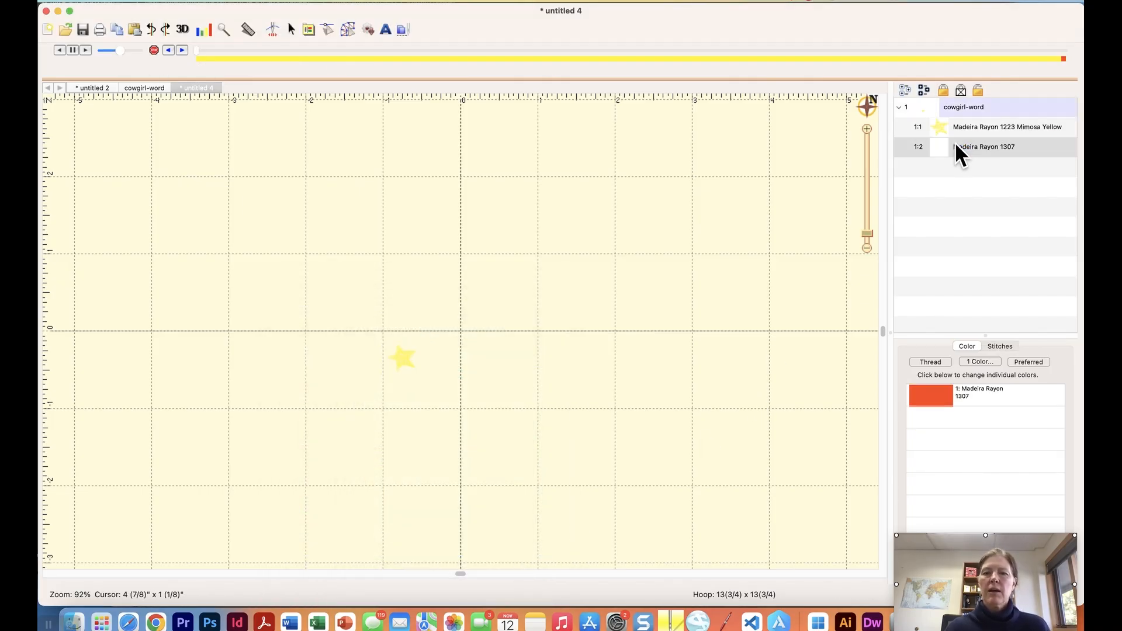
key(Delete)
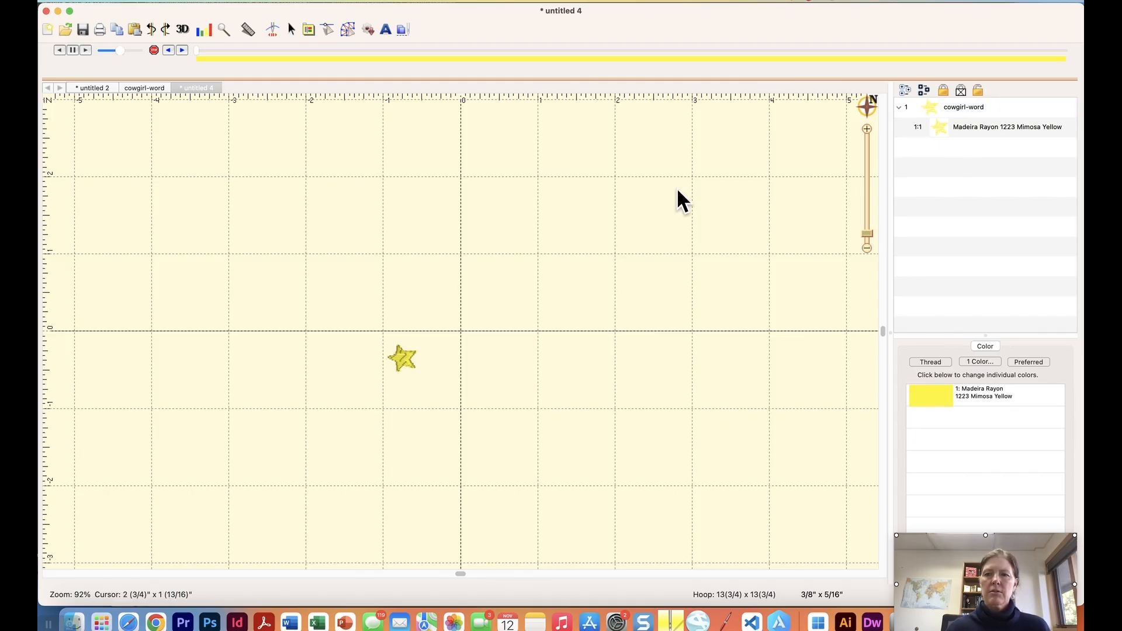
Start a Carousel arrangement of the single yellow star with a width and height of 90 mm.
click(938, 130)
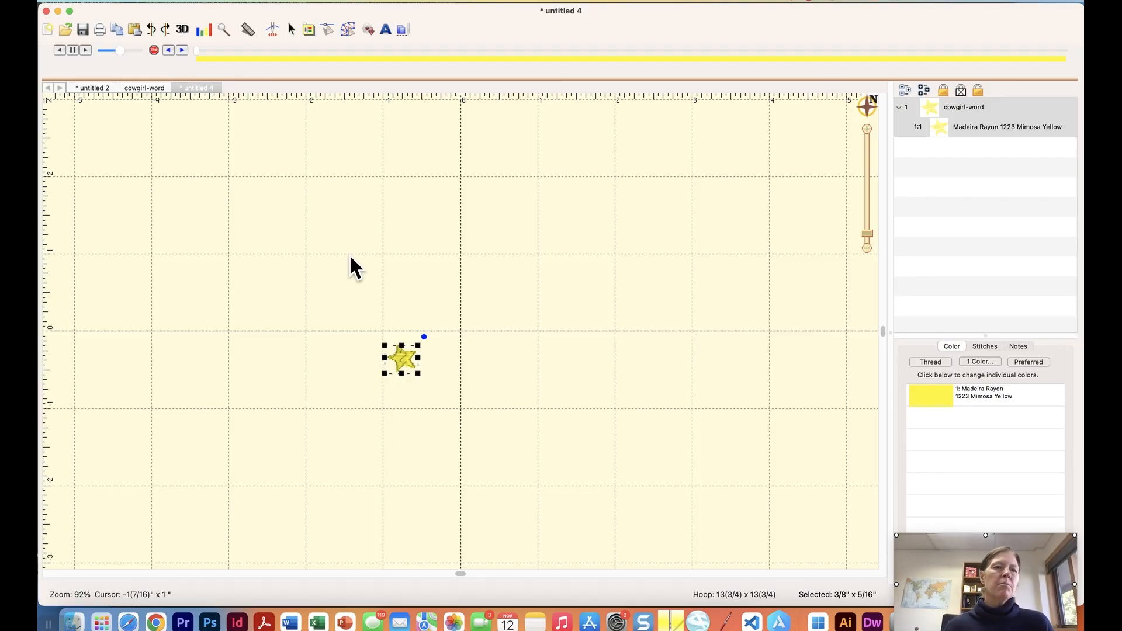
click(187, 2)
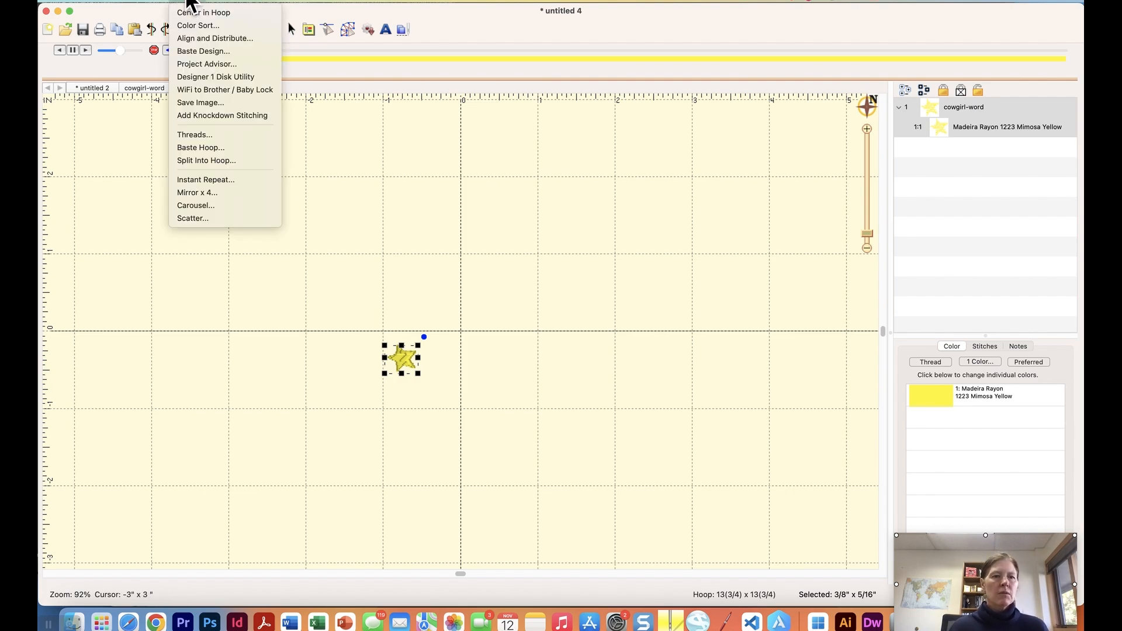
click(212, 205)
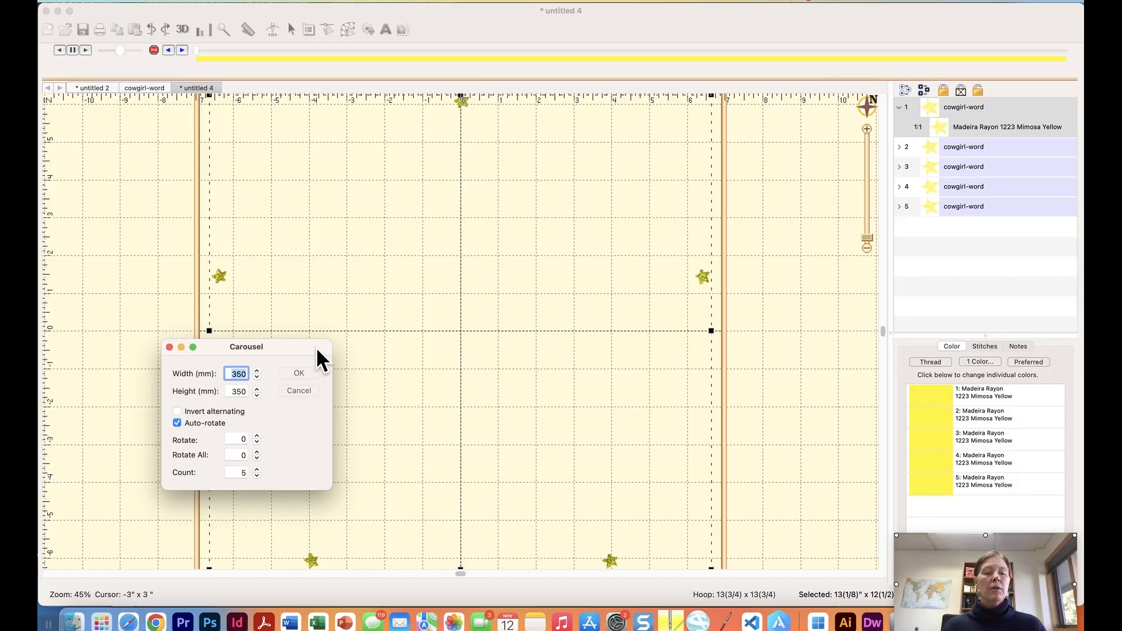
text(90)
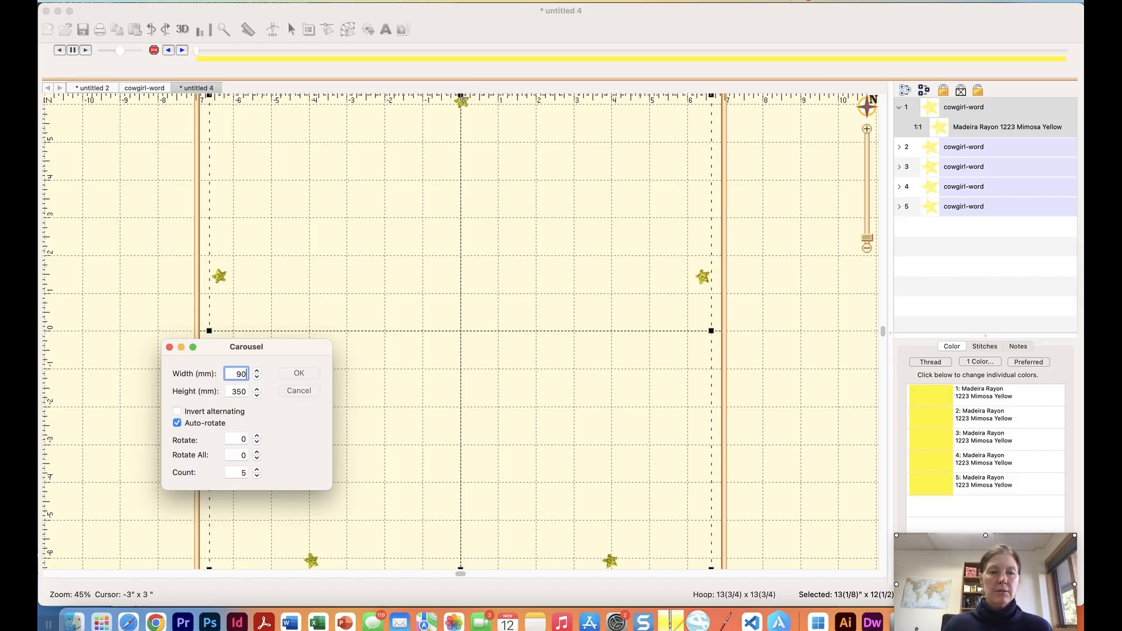
key(Tab)
text(90)
key(Tab)
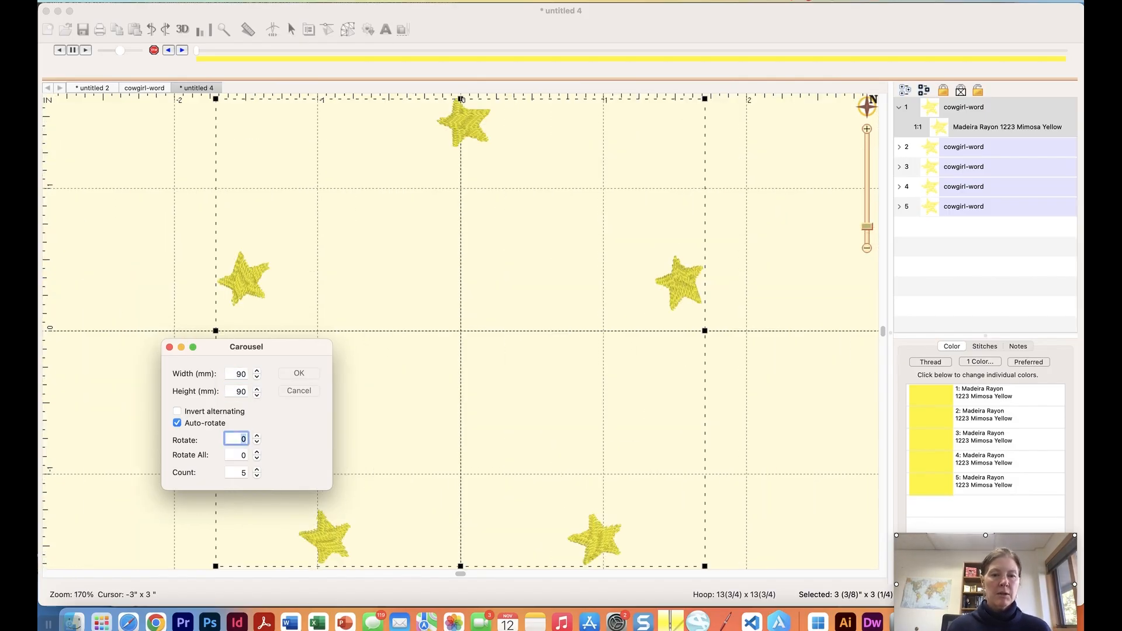
Set the Carousel count to 11 and apply the ring of stars.
click(257, 469)
click(258, 469)
click(257, 470)
click(257, 470)
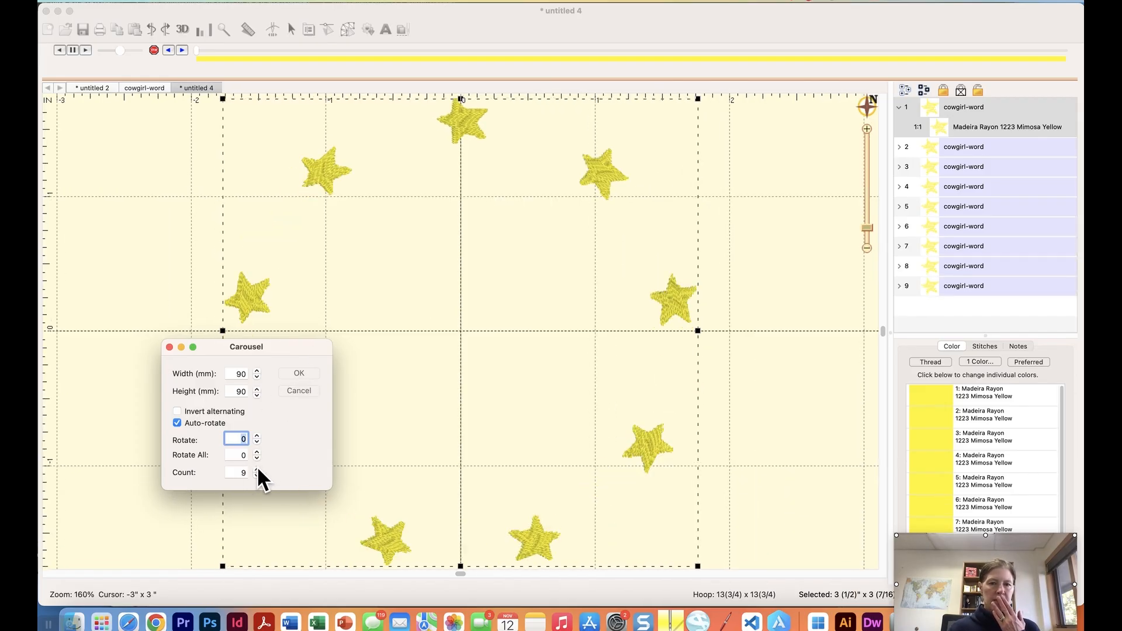
click(257, 469)
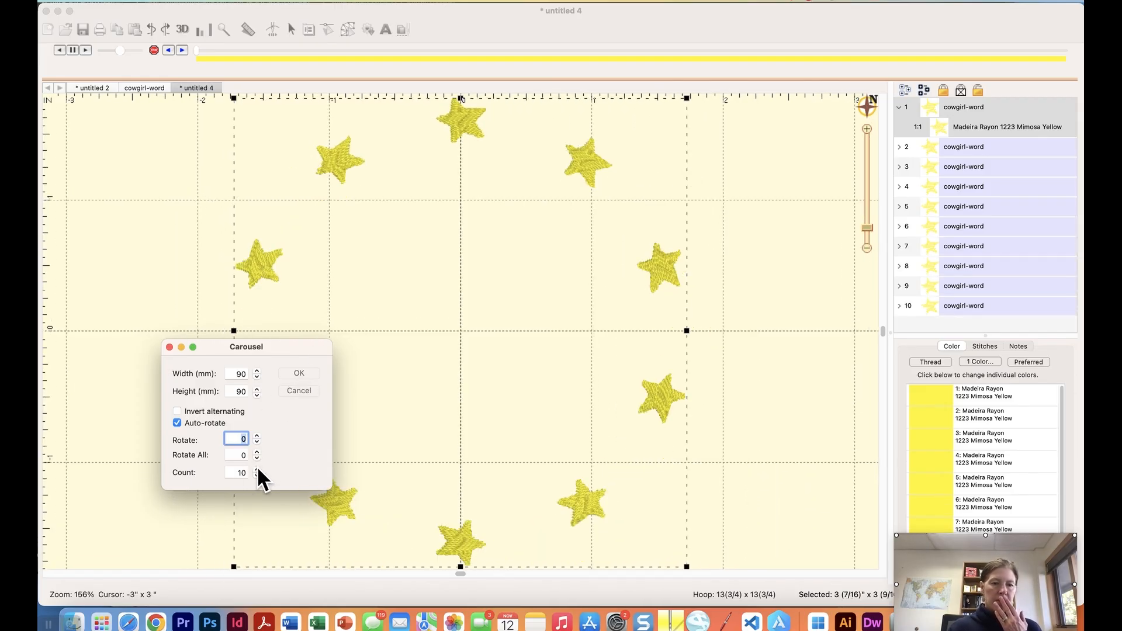
click(257, 469)
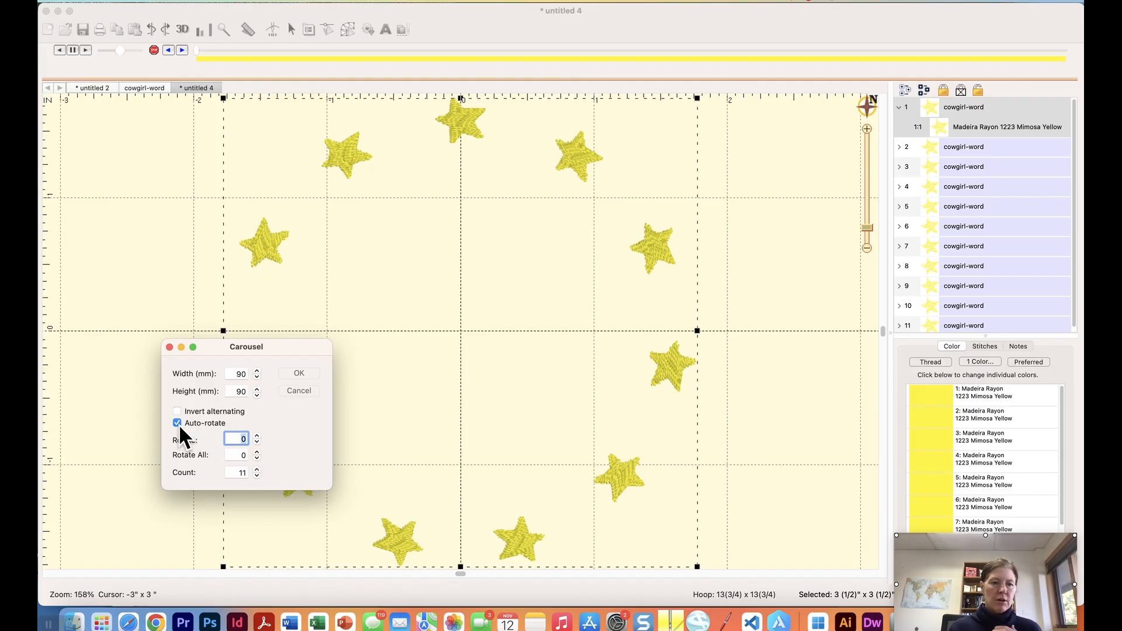
click(301, 375)
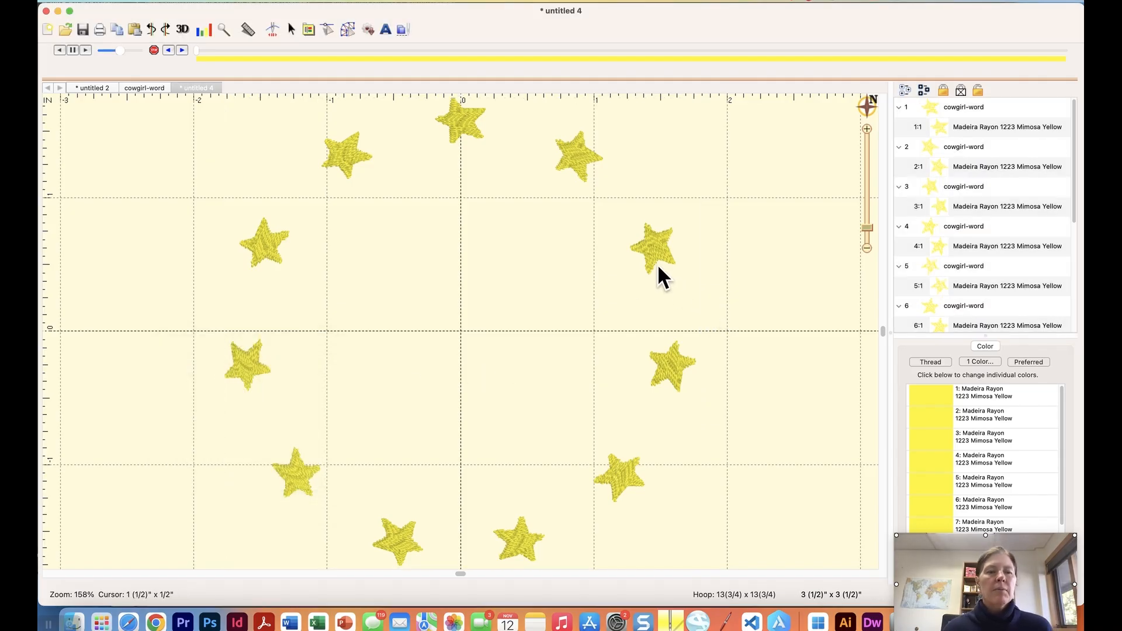
Stagger the first four stars clockwise from the ring's top, shifting them alternately inward and outward.
click(462, 147)
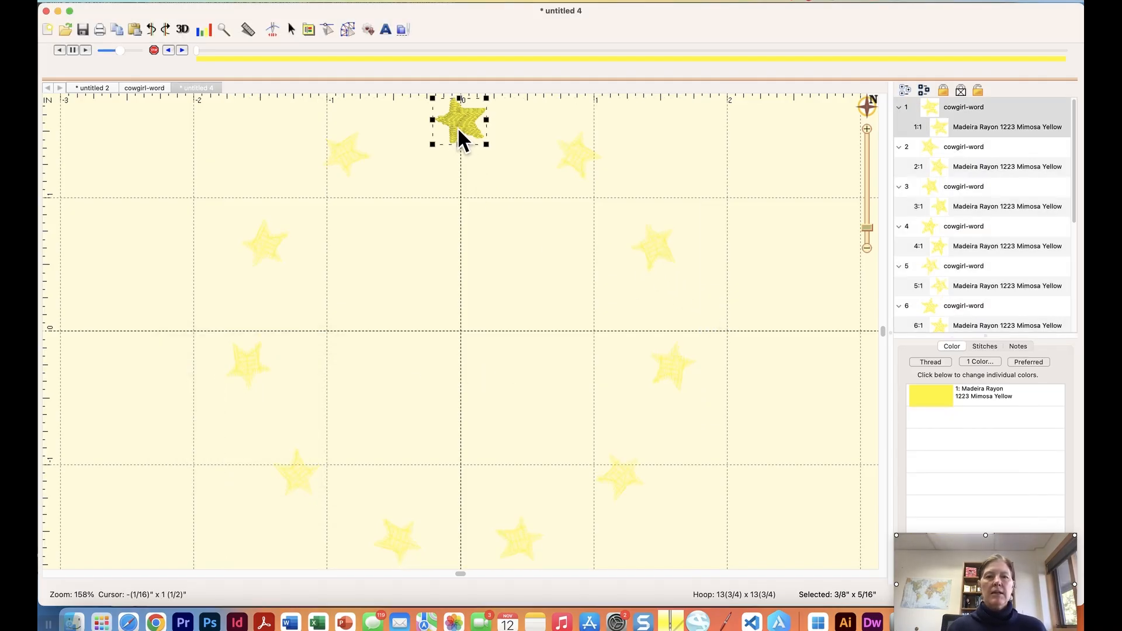
click(604, 159)
click(571, 155)
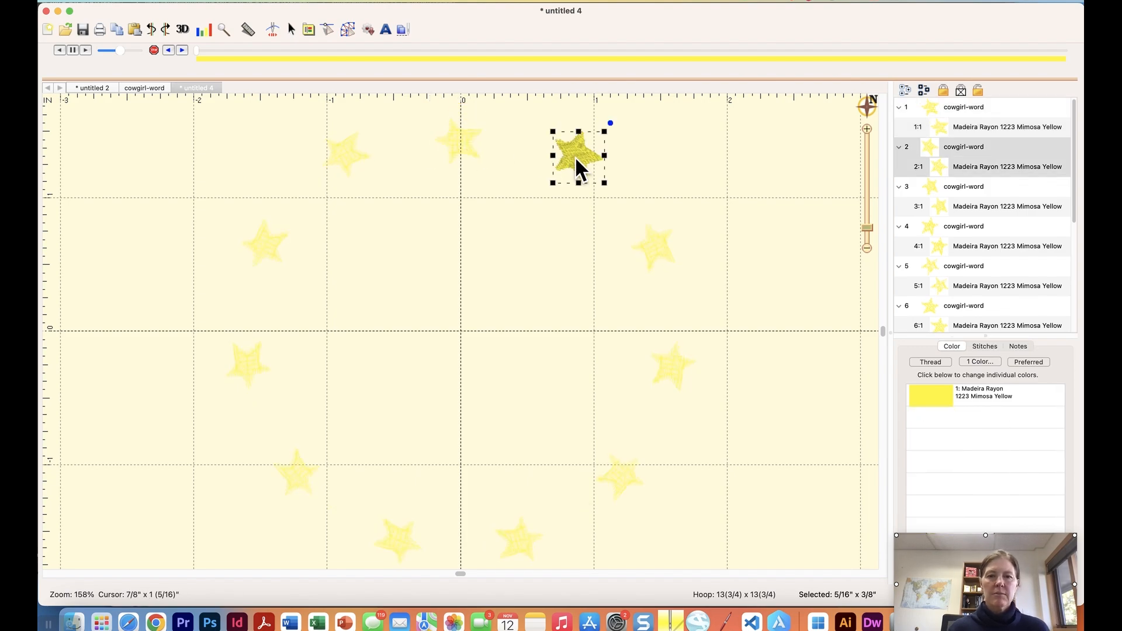
click(650, 268)
click(652, 238)
drag(648, 251, 645, 256)
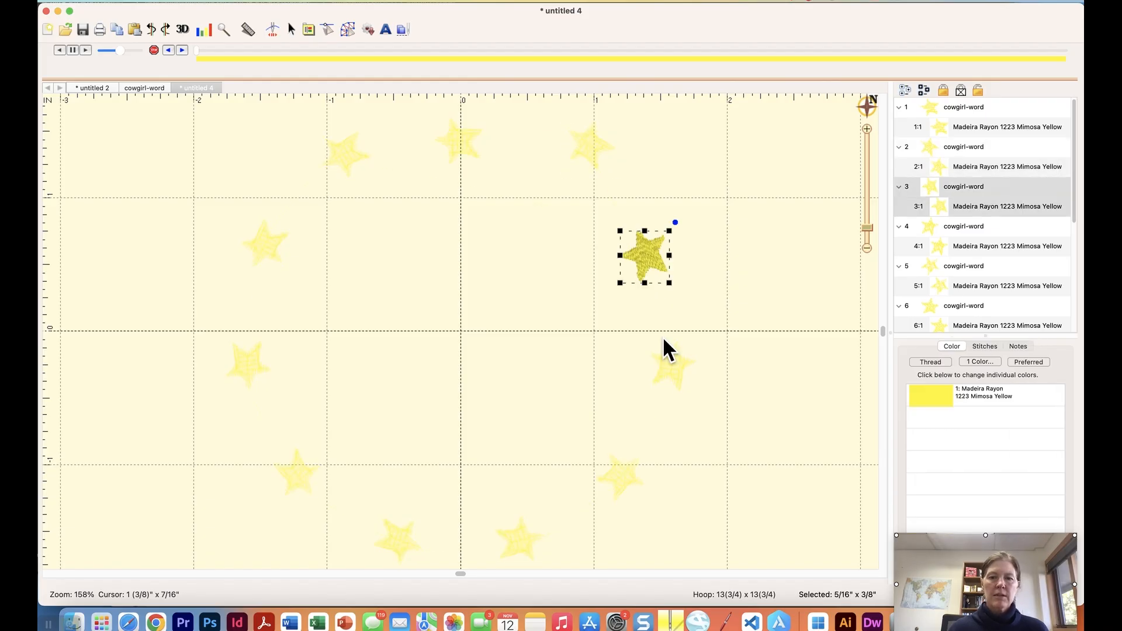
drag(675, 373, 683, 383)
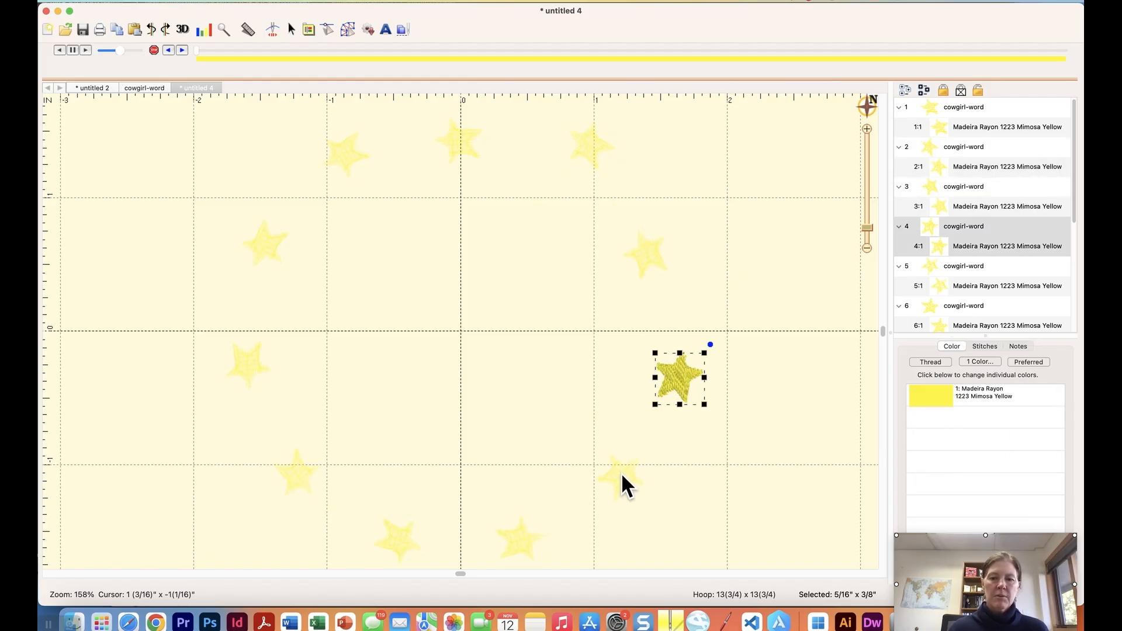
Continue staggering the fifth through tenth stars around the ring alternately inward and outward, and deselect.
drag(621, 475, 609, 468)
drag(520, 542, 536, 551)
drag(394, 534, 395, 516)
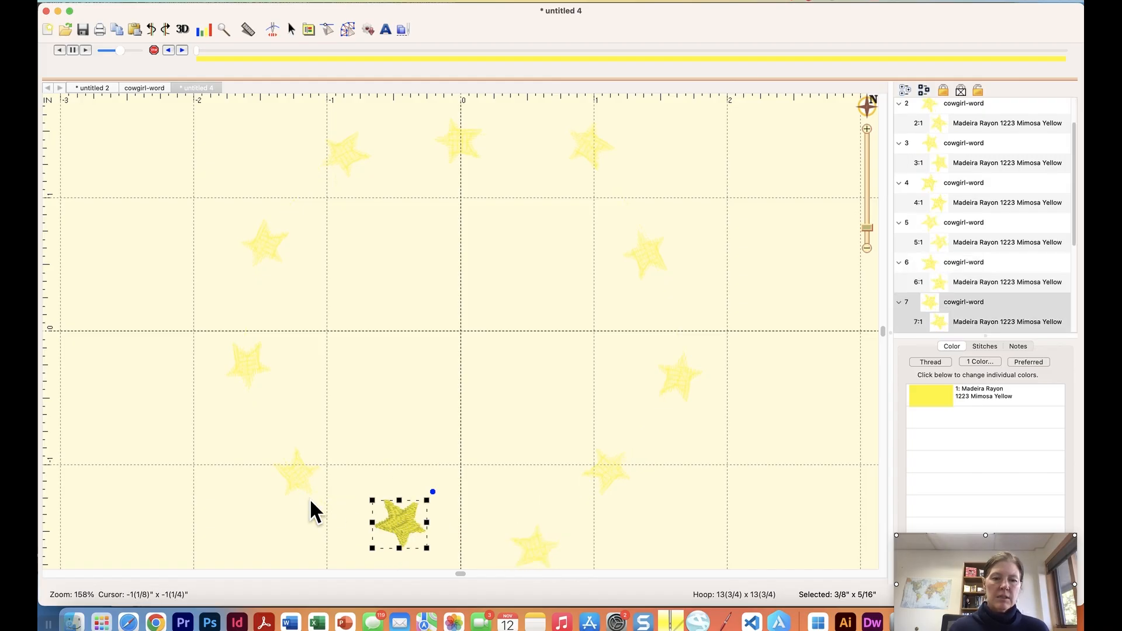
drag(292, 475, 283, 493)
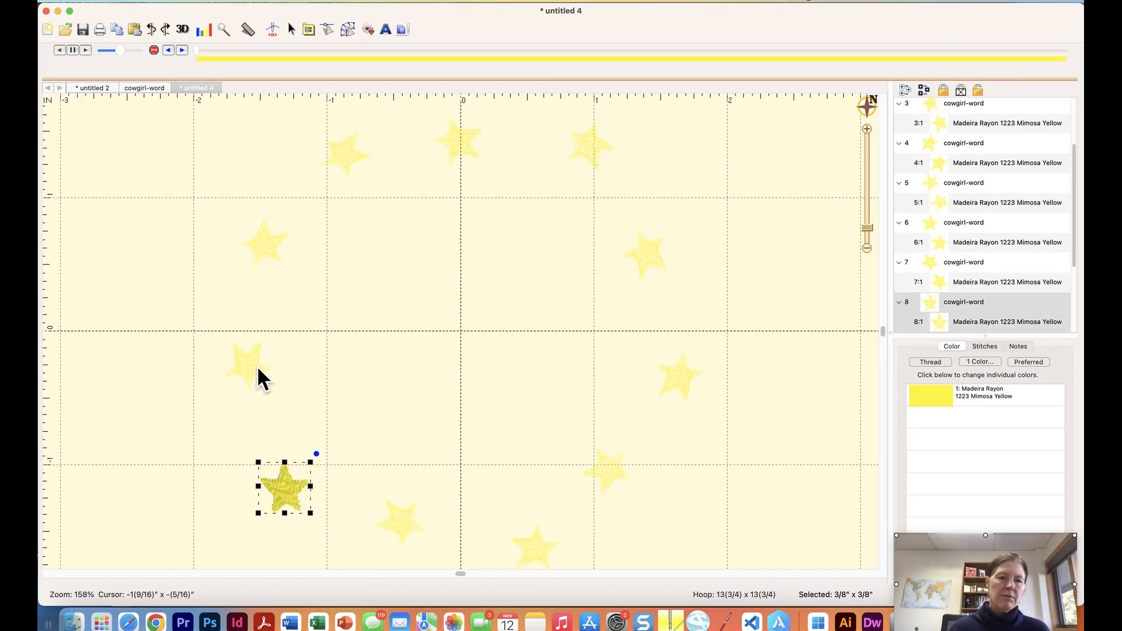
drag(254, 365, 262, 362)
click(260, 238)
drag(248, 242, 239, 236)
click(421, 257)
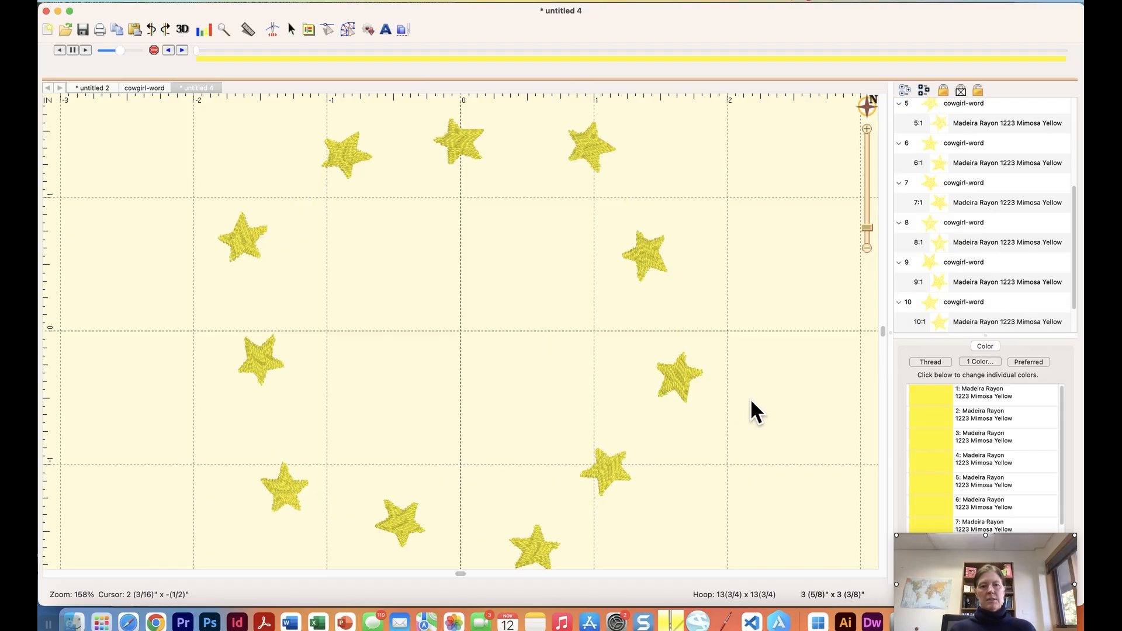
Copy the Madeira Rayon 1309 Hot Pink segment from cowgirl-word and paste it into a new blank design.
click(145, 88)
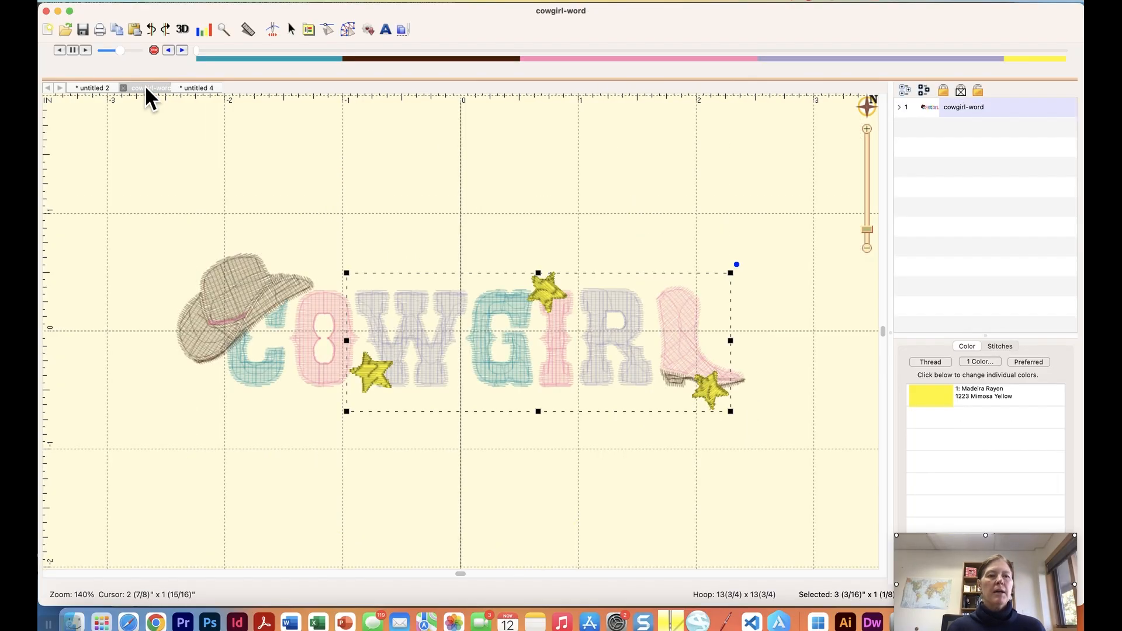
click(423, 208)
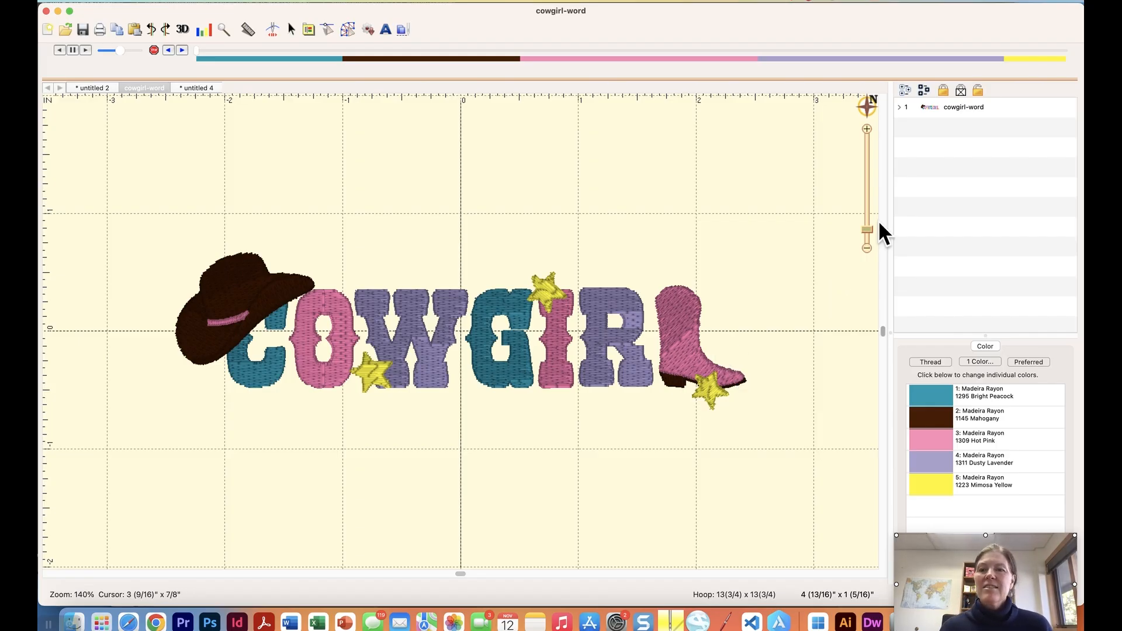
click(898, 107)
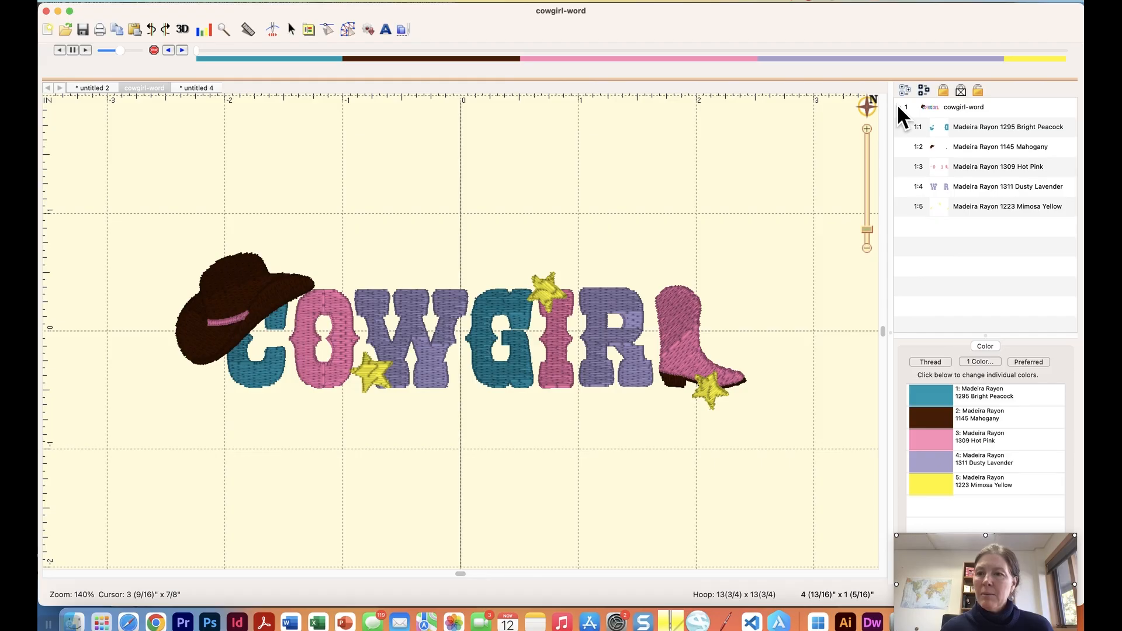
click(939, 167)
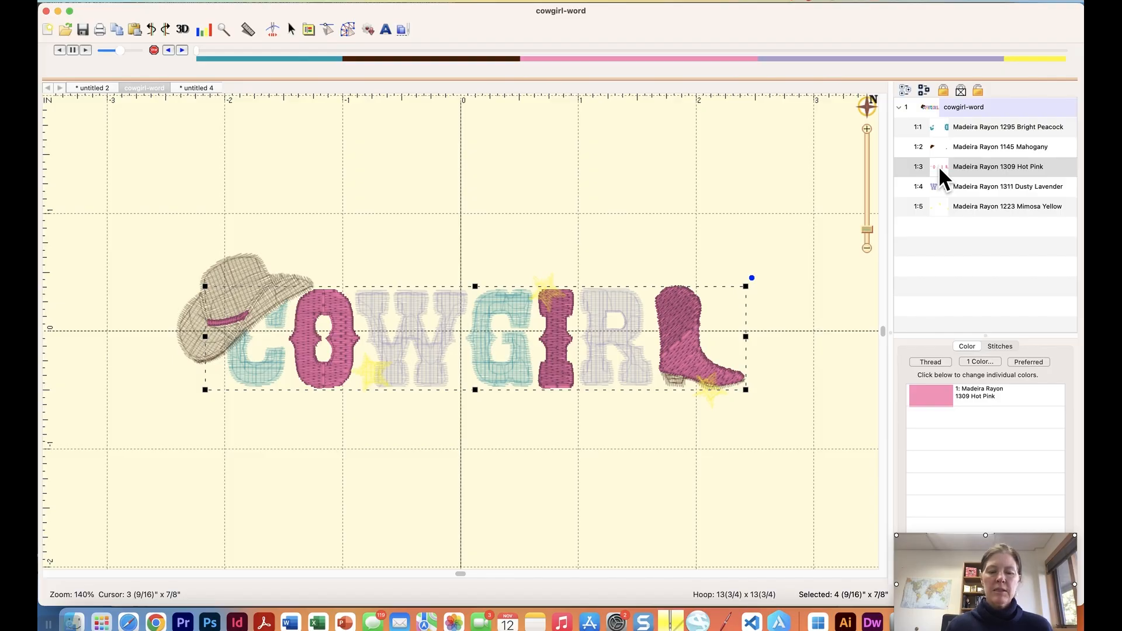
key(super+n)
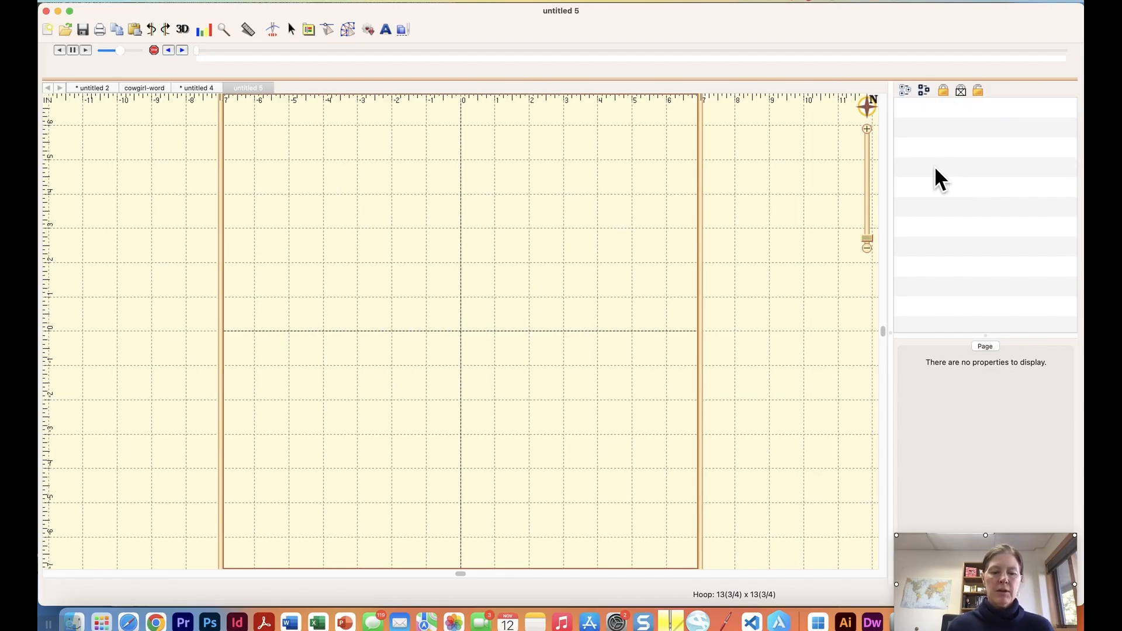
key(super+v)
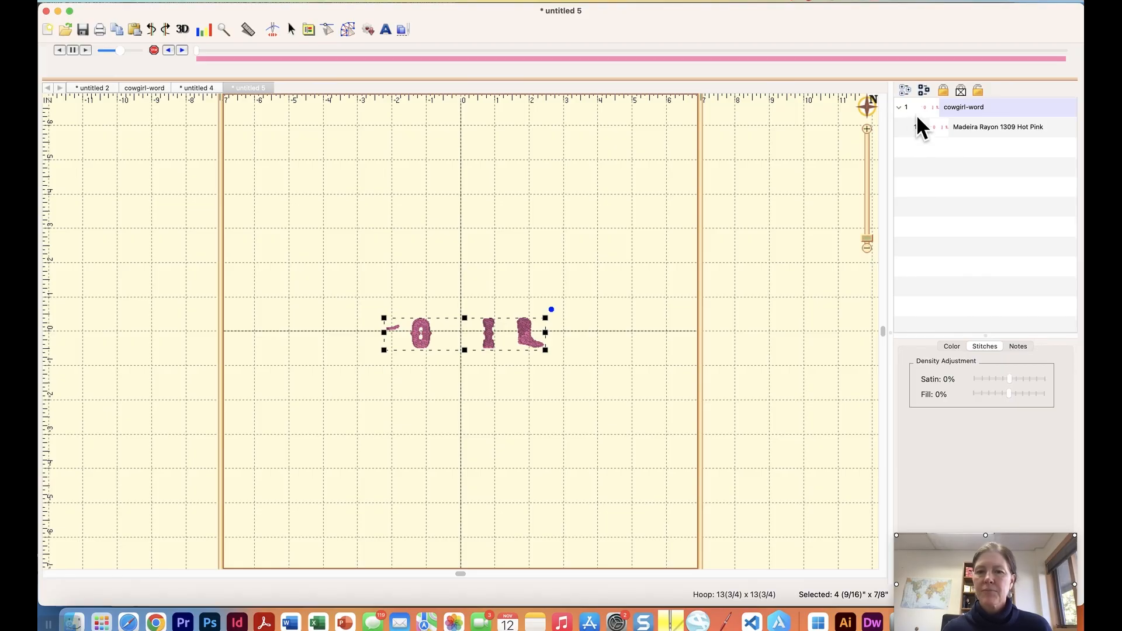
click(867, 128)
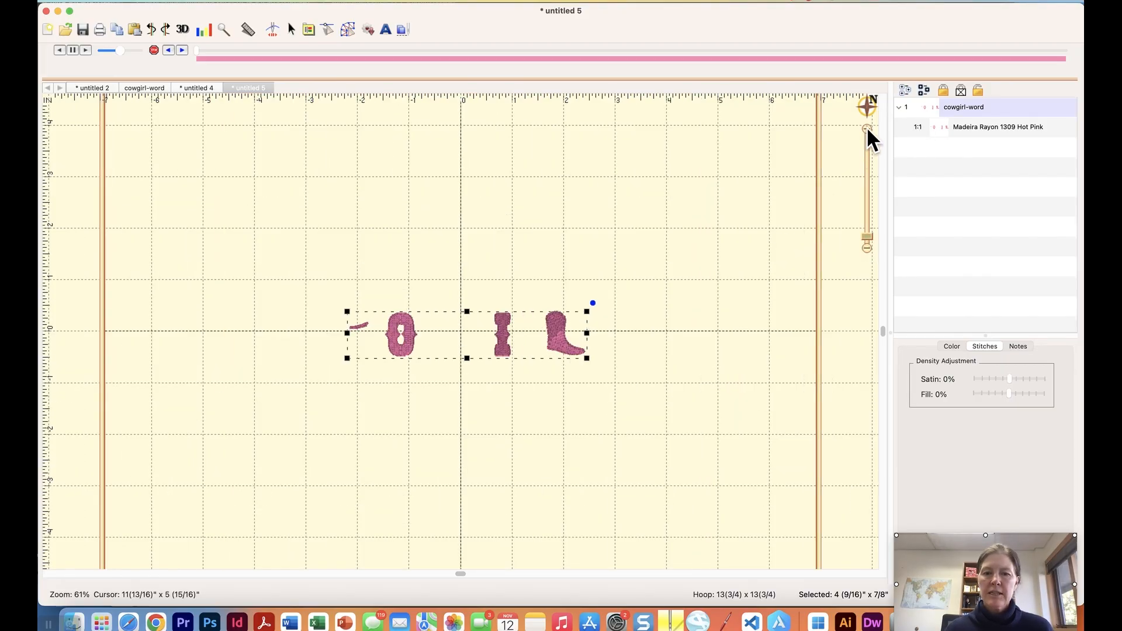
click(866, 129)
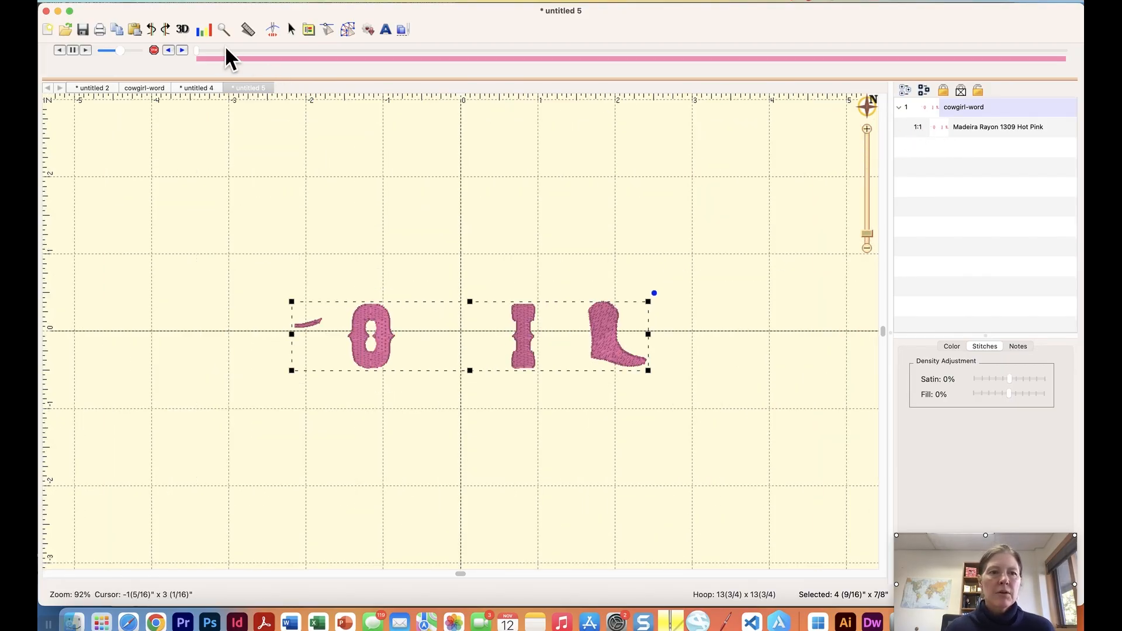
Insert a color change to Madeira Rayon 1184 after the letter I is stitched, and delete the Hot Pink segment with the hatband and I.
mouse_move(197, 50)
mouse_down()
mouse_move(498, 56)
mouse_move(427, 58)
mouse_up()
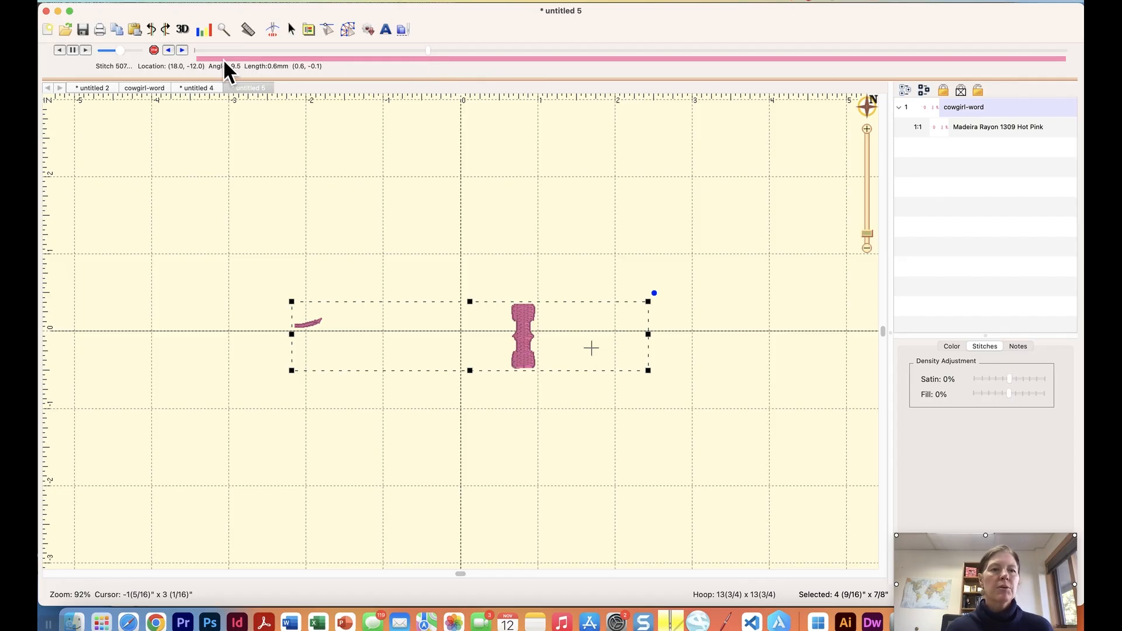
click(153, 50)
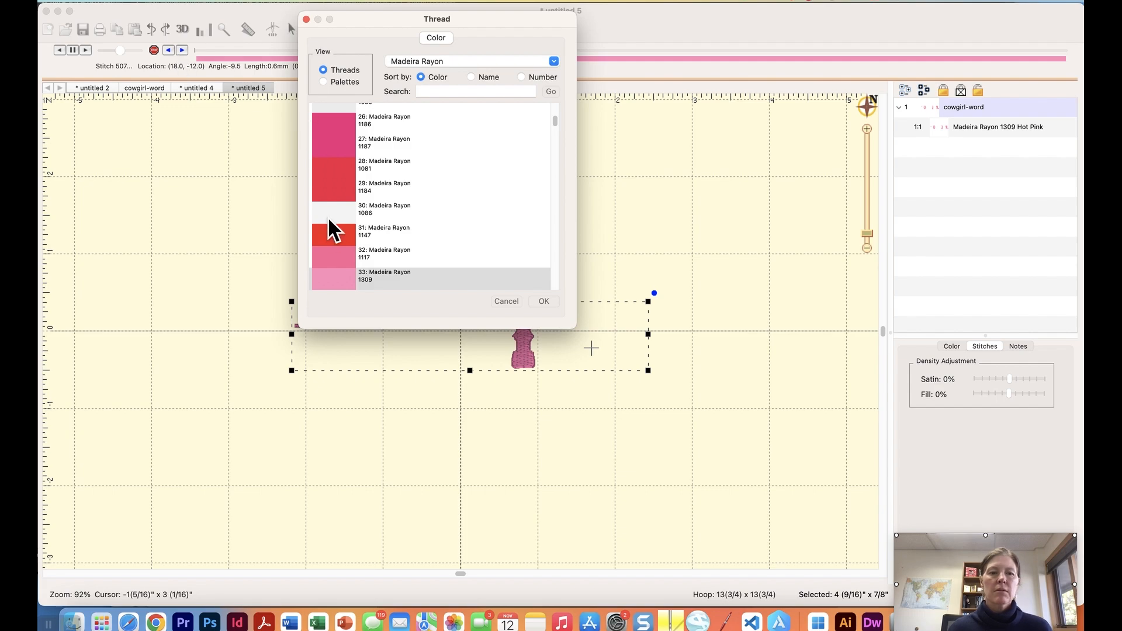
click(330, 188)
click(539, 301)
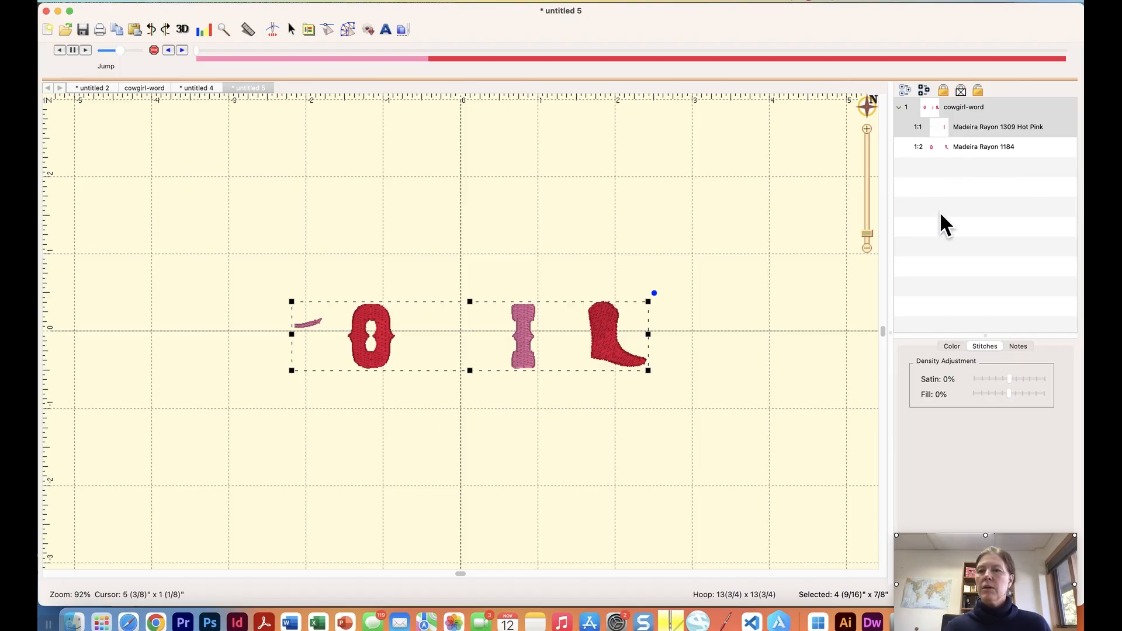
click(943, 128)
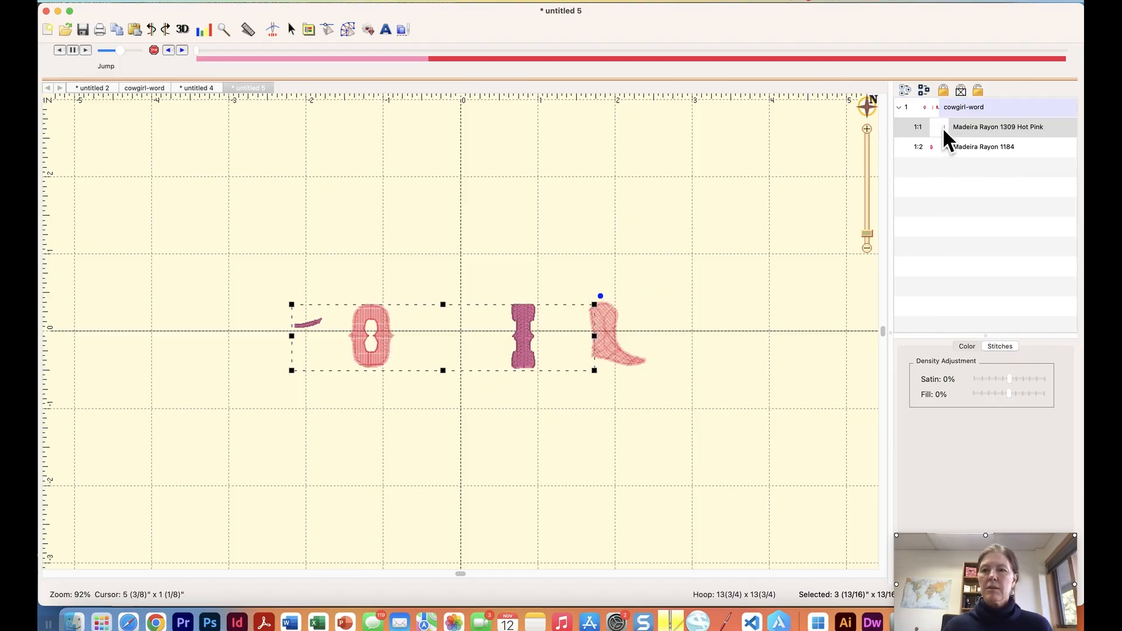
key(Delete)
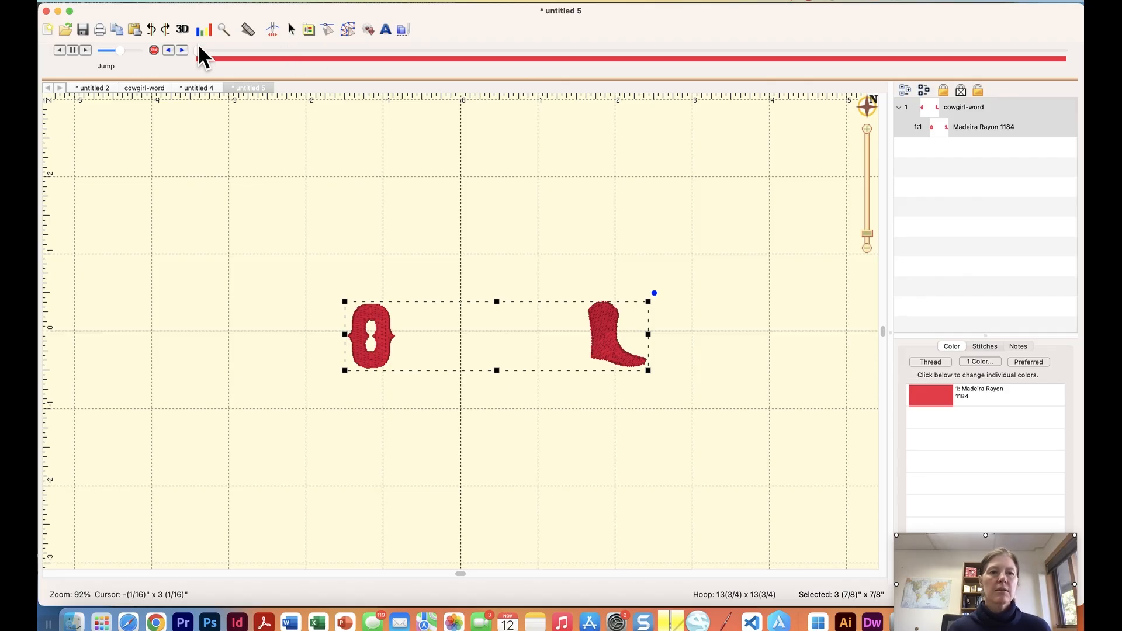
Insert a color change to Madeira Rayon 1010 between the boot and the letter O, and delete the O segment.
mouse_move(196, 52)
mouse_down()
mouse_move(437, 66)
mouse_move(583, 56)
mouse_move(551, 54)
mouse_up()
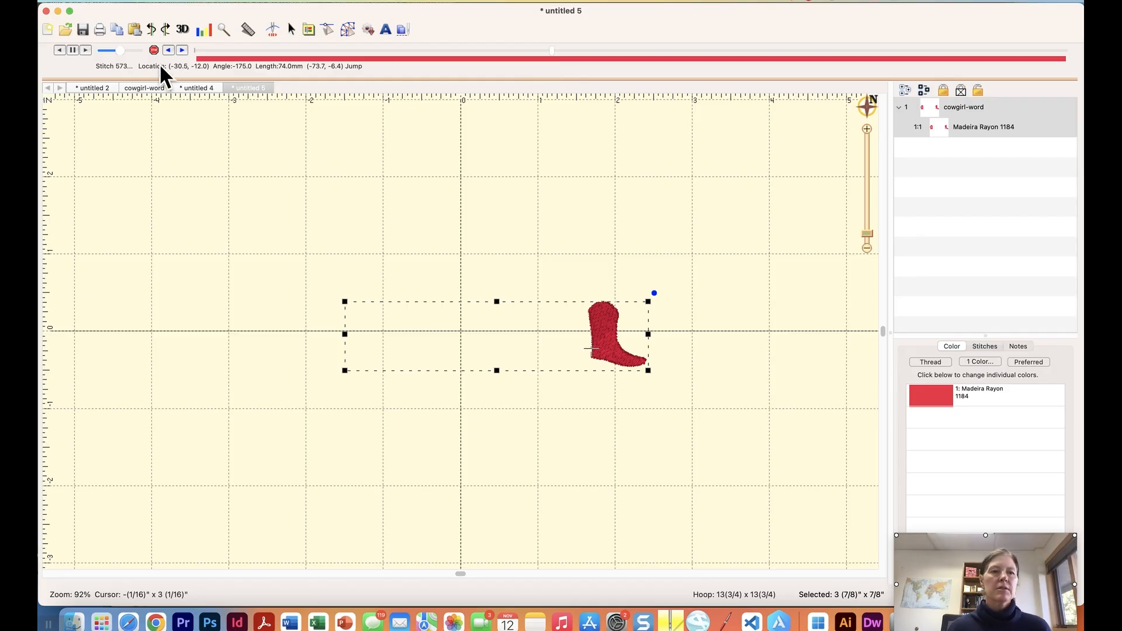
click(153, 49)
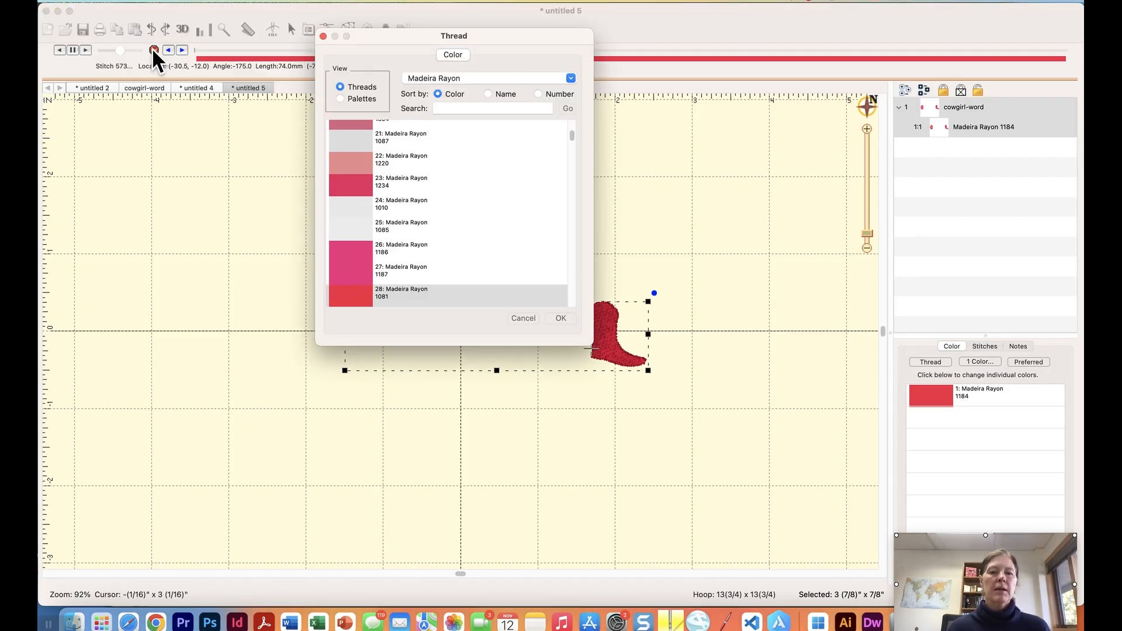
click(356, 211)
click(561, 318)
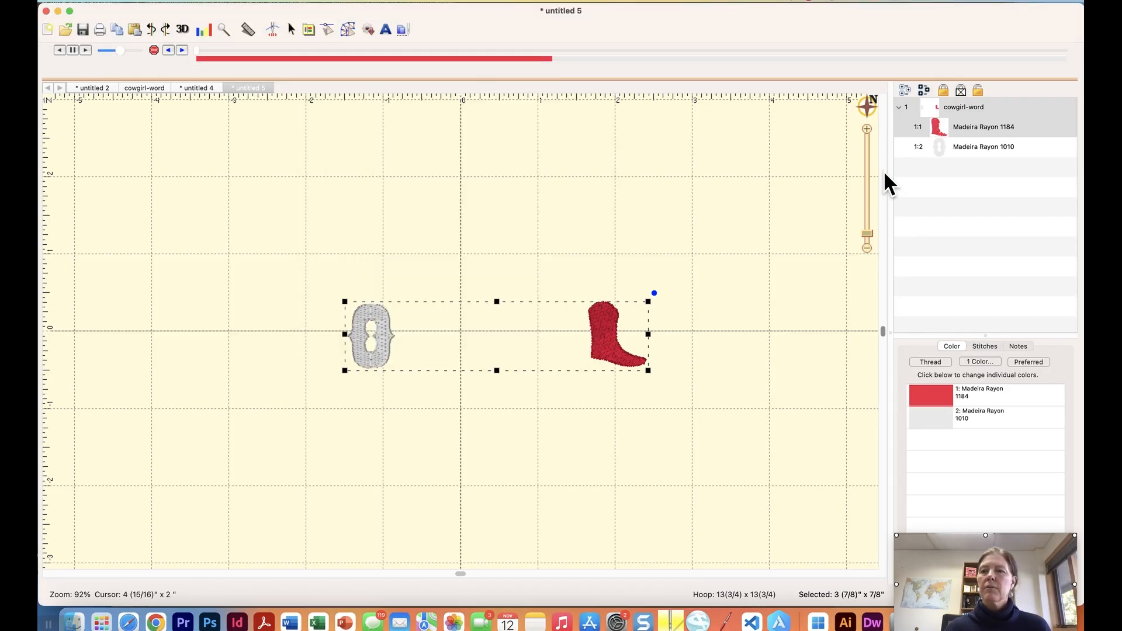
click(967, 143)
click(929, 146)
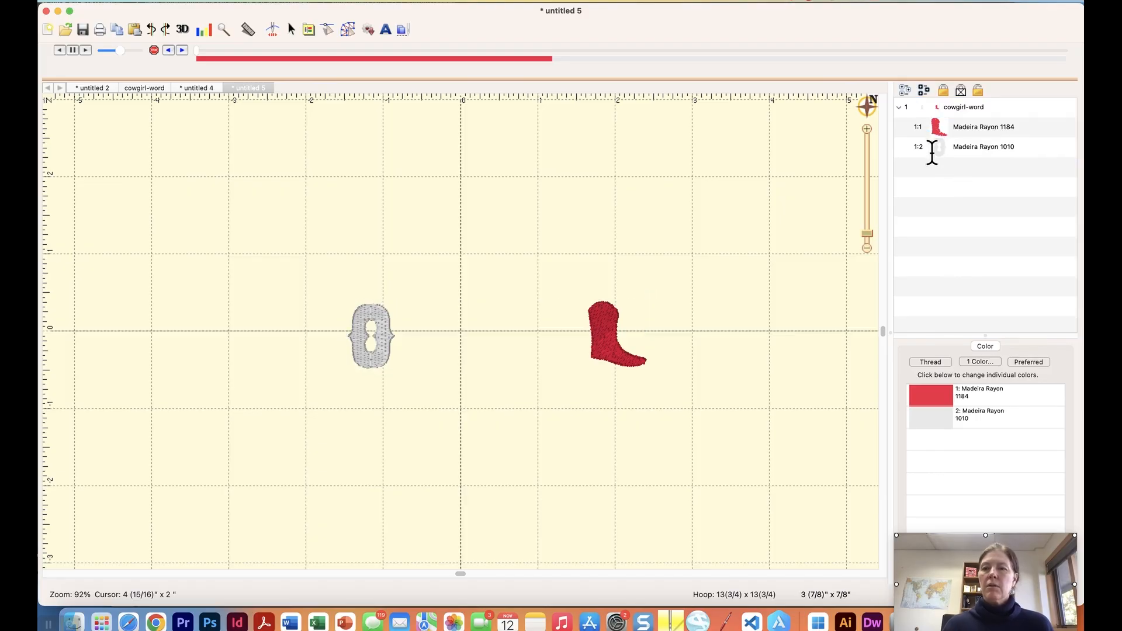
key(Delete)
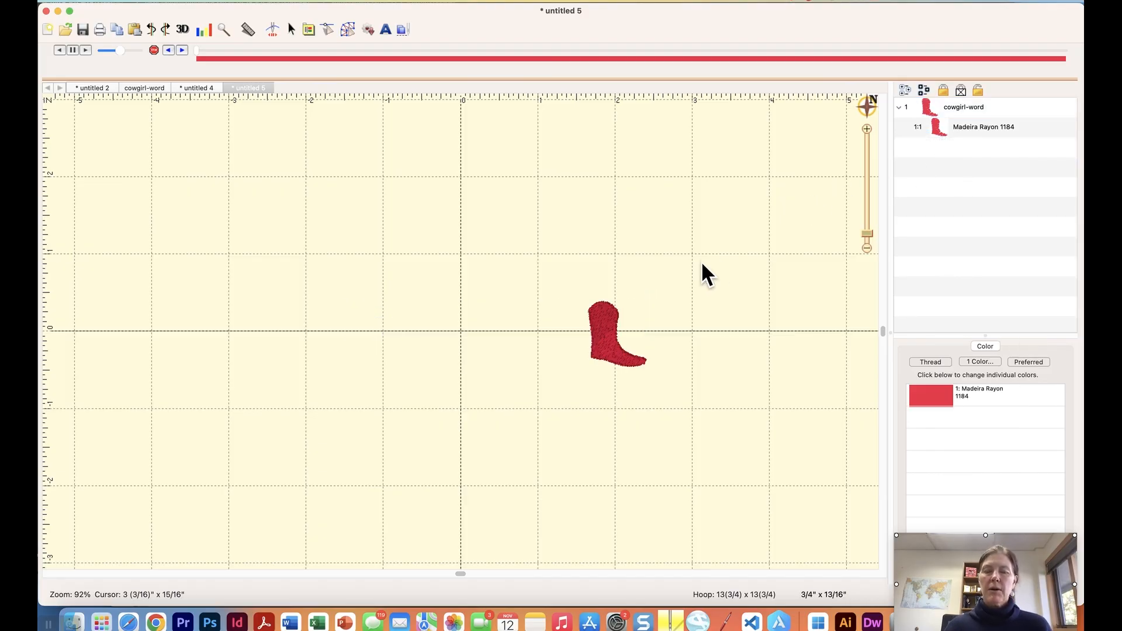
Copy the Madeira Rayon 1145 Mahogany segment from cowgirl-word and paste it into untitled 5 with the red boot.
click(148, 88)
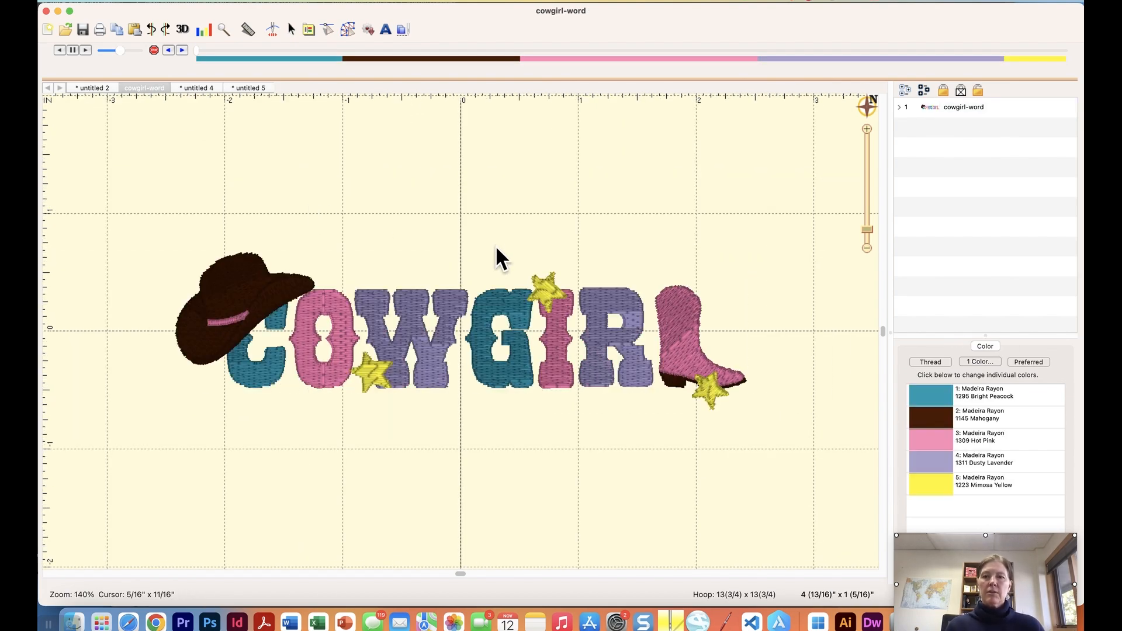
click(900, 107)
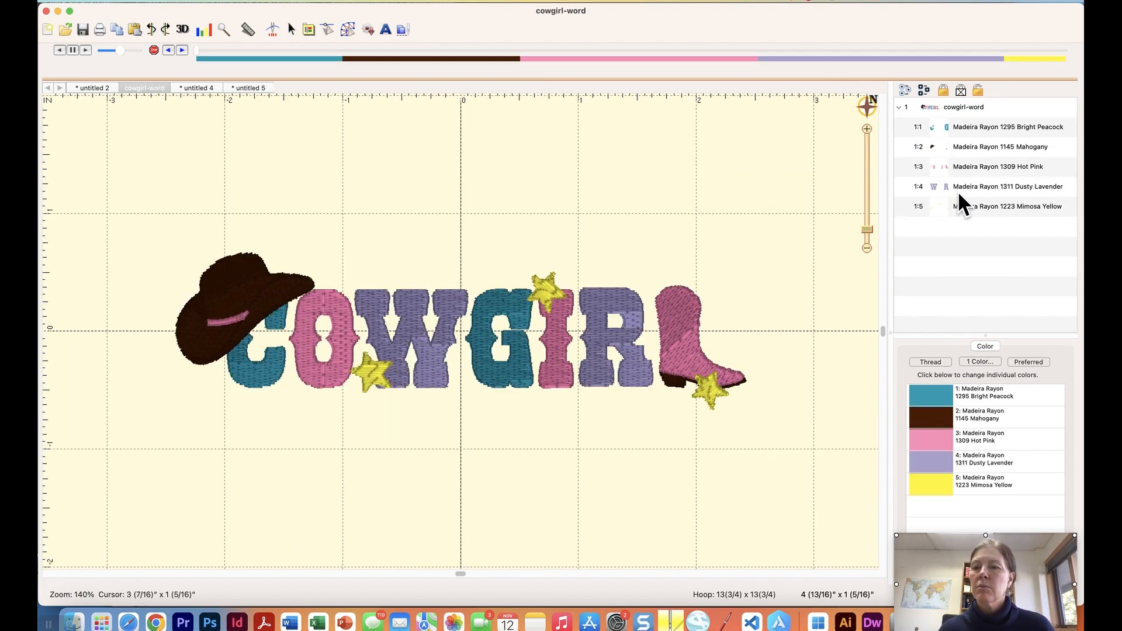
click(948, 143)
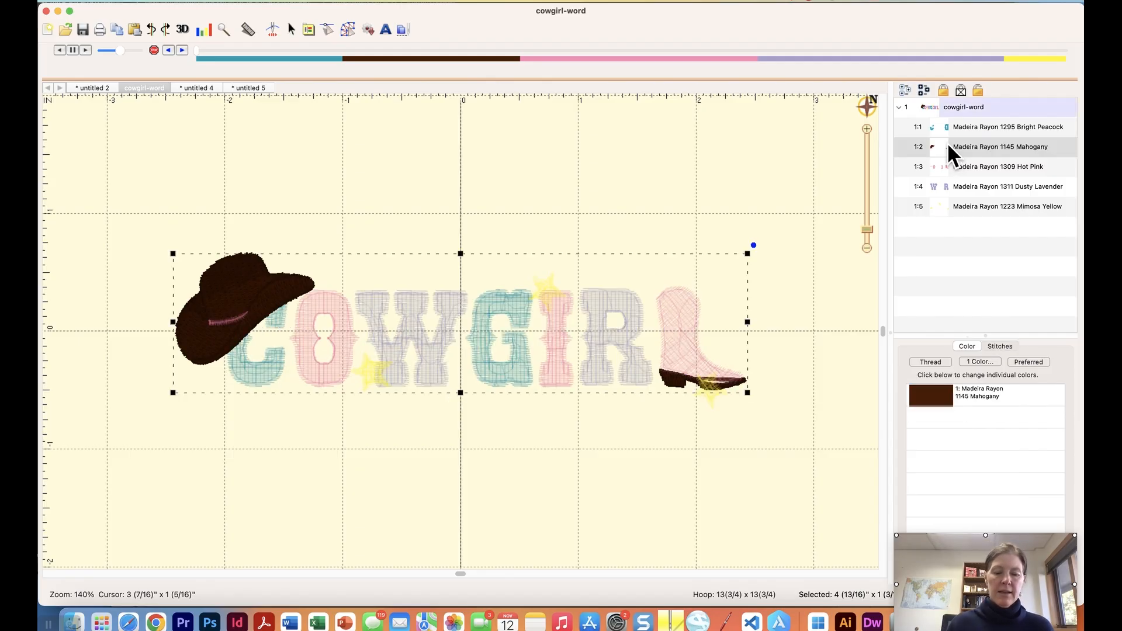
click(251, 88)
key(super+v)
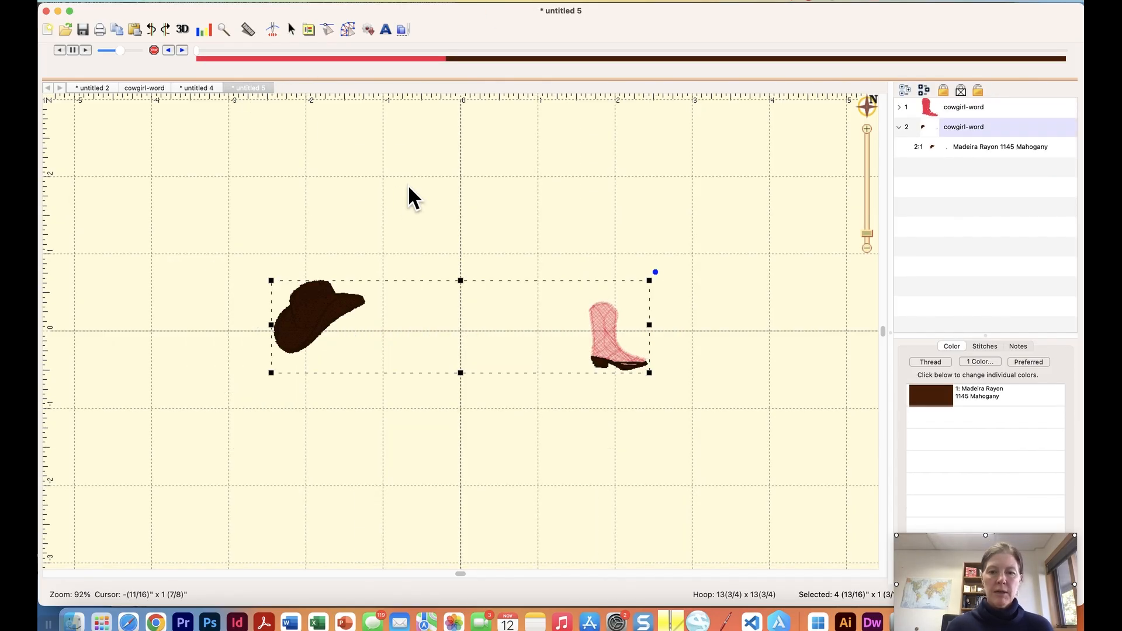
click(722, 281)
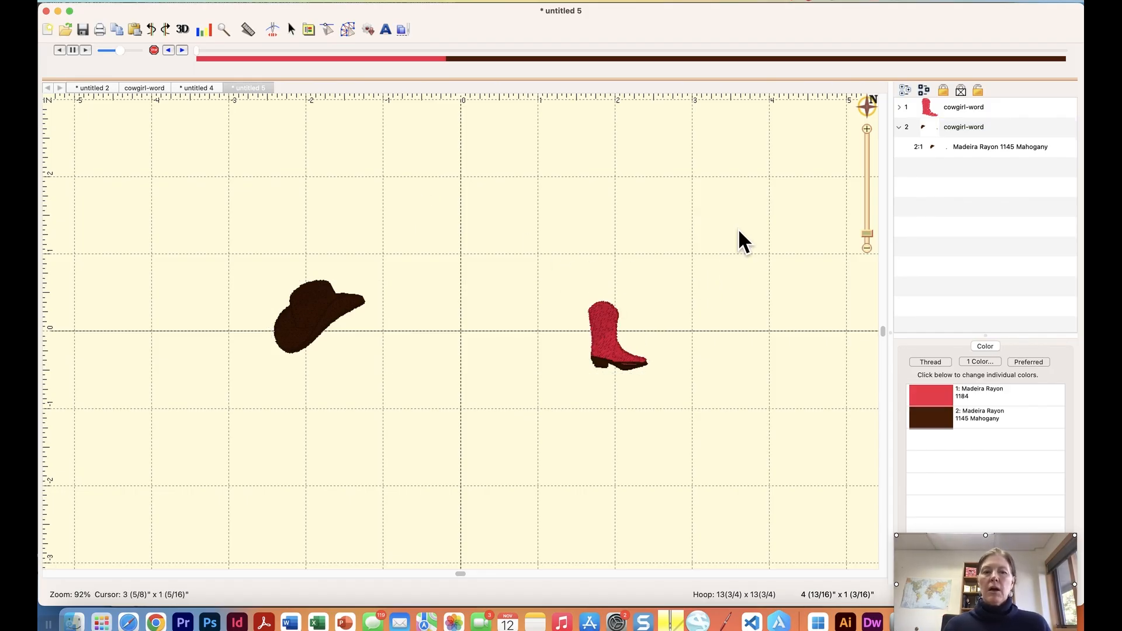
Insert a color change to Madeira Rayon 1315 between the boot sole and the hat, and delete the hat segment.
click(948, 130)
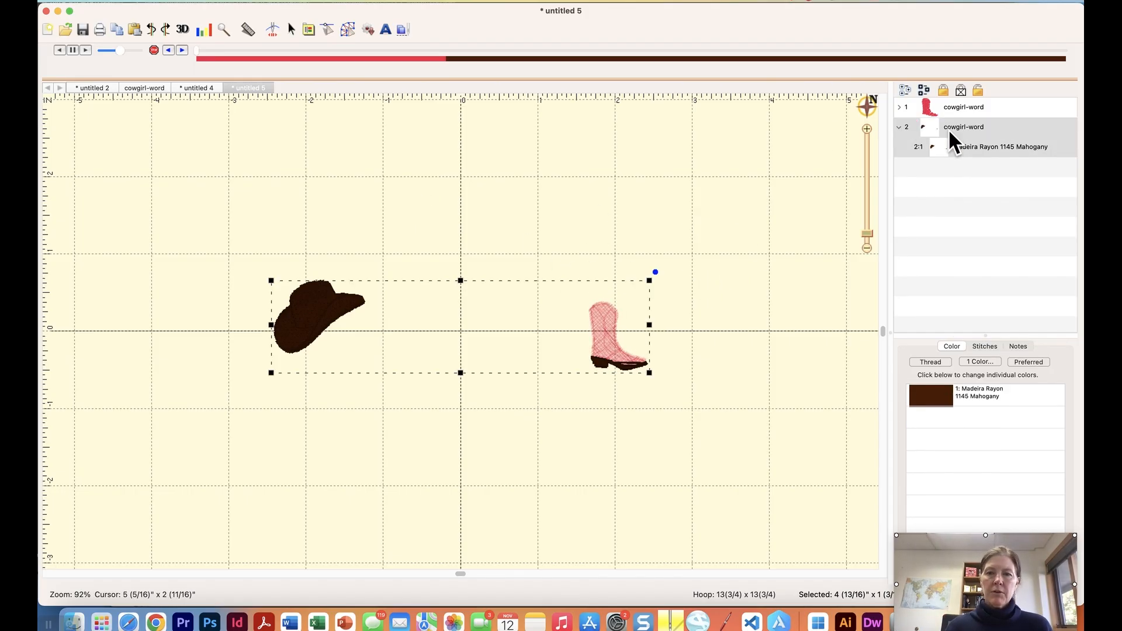
drag(199, 50, 524, 57)
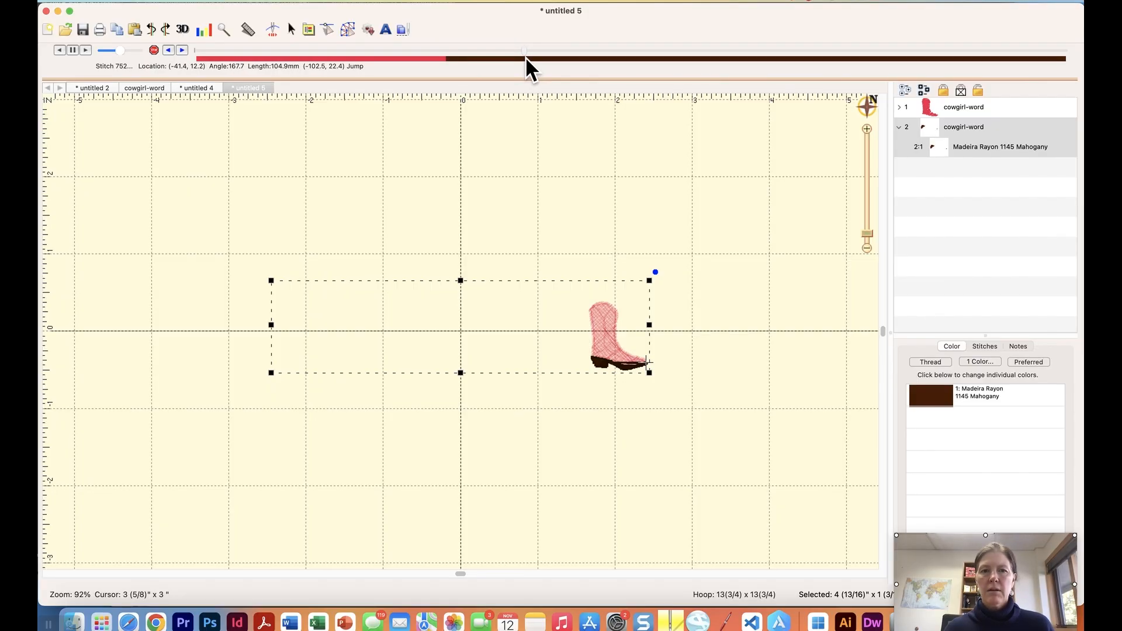
click(153, 49)
click(379, 200)
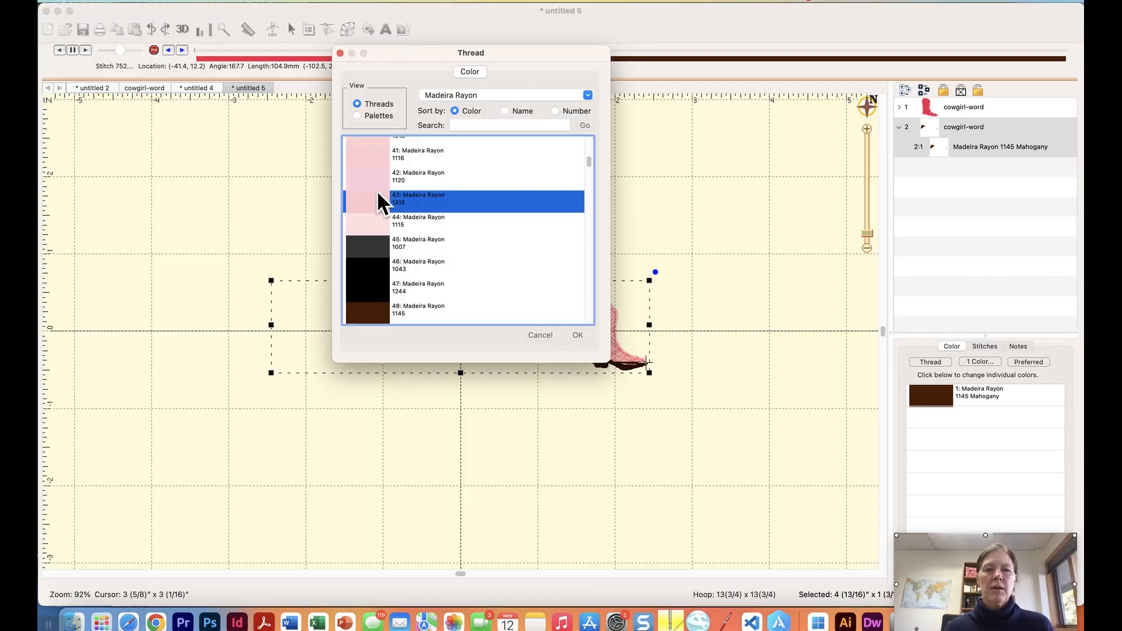
click(576, 332)
click(716, 241)
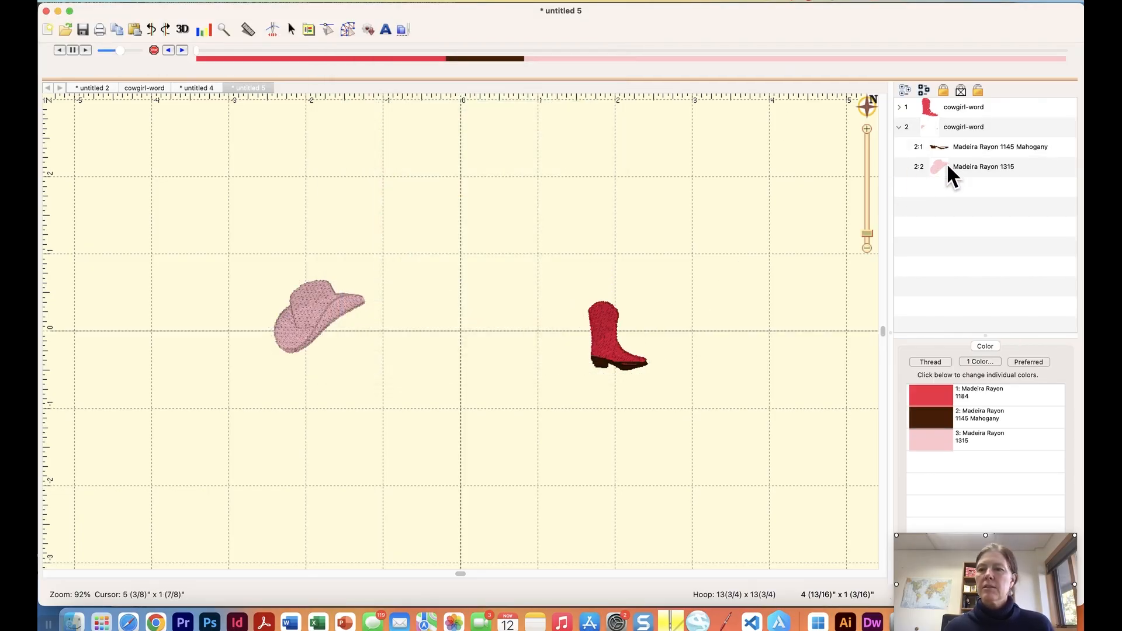
click(947, 164)
key(Delete)
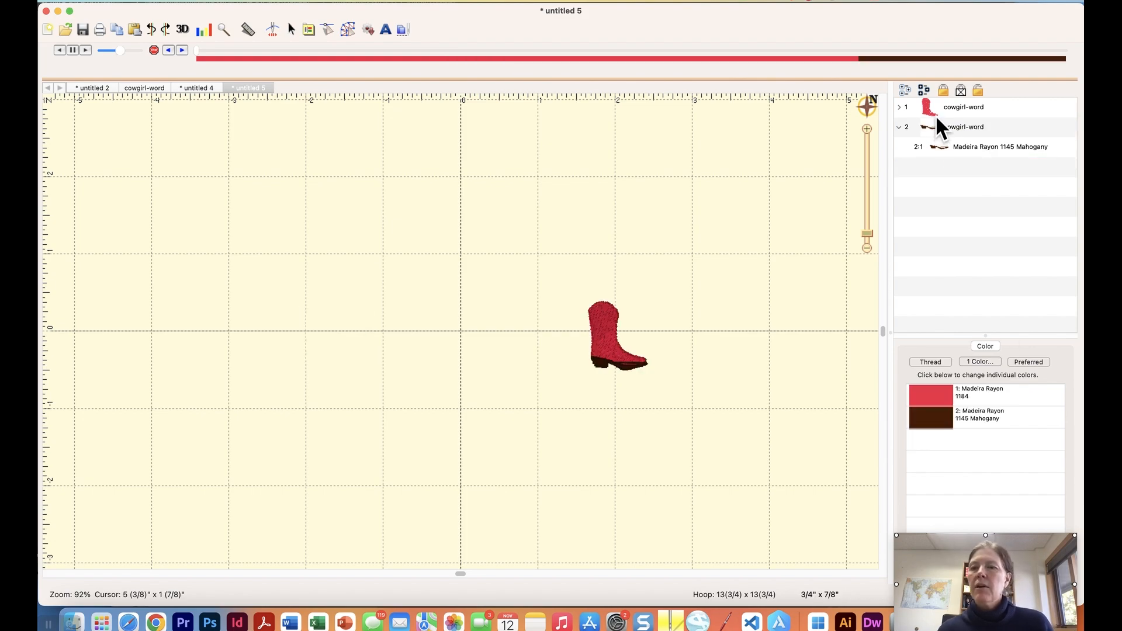
Move the red boot design below the mahogany sole in the sequence so the sole stitches first.
click(898, 128)
click(941, 102)
drag(927, 105, 927, 158)
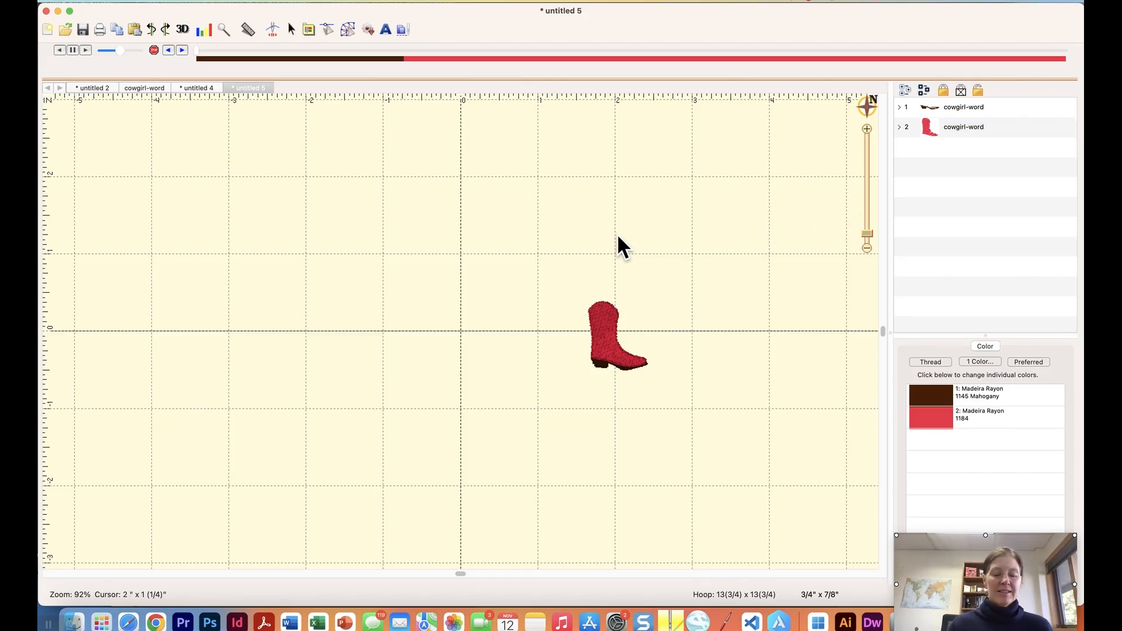
Try to copy the complete boot into untitled 4 with the star ring, undo the paste there, and return to untitled 5.
key(super+a)
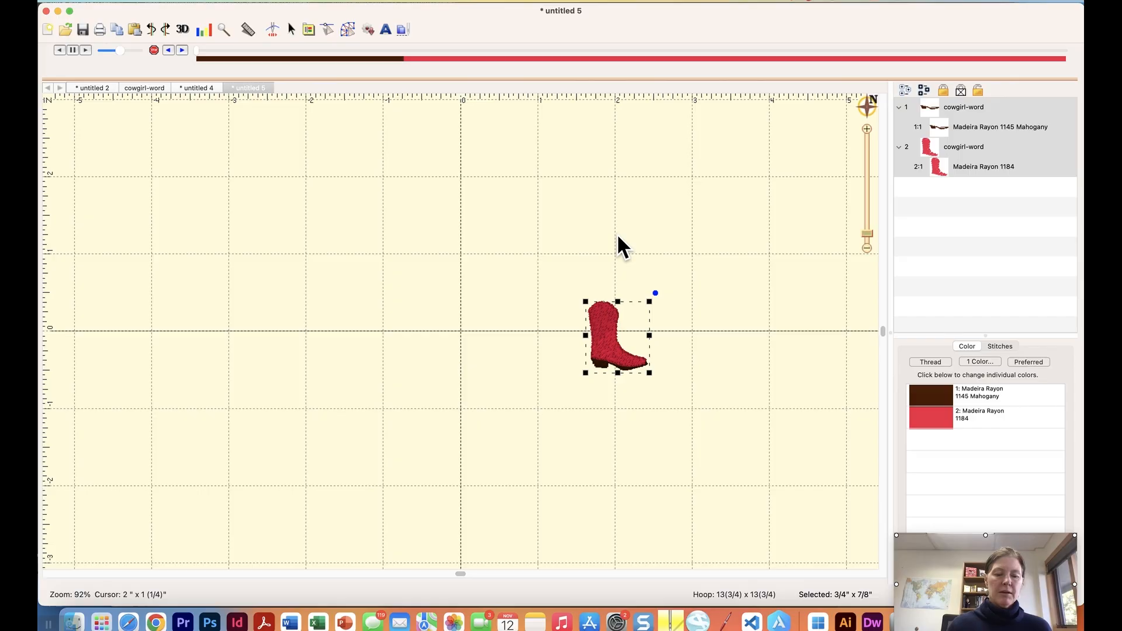
key(super+v)
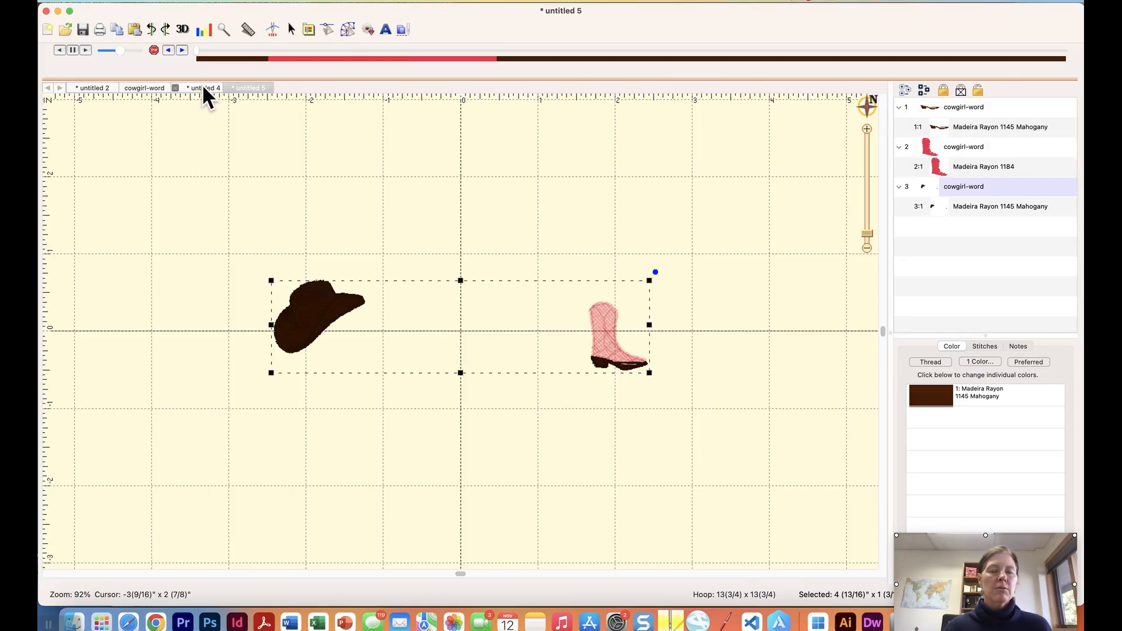
click(204, 88)
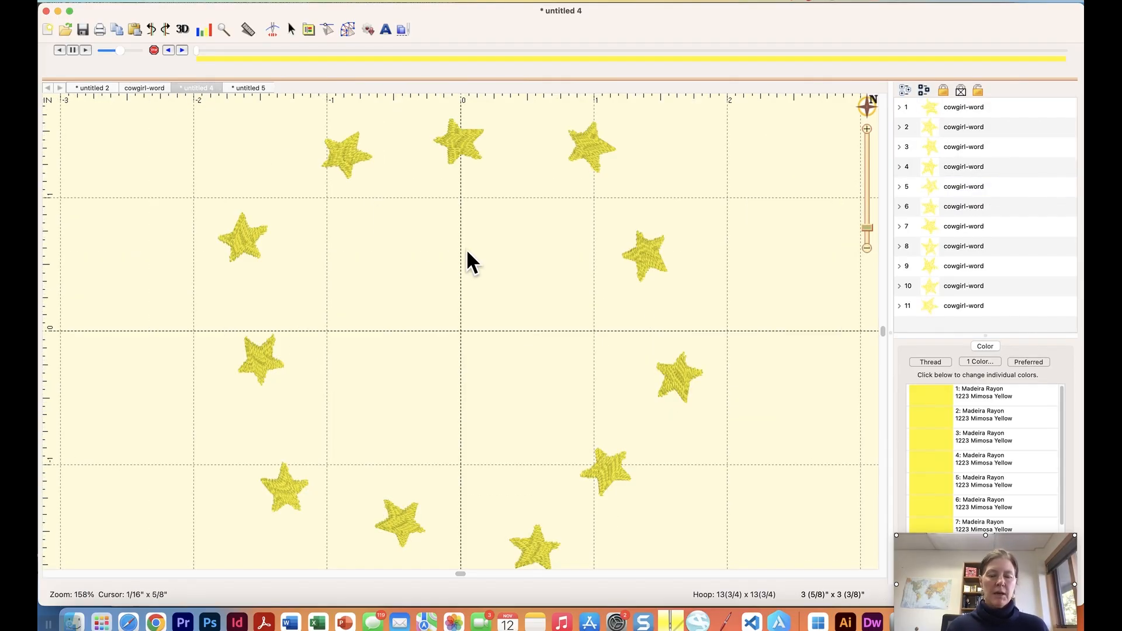
key(super+v)
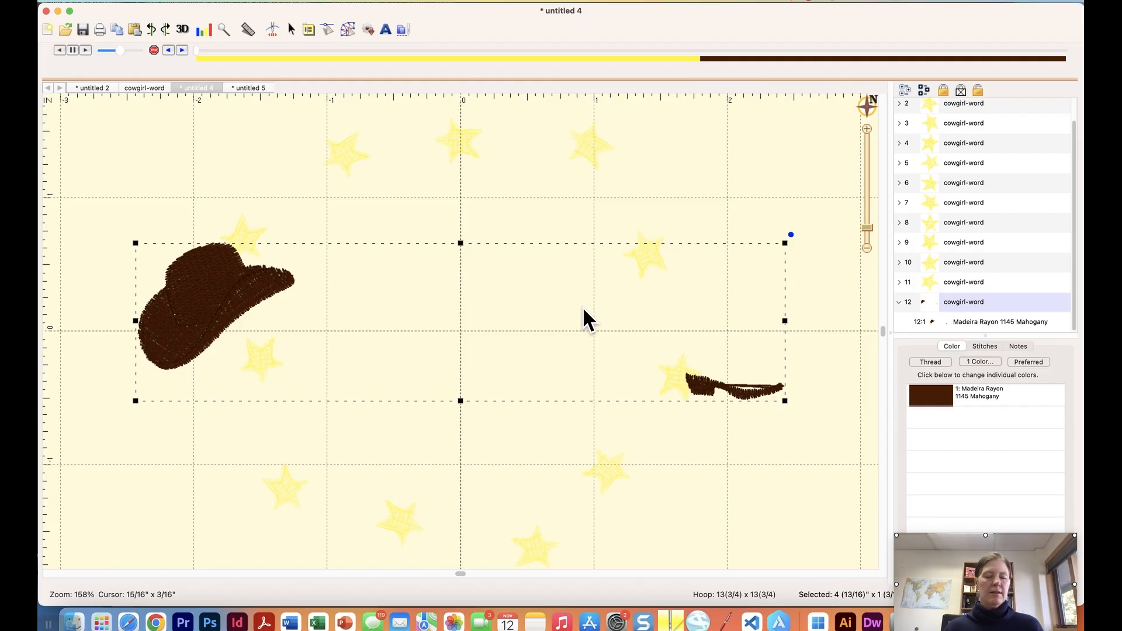
key(super+z)
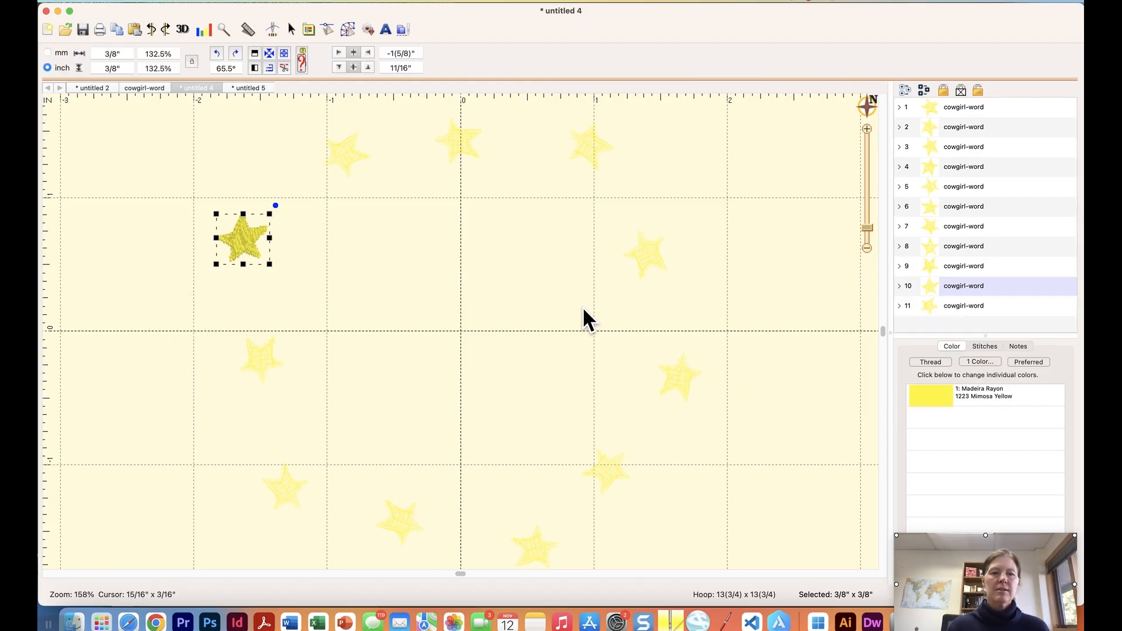
click(252, 88)
click(714, 240)
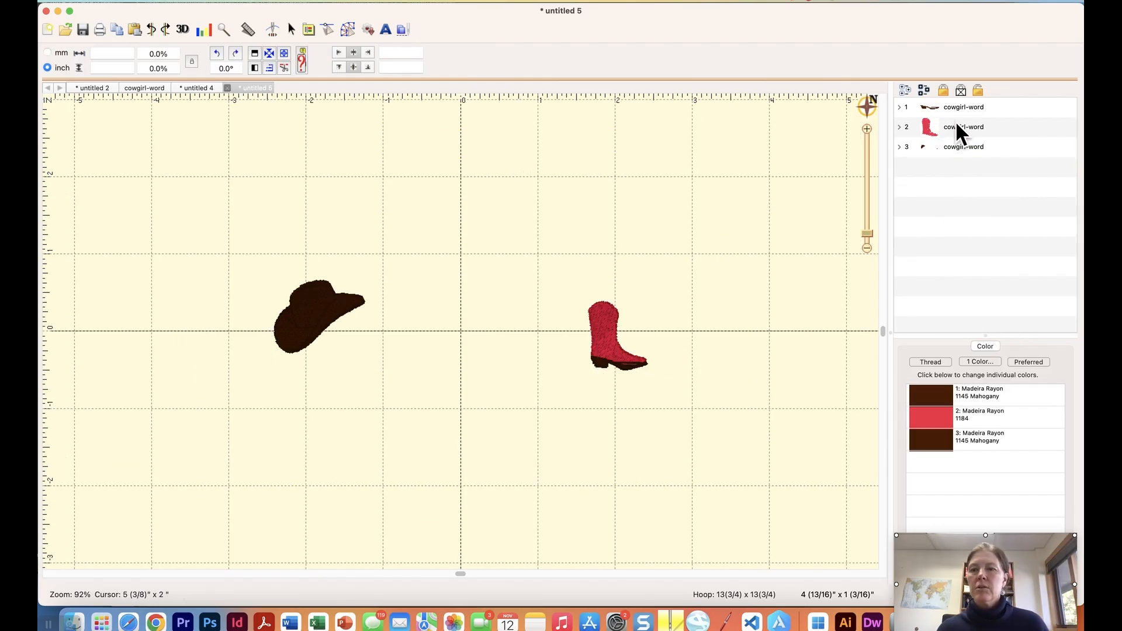
Copy the mahogany sole and the red boot together from untitled 5 and paste them into untitled 4.
click(959, 129)
shift+click(946, 107)
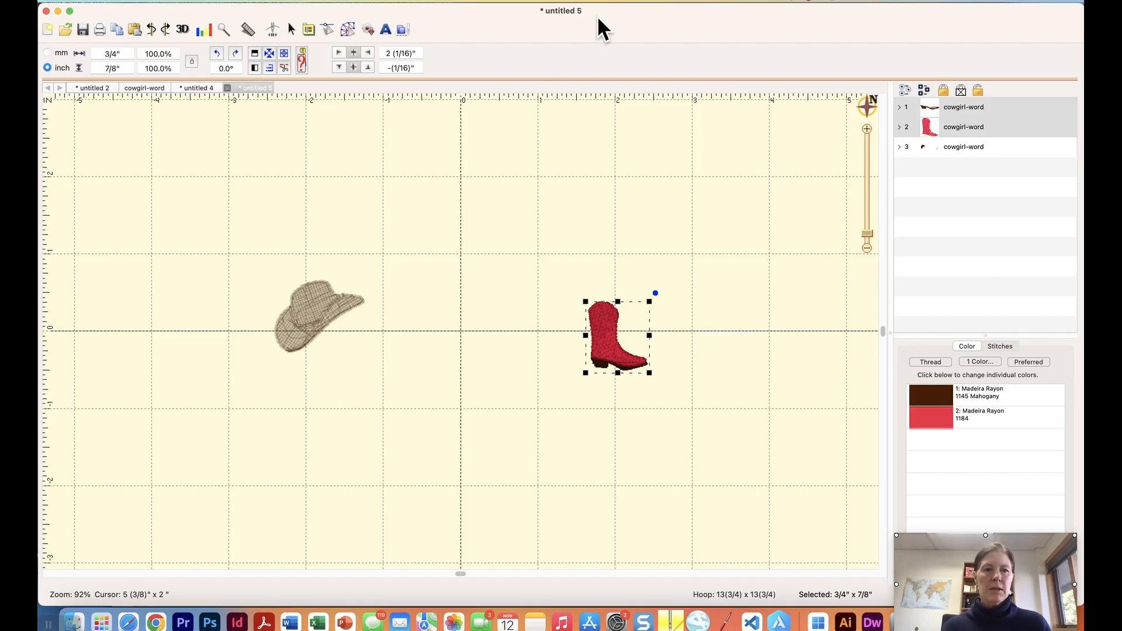
click(197, 86)
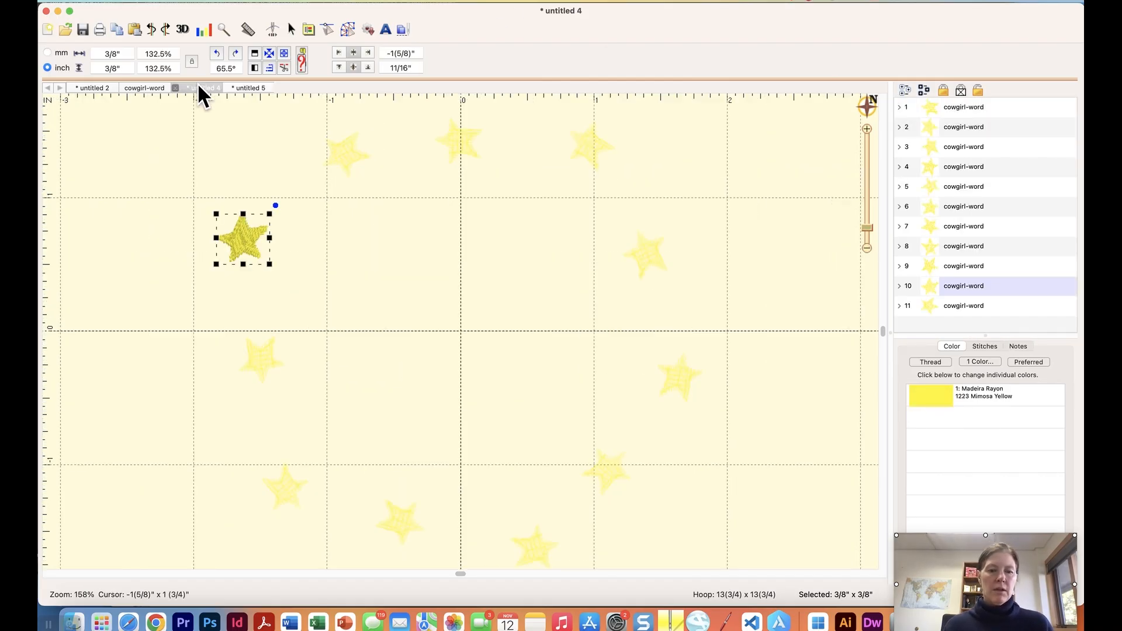
key(super+v)
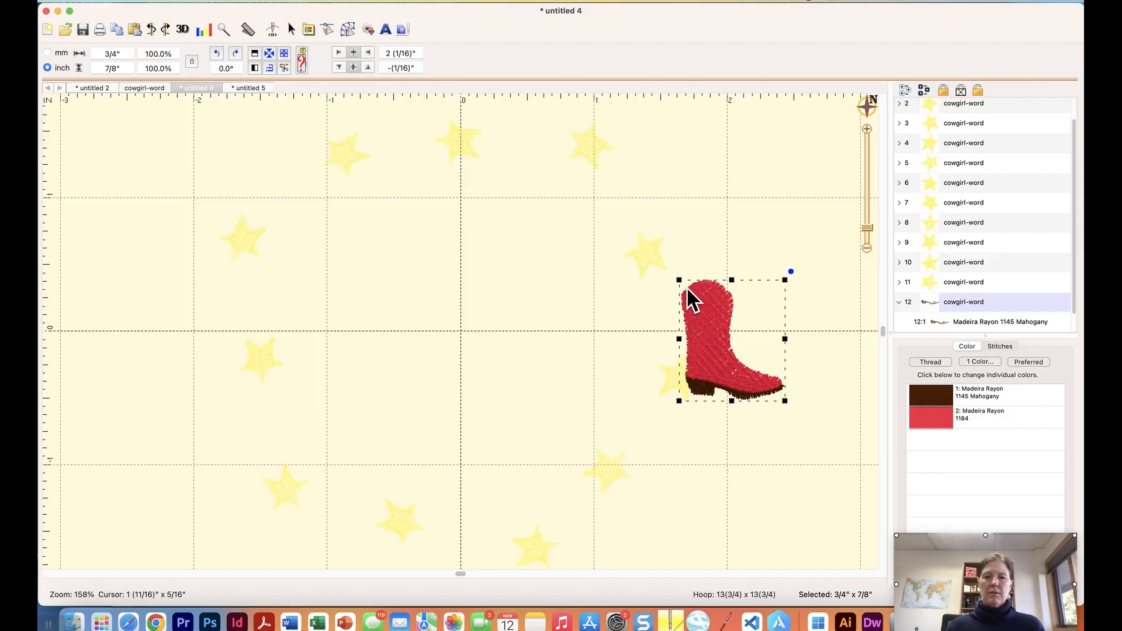
Replace the ring's star just below the horizontal axis on the right with the boot, scaled to 9/16" by 11/16" and rotated -10°.
drag(677, 277, 696, 299)
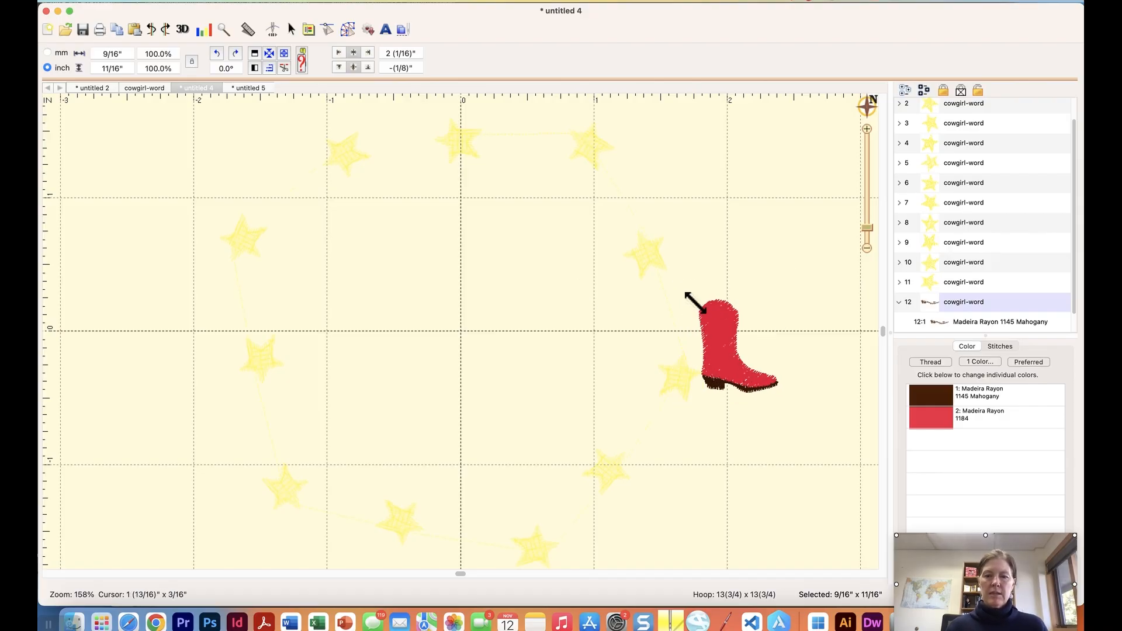
drag(721, 349, 676, 373)
drag(741, 318, 748, 326)
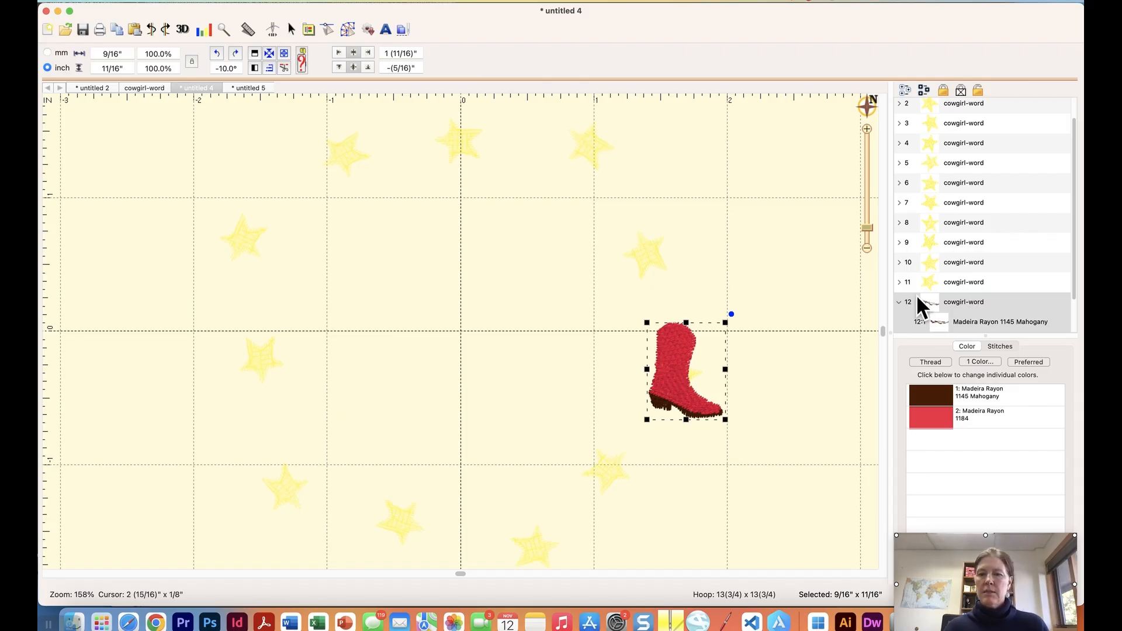
click(694, 378)
key(Delete)
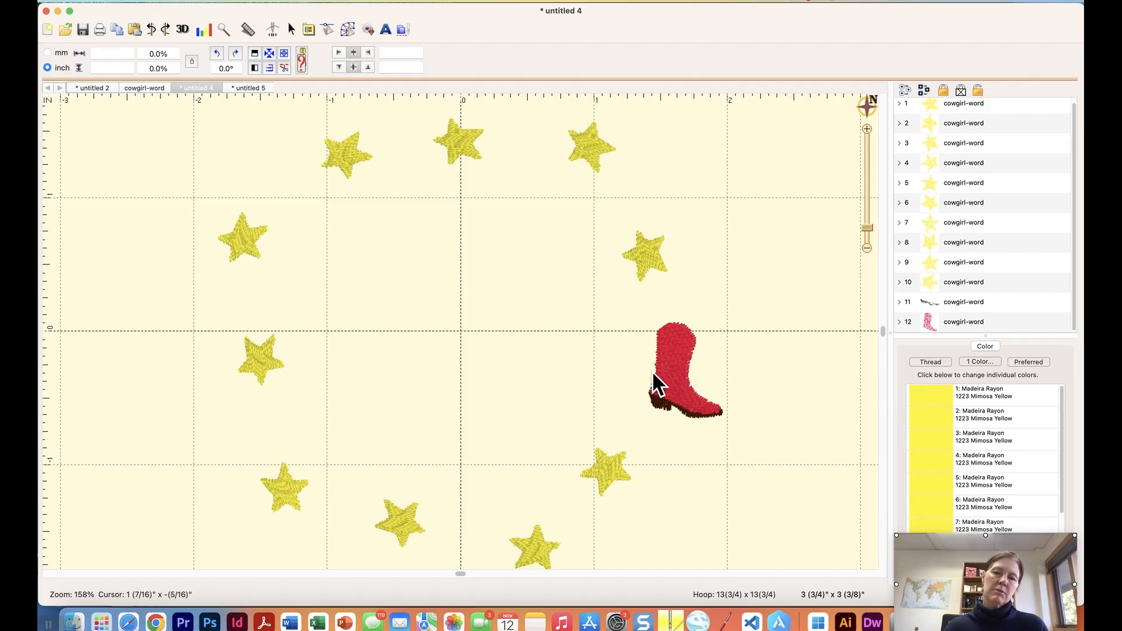
Duplicate the boot with its sole and place the copy over the lower-left star of the ring.
click(671, 371)
click(762, 337)
click(941, 301)
click(941, 281)
shift+click(939, 316)
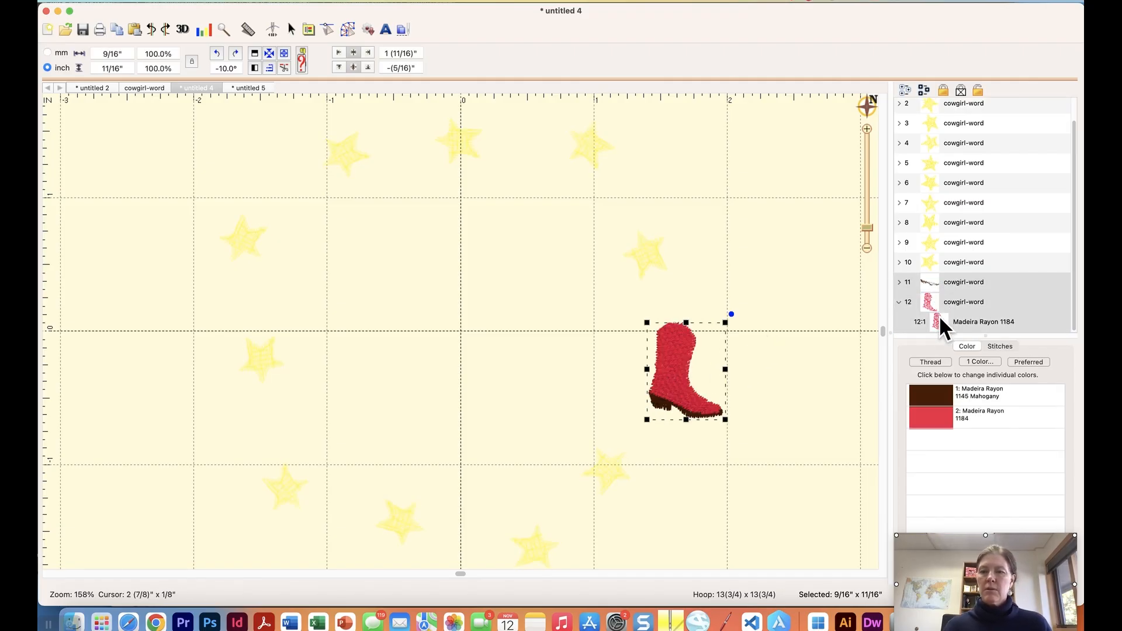
key(super+c)
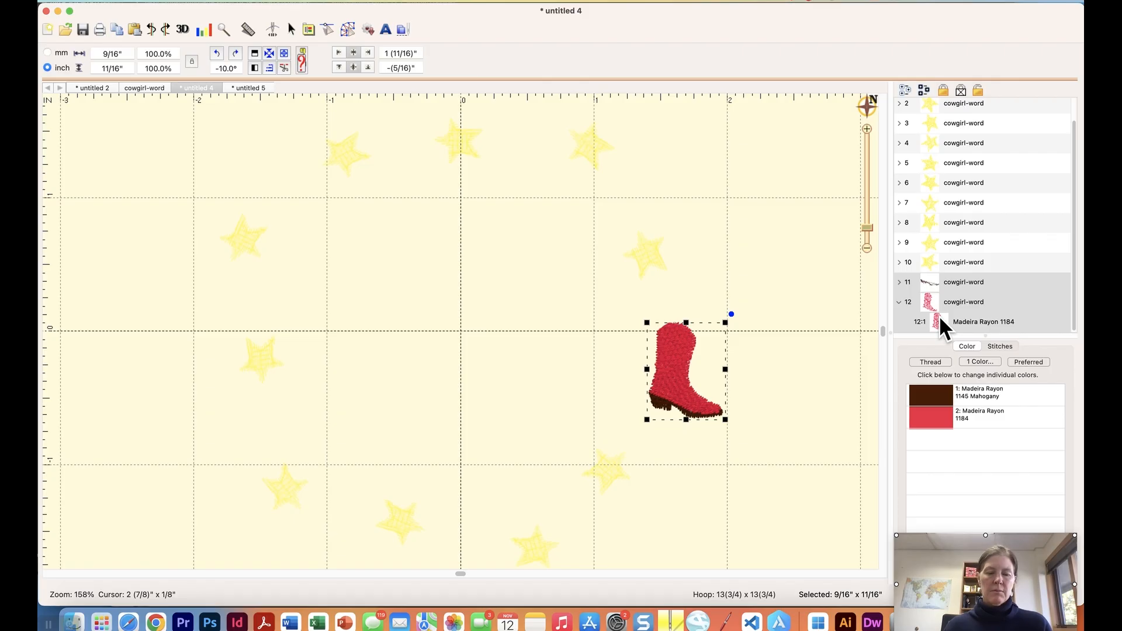
key(super+v)
drag(668, 374, 307, 484)
drag(289, 490, 281, 489)
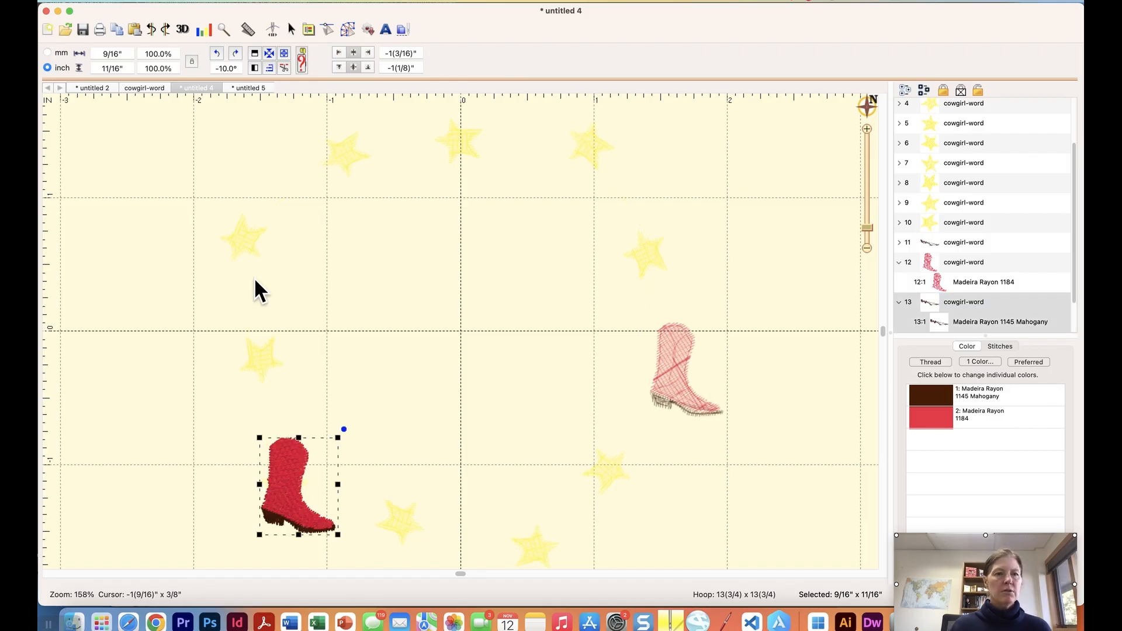
Mirror the lower-left boot horizontally, nudge it slightly left, and delete the star beneath it.
click(255, 67)
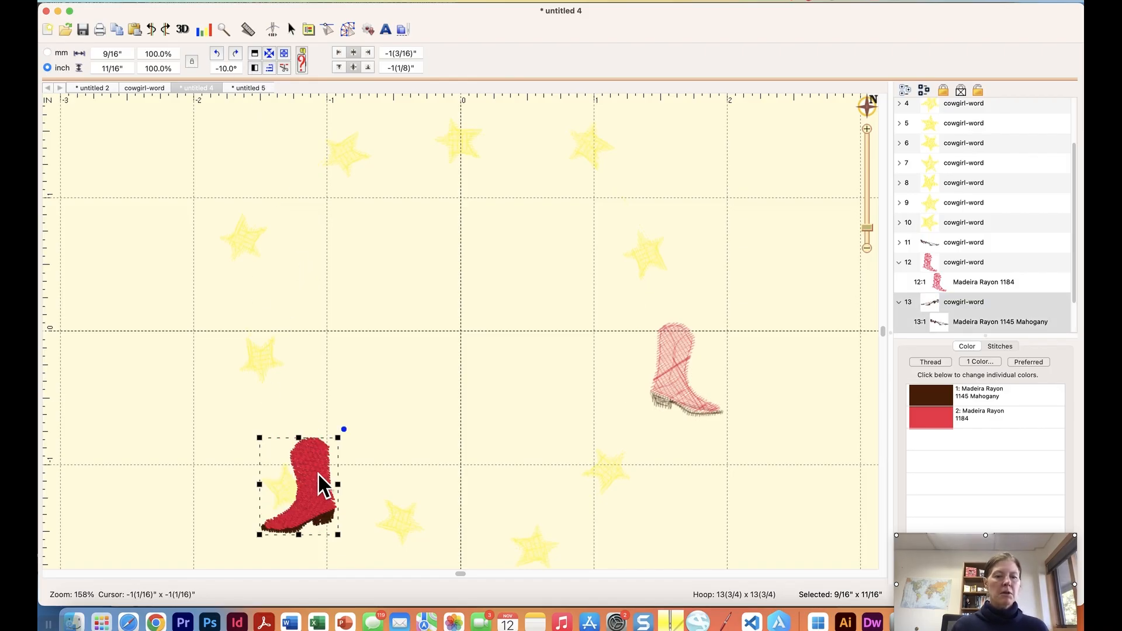
drag(315, 465, 296, 460)
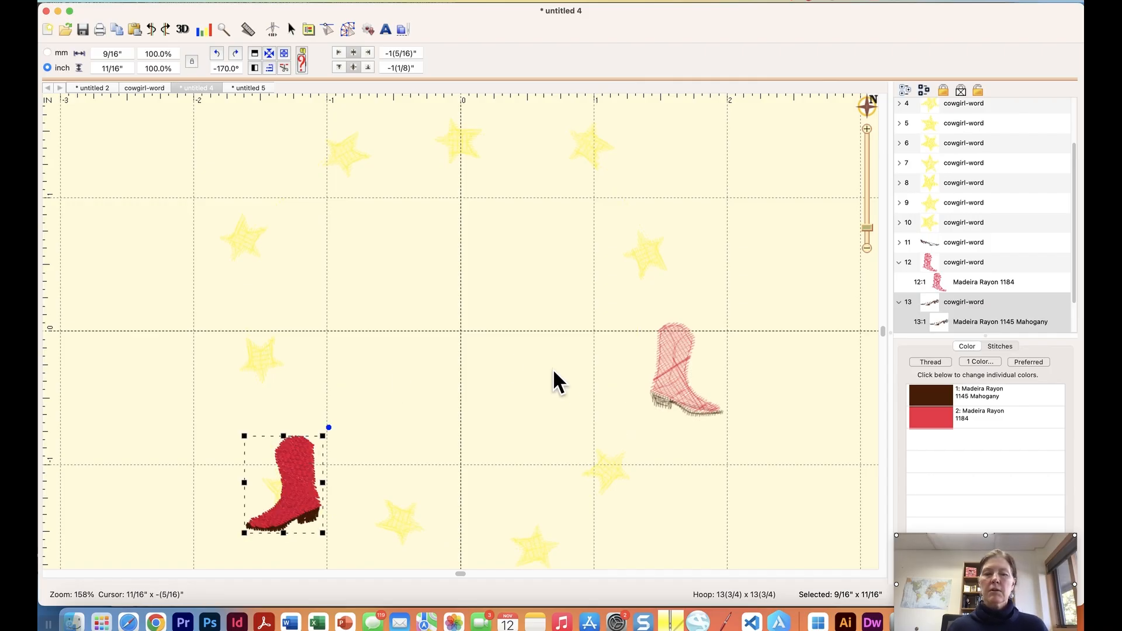
click(272, 493)
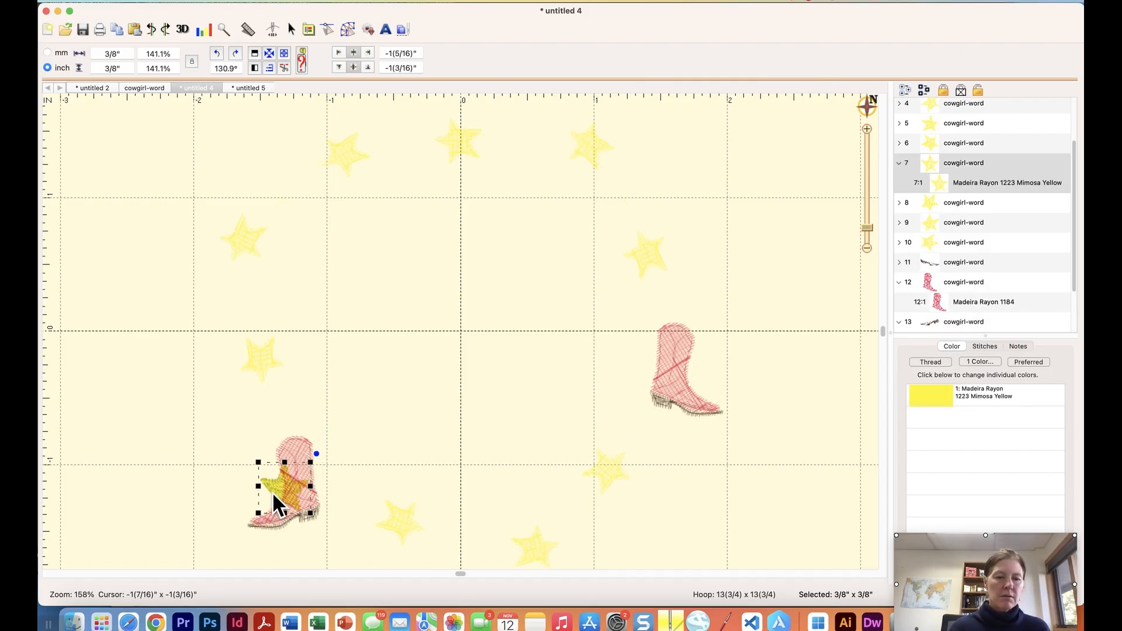
click(347, 456)
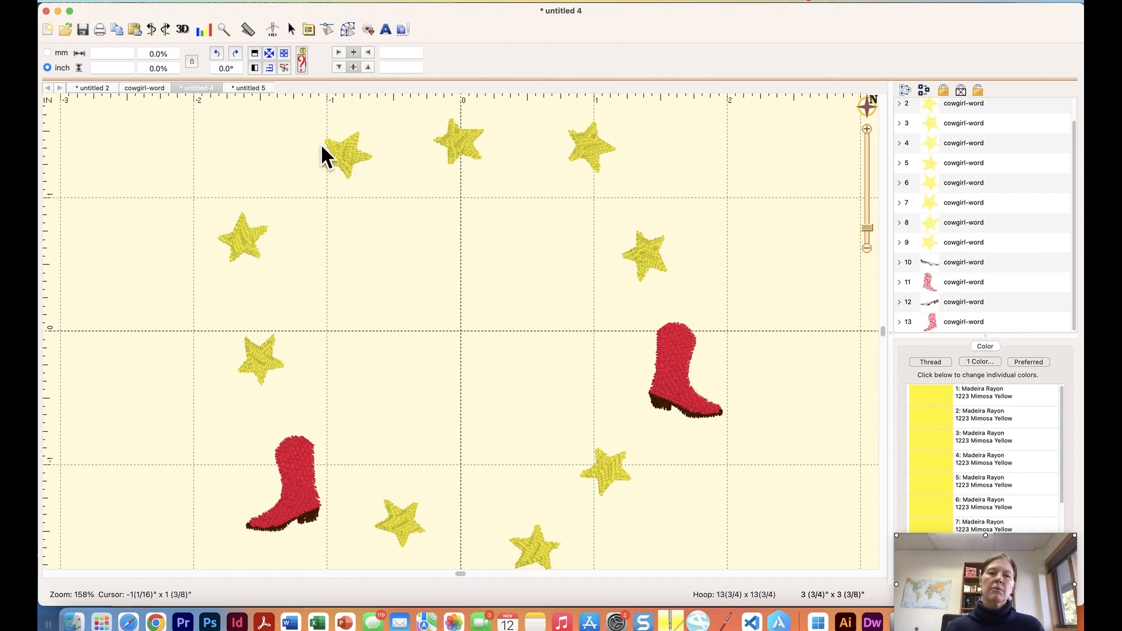
Replace the ring's upper-left star beside the top center star with another pasted copy of the boot.
click(345, 162)
key(Delete)
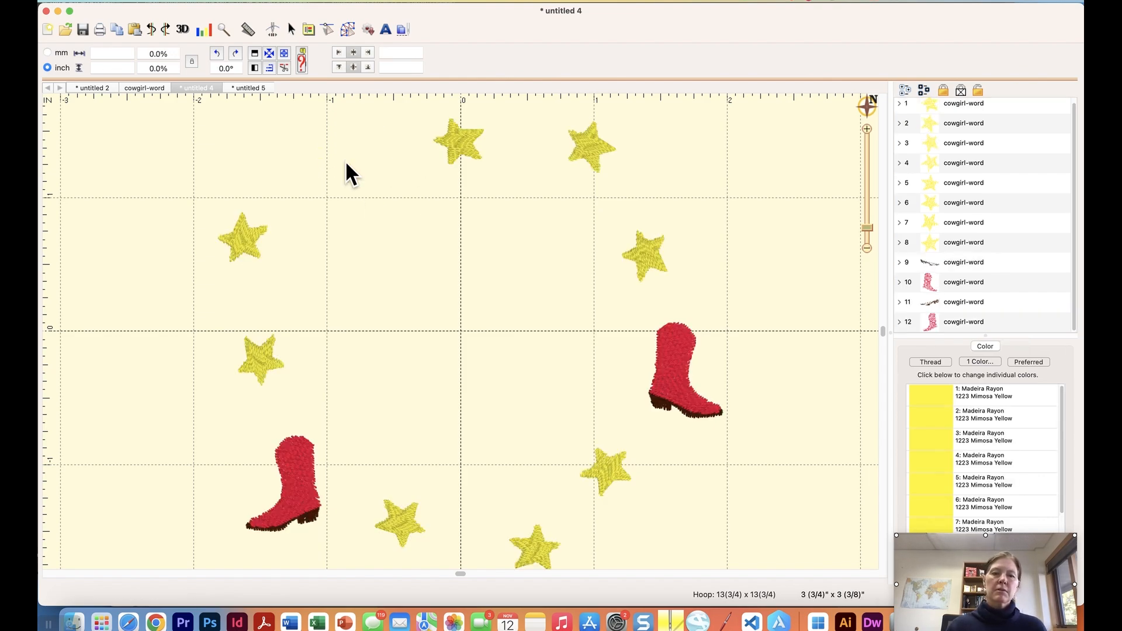
key(super+v)
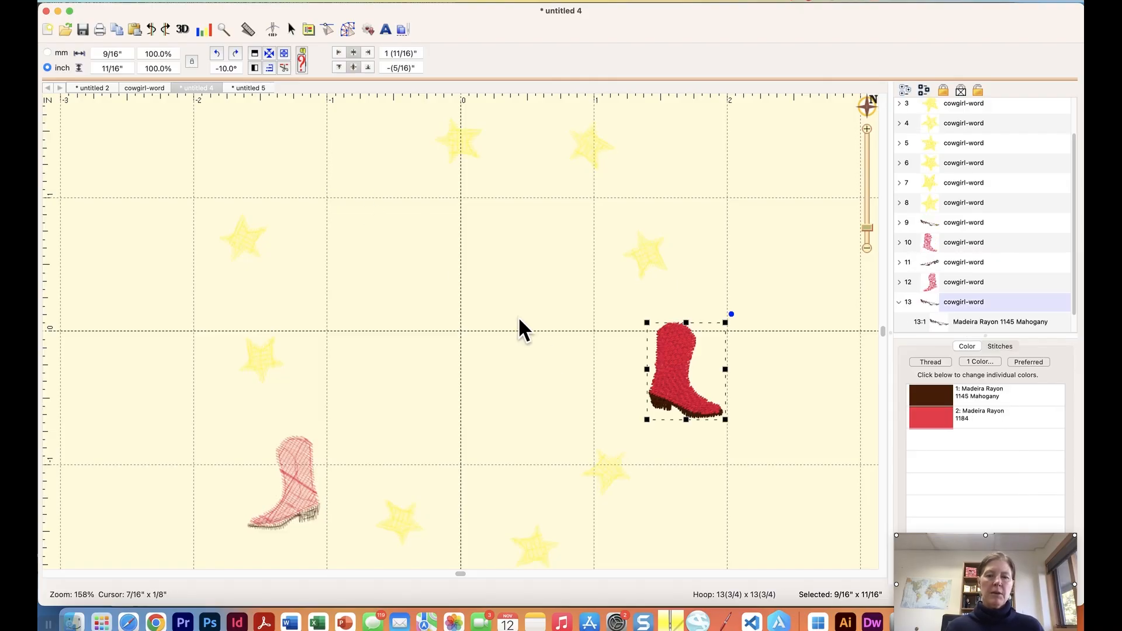
drag(681, 371, 372, 149)
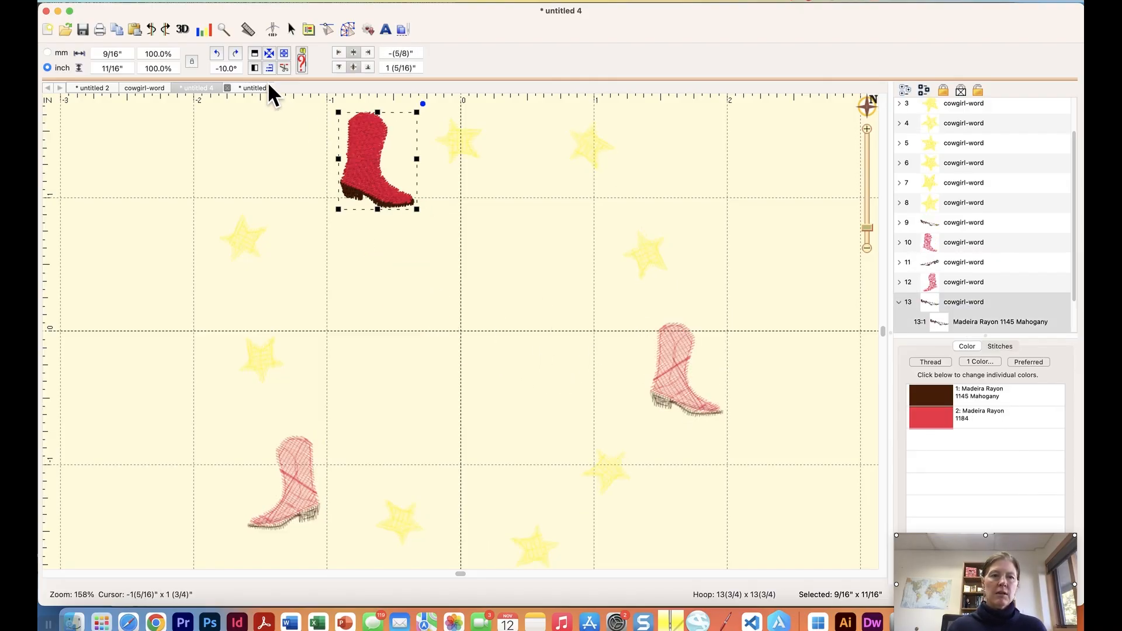
Mirror the upper-left boot horizontally and position it at about X -11/16", Y 1 1/4".
click(254, 68)
drag(405, 186, 396, 186)
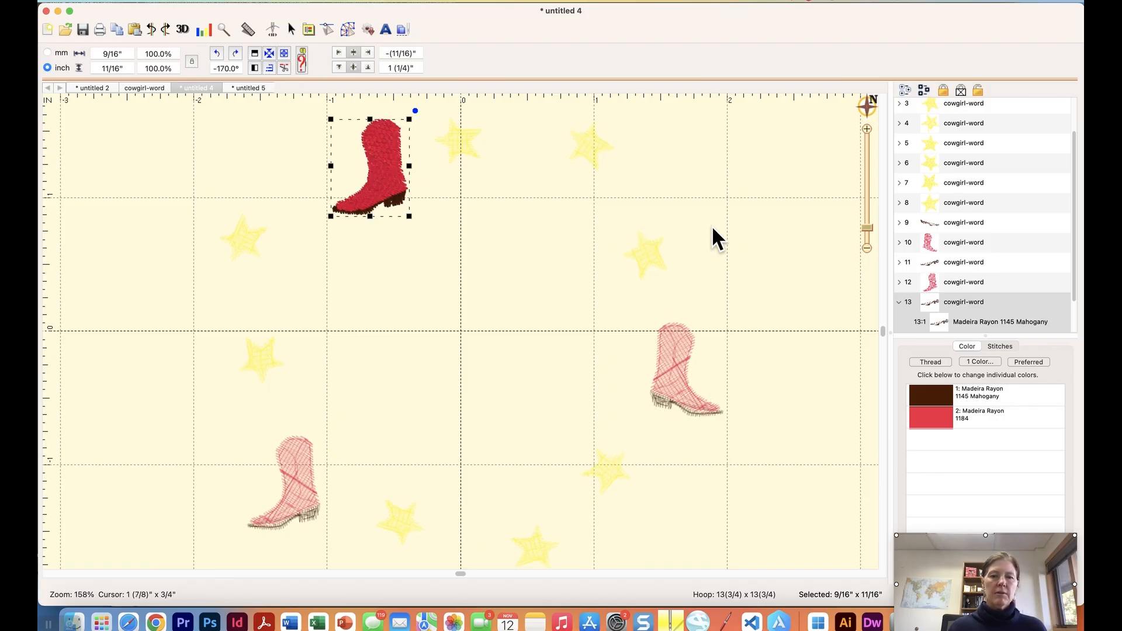
click(783, 227)
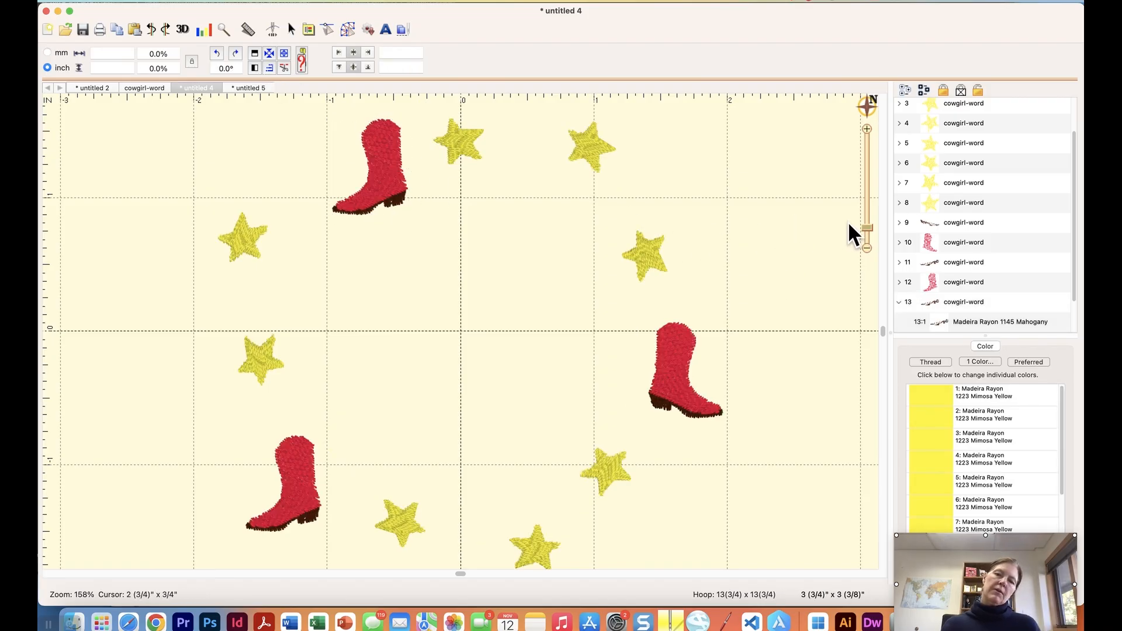
Move the two stars on the ring's left side to even out the arc and add a star copy between them.
click(867, 248)
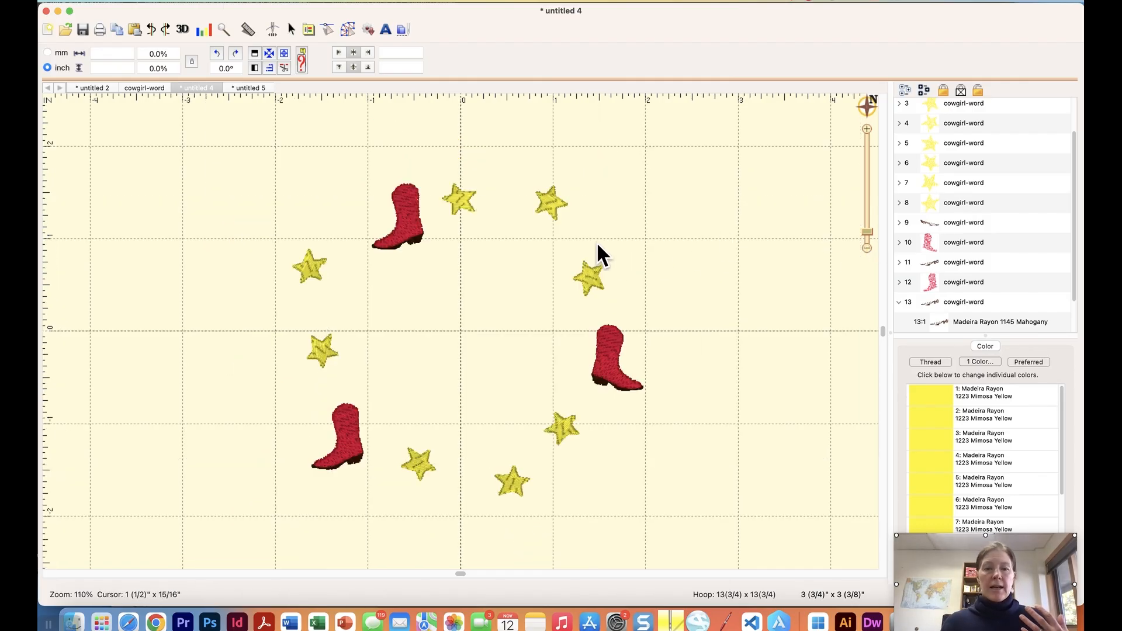
click(553, 213)
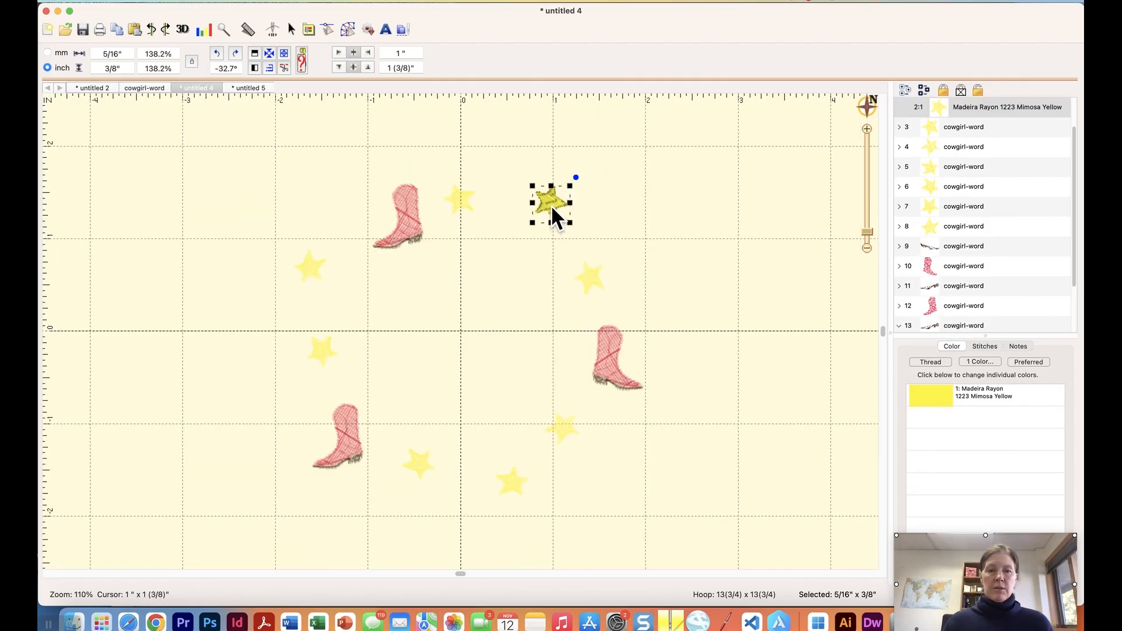
click(679, 248)
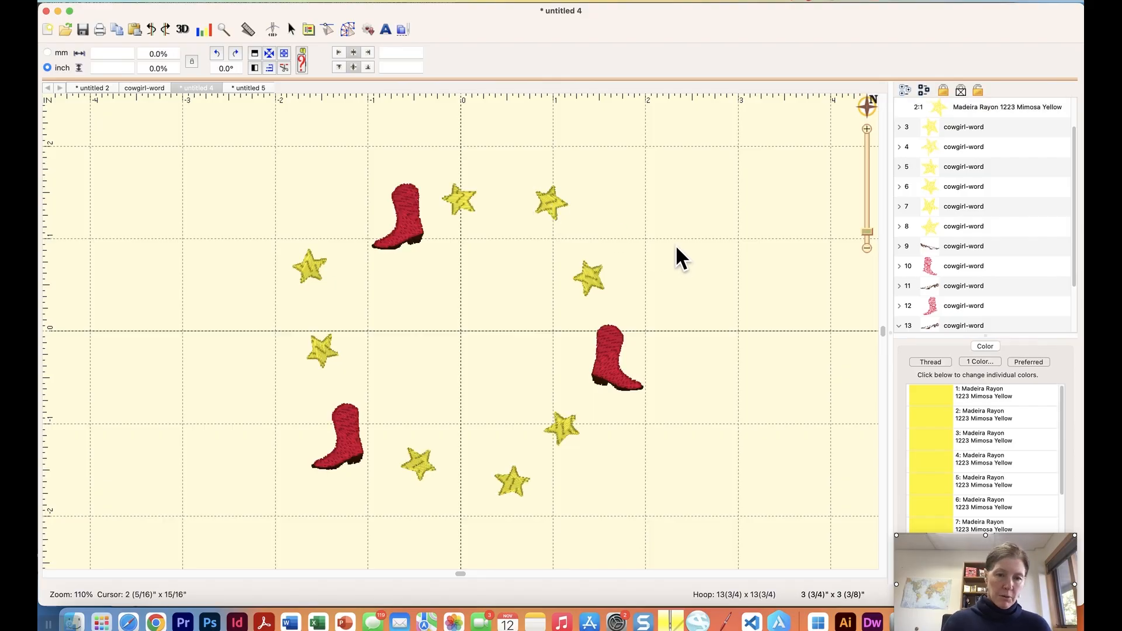
drag(311, 265, 342, 263)
click(322, 350)
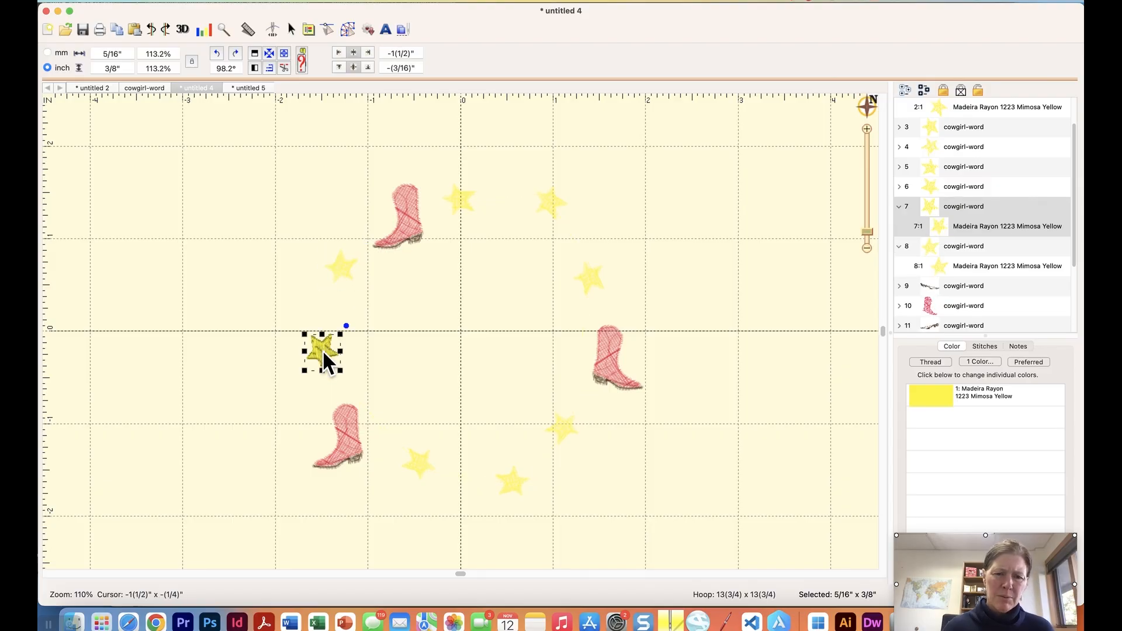
drag(318, 353, 331, 369)
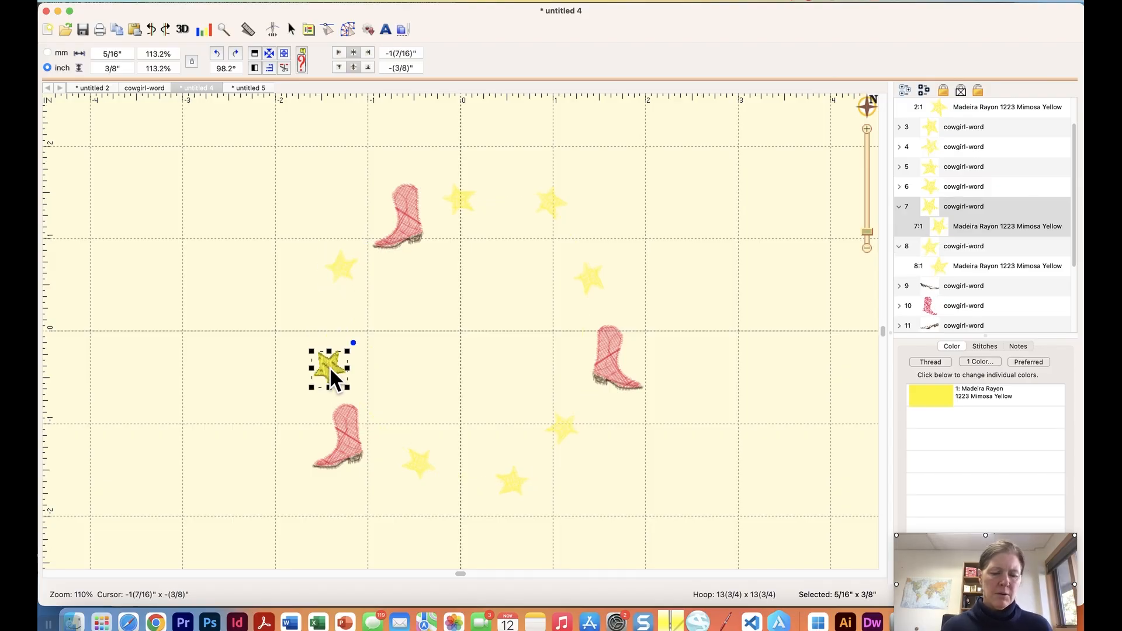
key(super+v)
drag(328, 365, 320, 315)
Duplicate the upper-right star and space the stars evenly along the top of the ring.
click(552, 206)
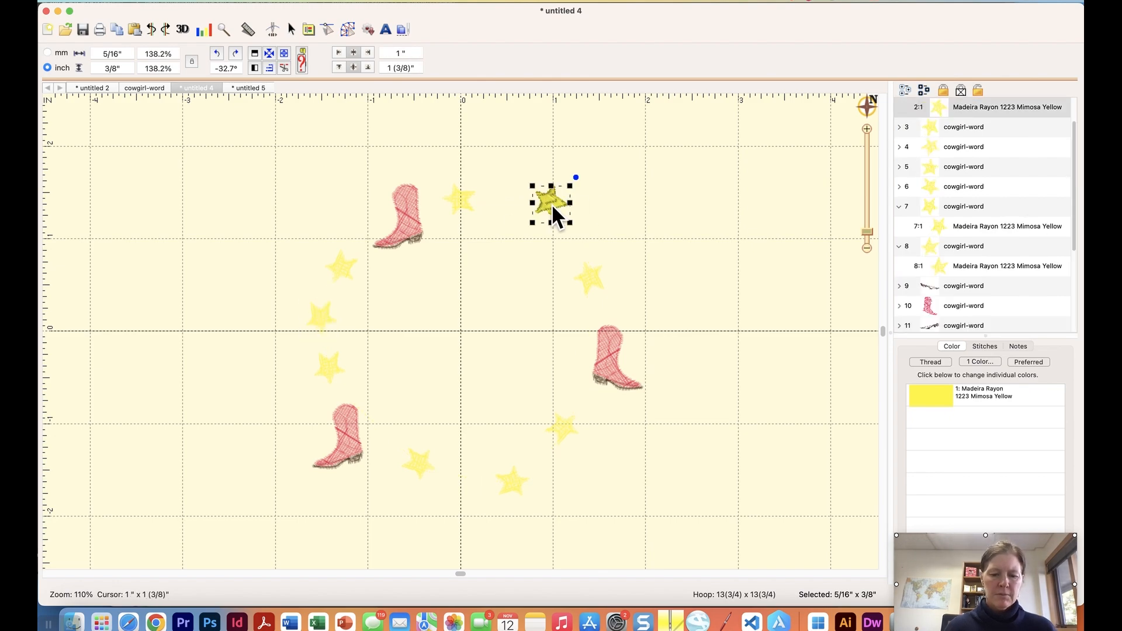
key(super+v)
drag(552, 203, 509, 204)
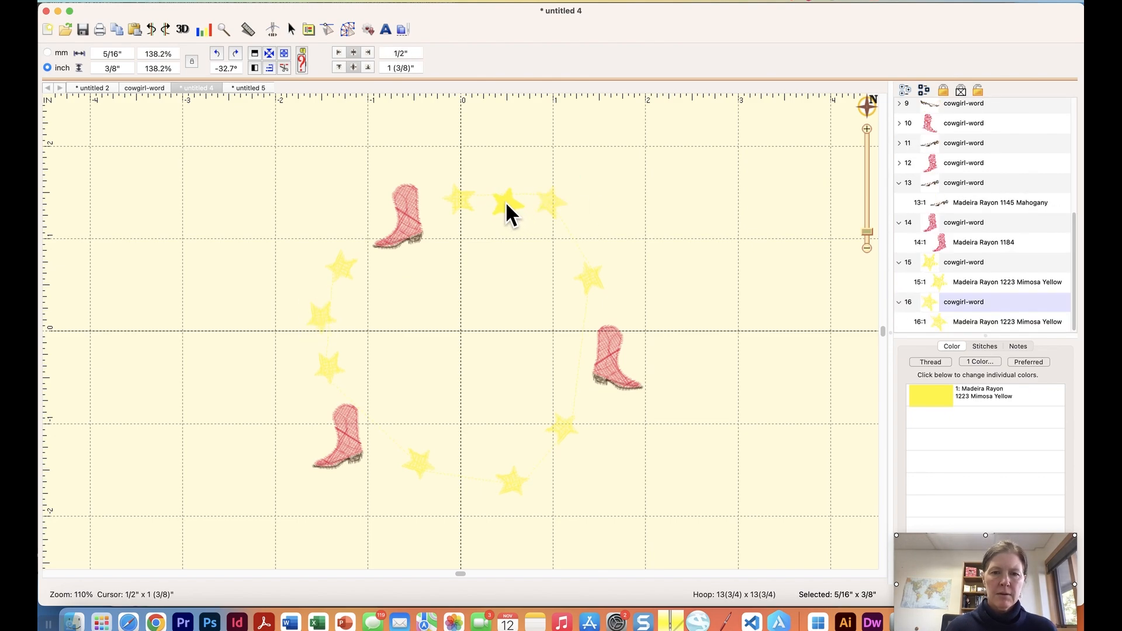
click(550, 202)
drag(548, 202, 565, 237)
drag(510, 203, 451, 211)
Move the lower-right star to about X 1 5/16", Y -1 1/8" and add a copy of it at the ring's bottom center.
click(566, 434)
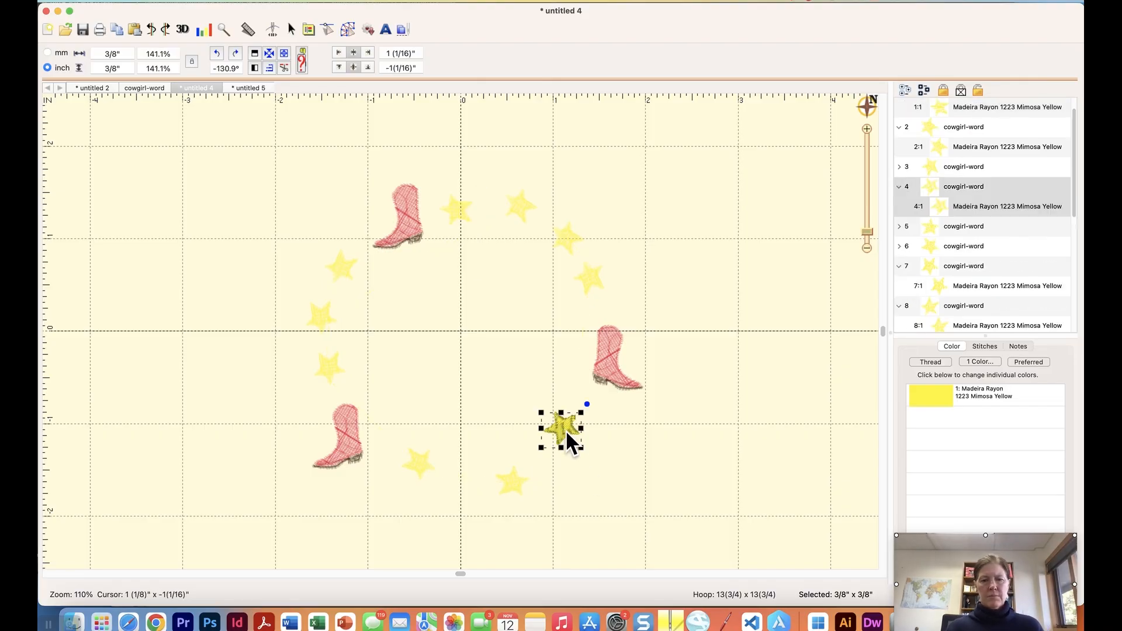
drag(566, 434, 584, 435)
click(512, 479)
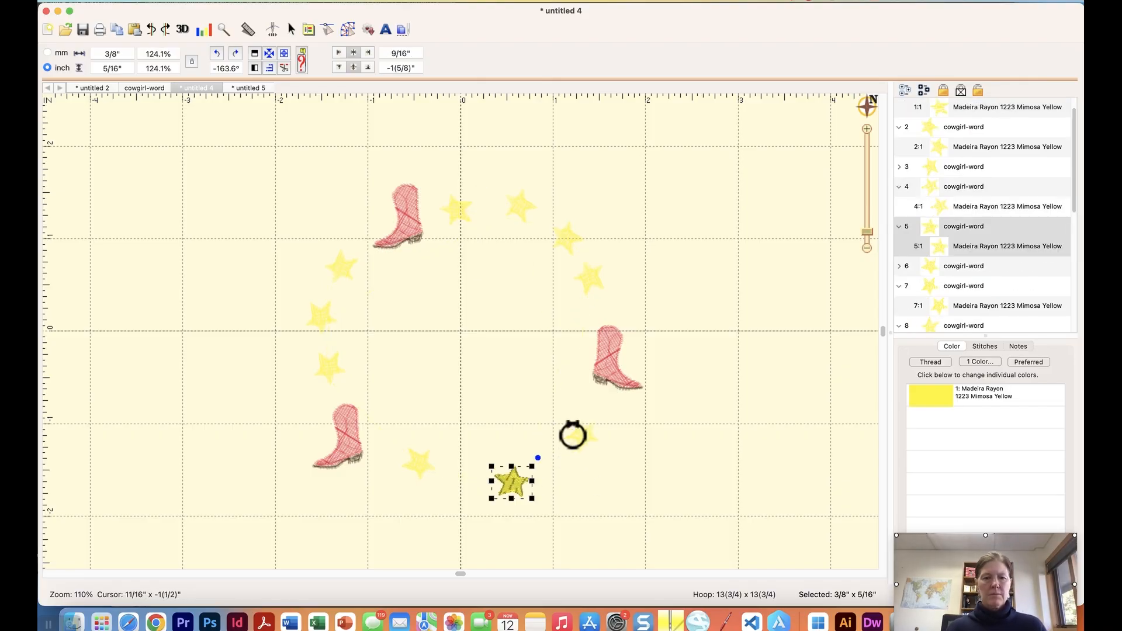
click(587, 440)
key(super+c)
key(super+v)
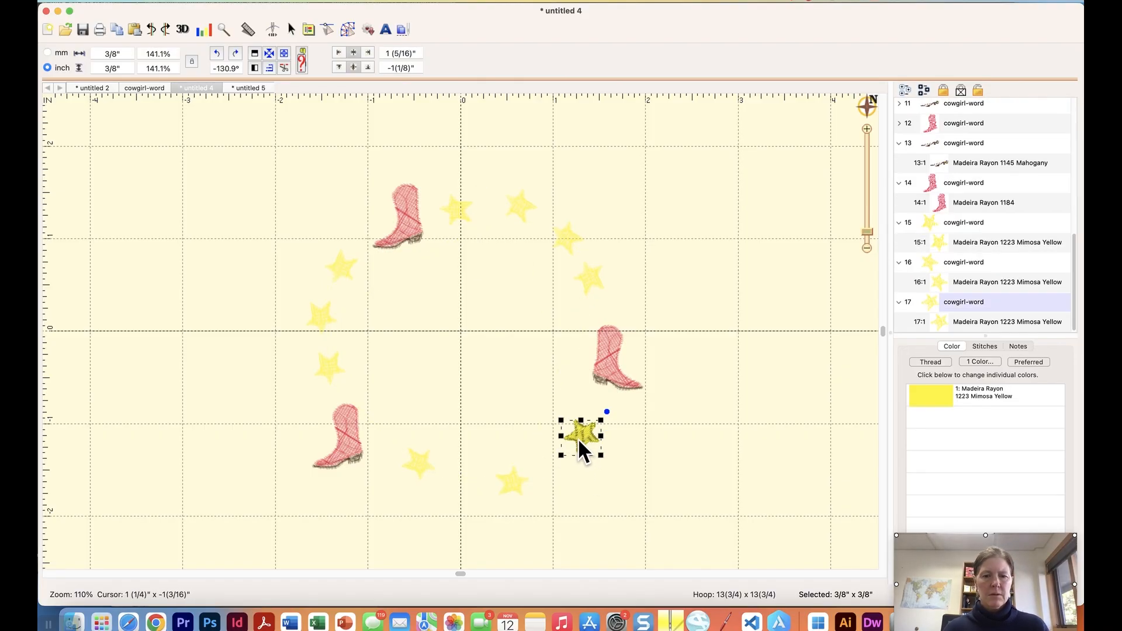
drag(577, 437, 470, 480)
Even out the bottom arc by shifting the bottom-left star outward and the bottom-right star to about X 13/16", Y -1 9/16".
click(418, 465)
drag(398, 472, 409, 469)
drag(528, 483, 539, 478)
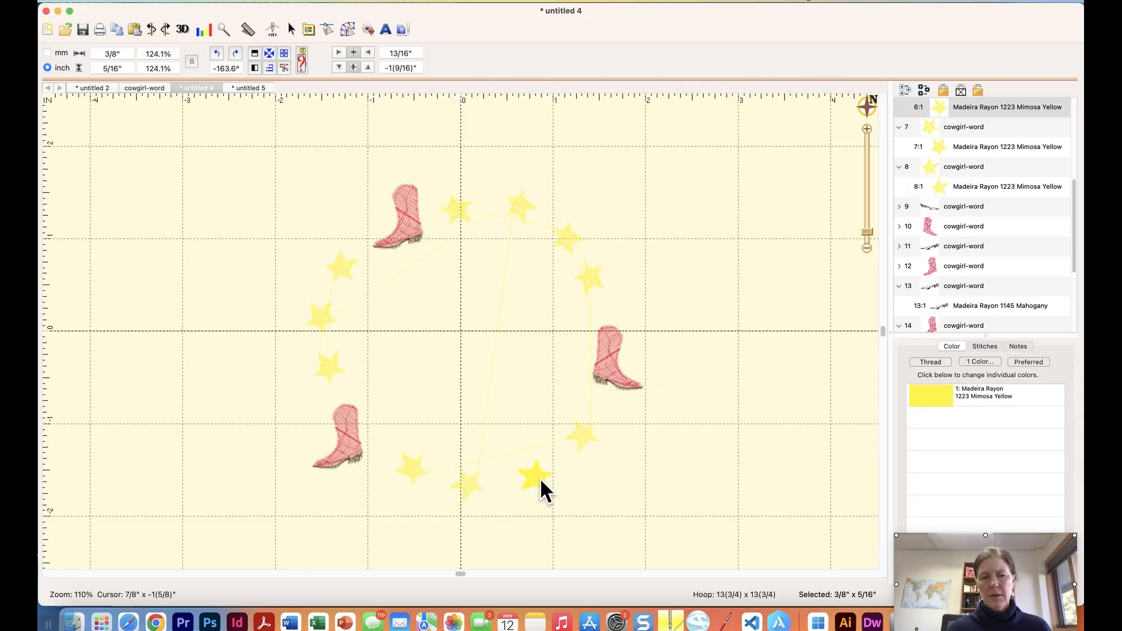
click(755, 422)
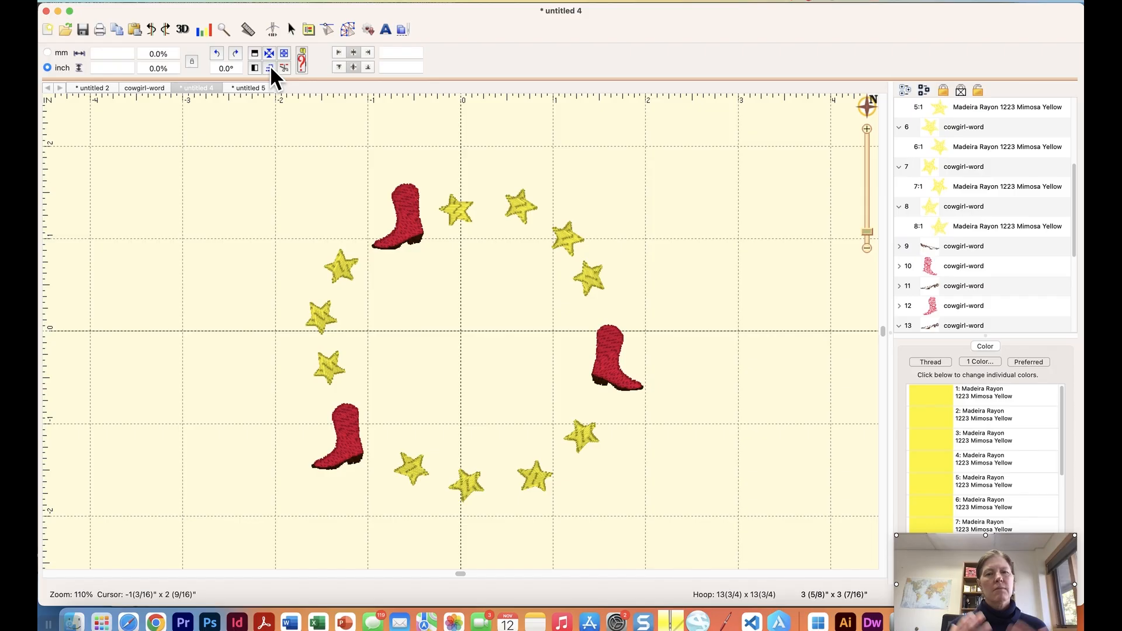
Compare the original cowgirl-word design and its color segments with the extracted boot in untitled 5 and the ring in untitled 4.
click(150, 87)
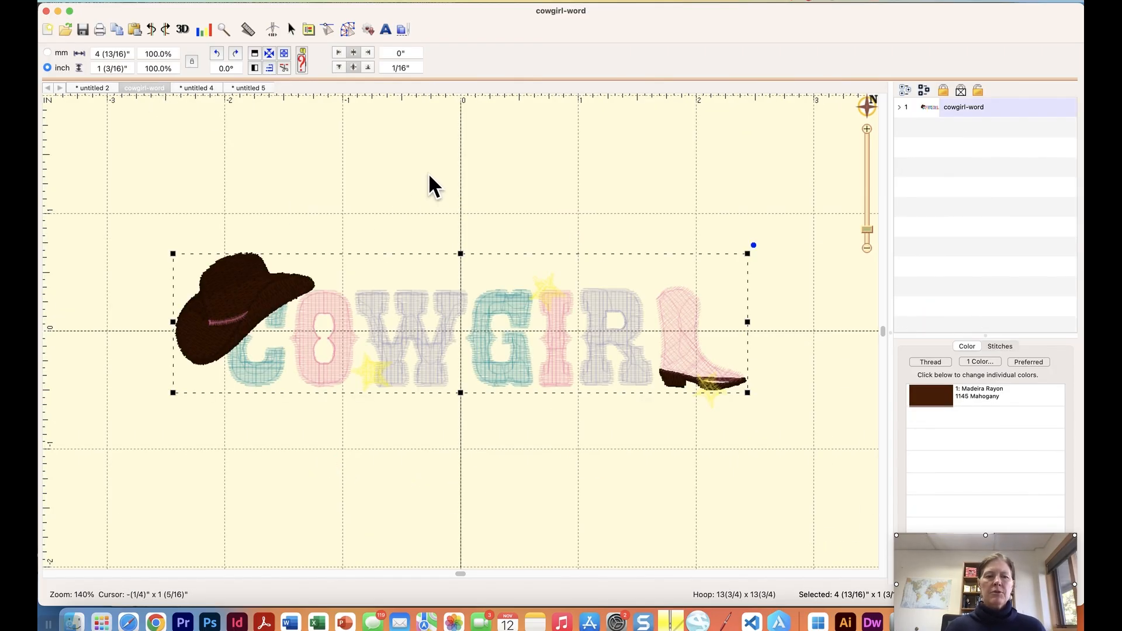
click(900, 108)
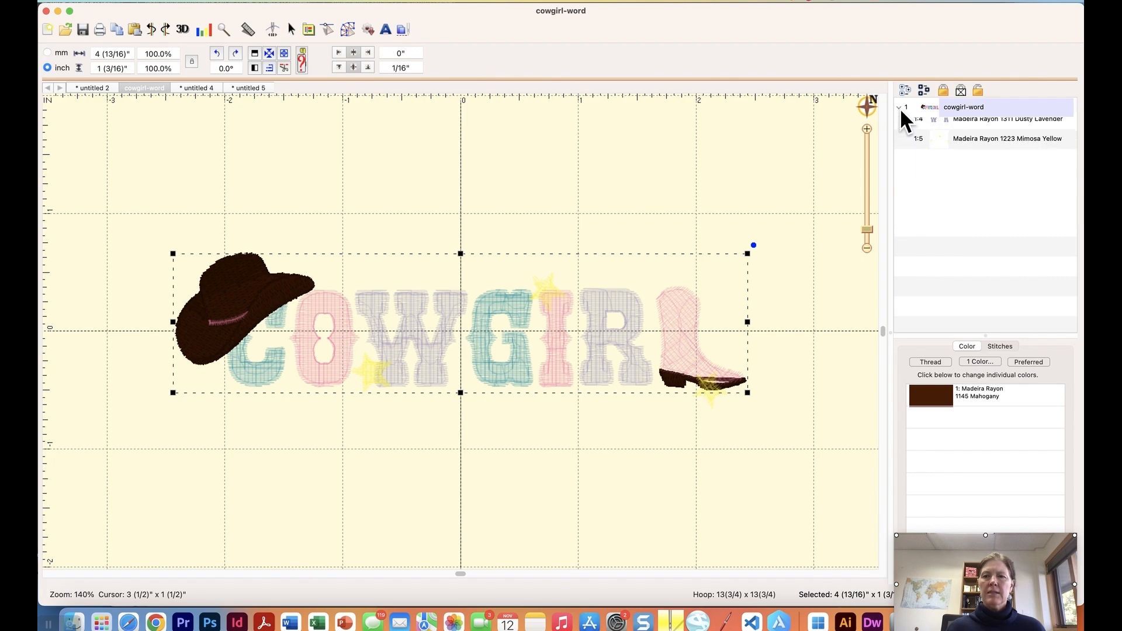
click(254, 87)
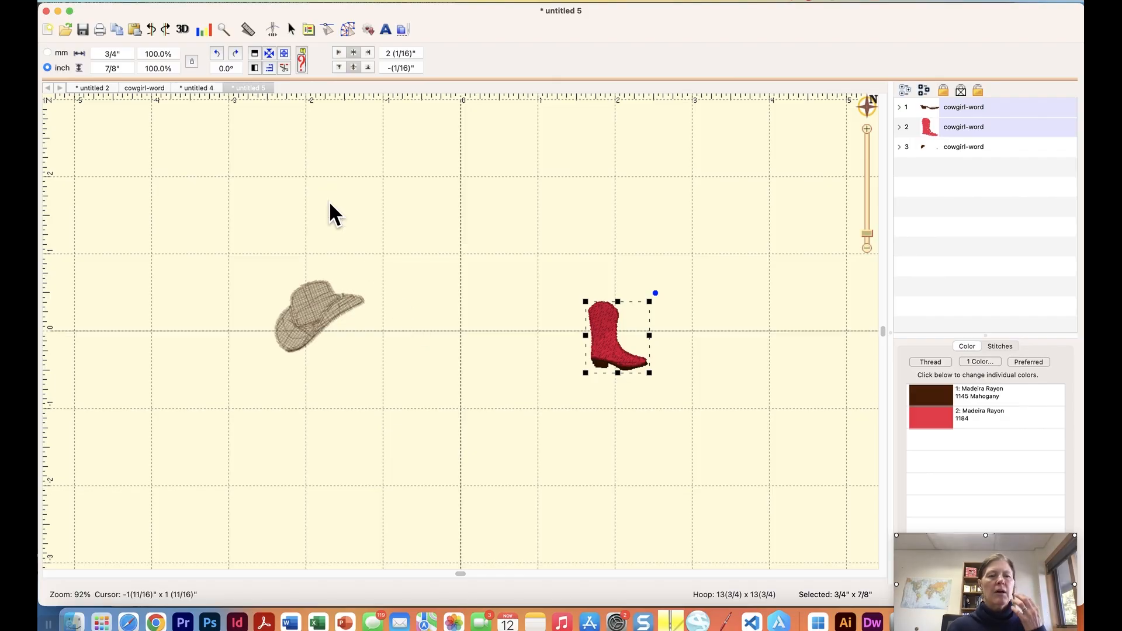
click(199, 87)
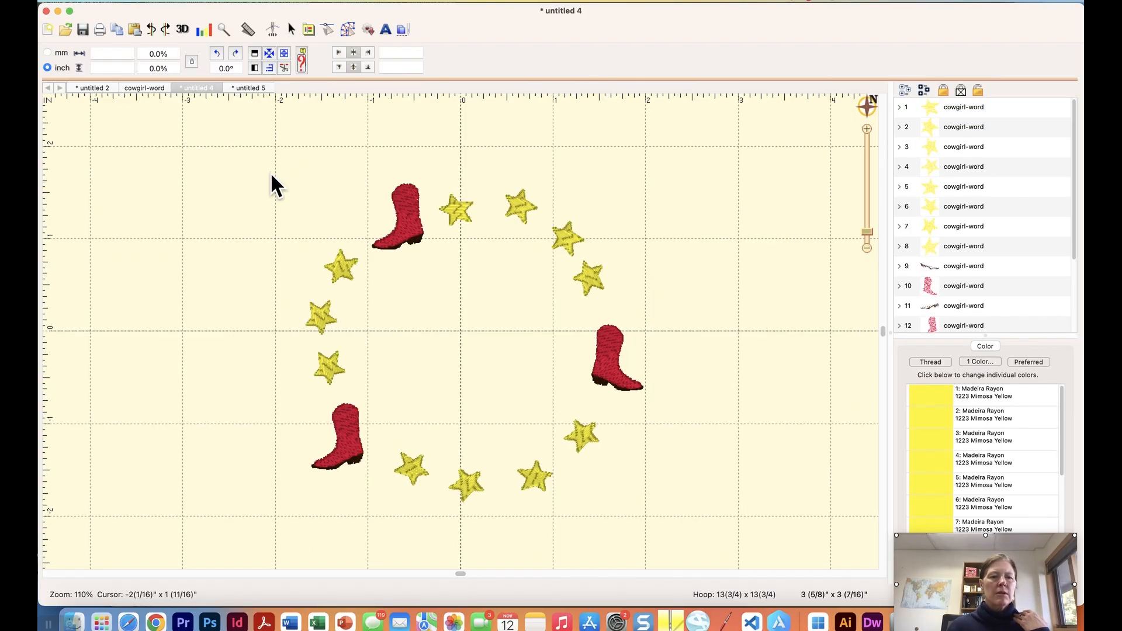
click(142, 87)
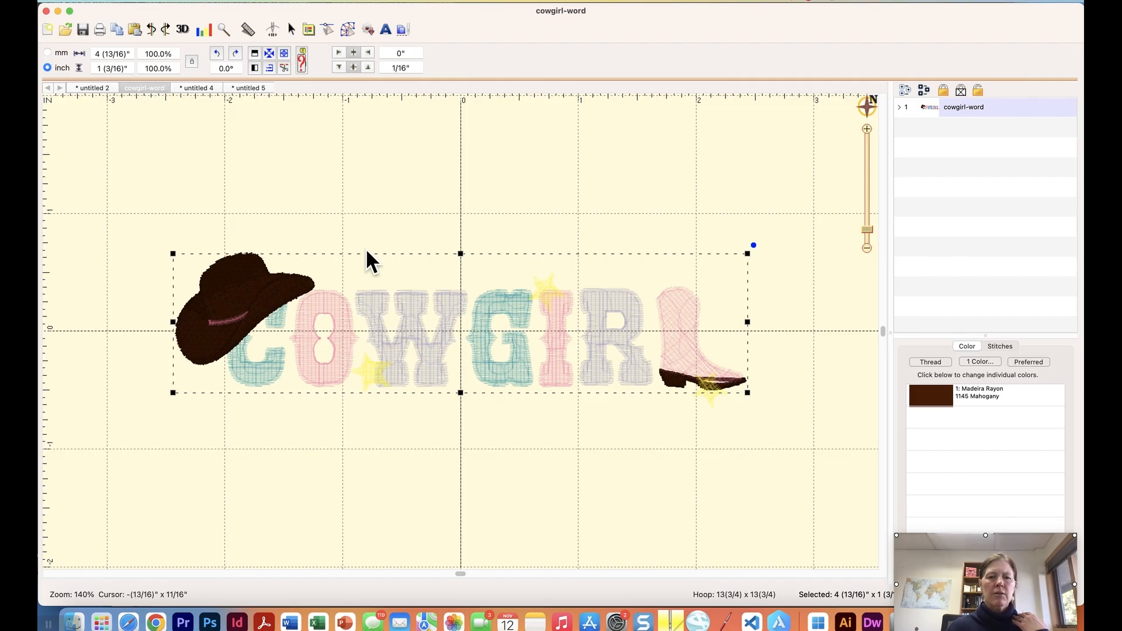
Copy the 1309 Hot Pink segment from the cowgirl-word design and paste it into untitled 5.
click(899, 108)
click(966, 166)
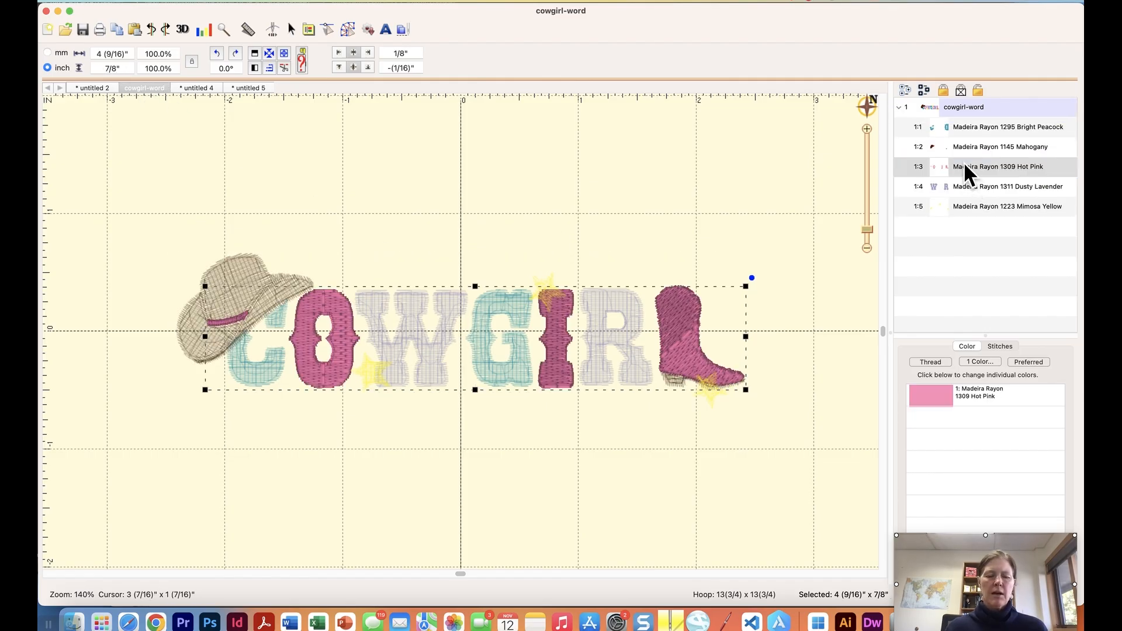
click(260, 88)
key(super+v)
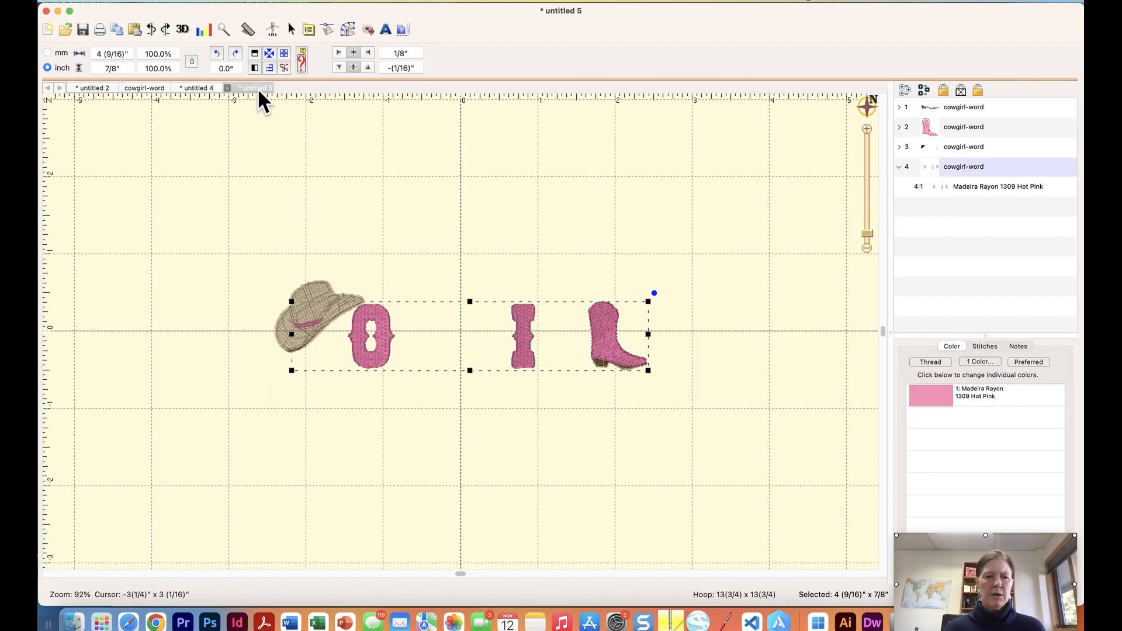
click(540, 244)
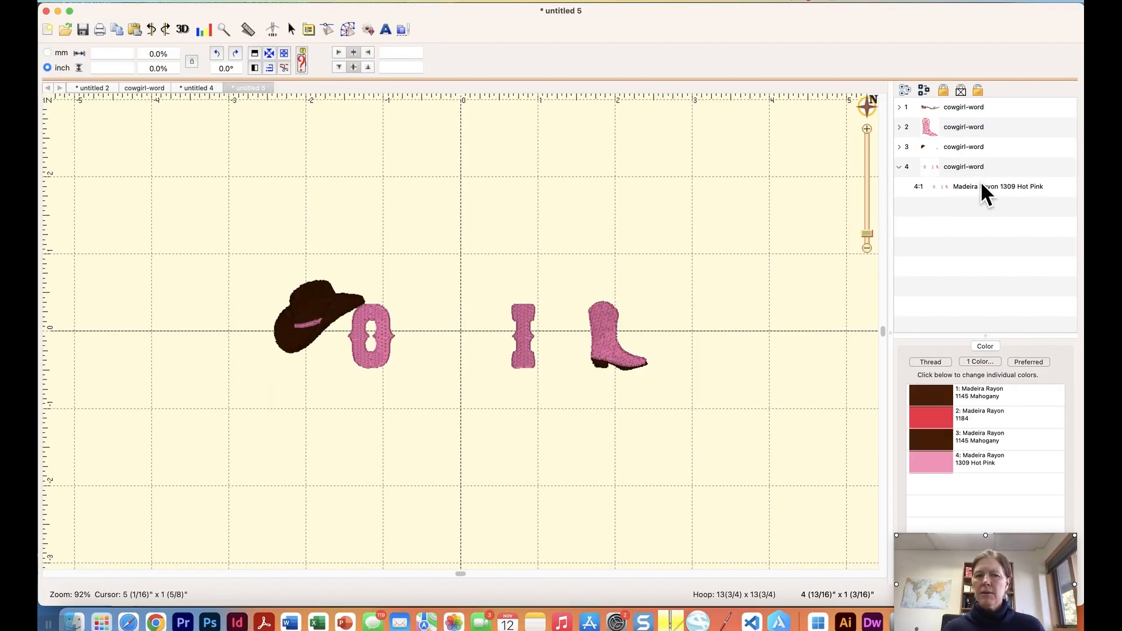
Delete the previously extracted boot upper and separate boot sole from untitled 5, keeping the full Mahogany and Hot Pink segments.
click(942, 131)
key(Delete)
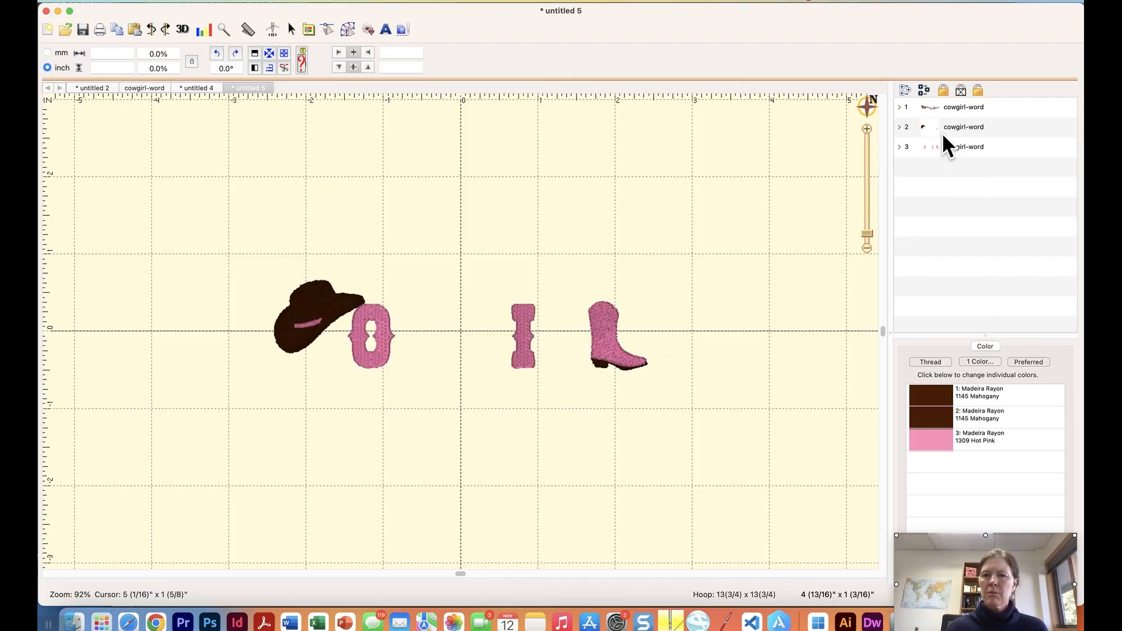
click(935, 110)
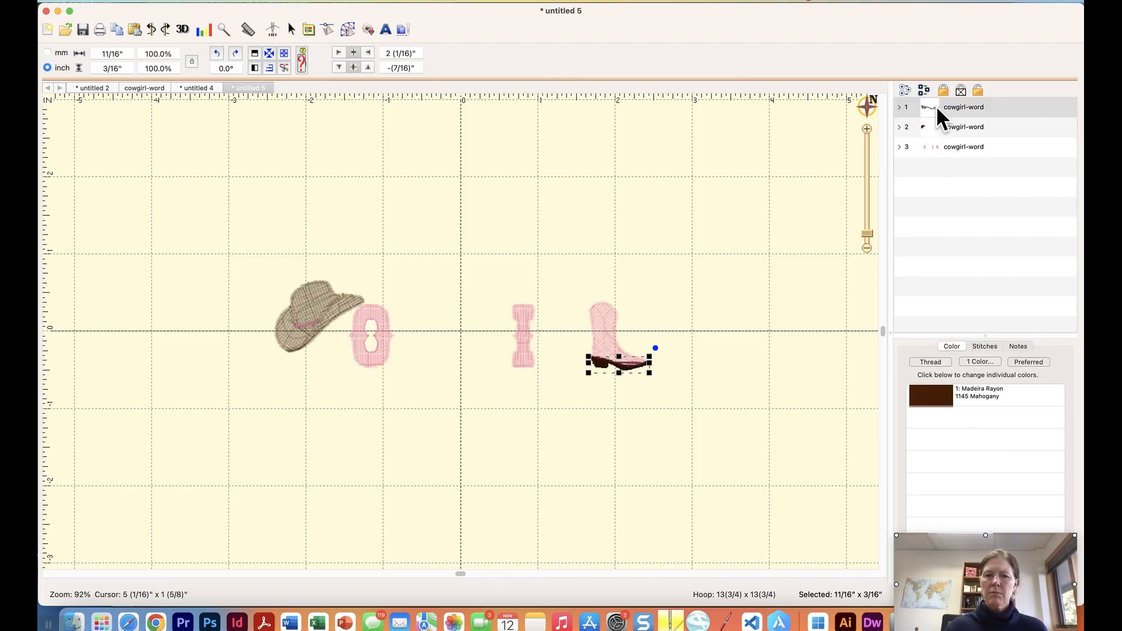
key(Delete)
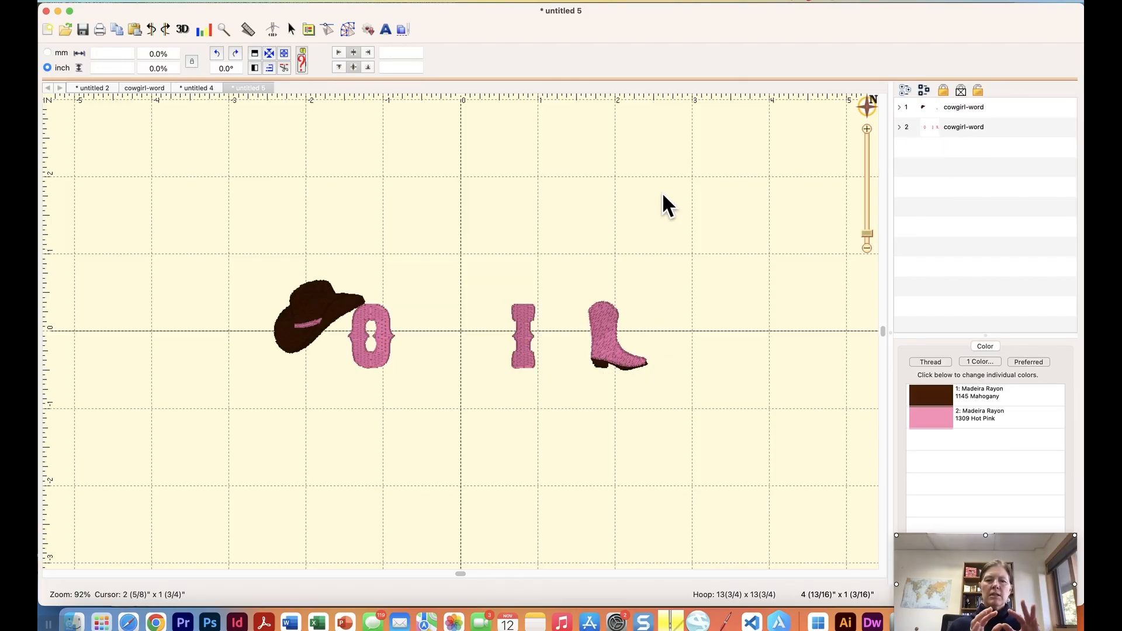
Split the Mahogany segment at stitch 185 with thread Madeira Rayon 1115 for the hat, and delete the boot sole portion.
click(946, 110)
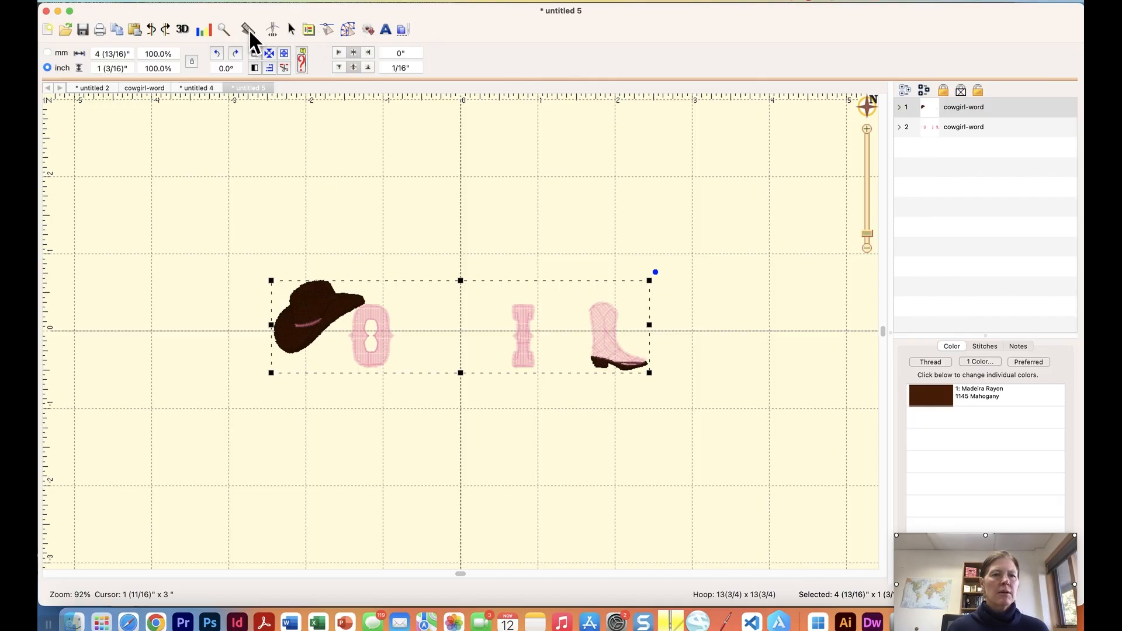
click(273, 31)
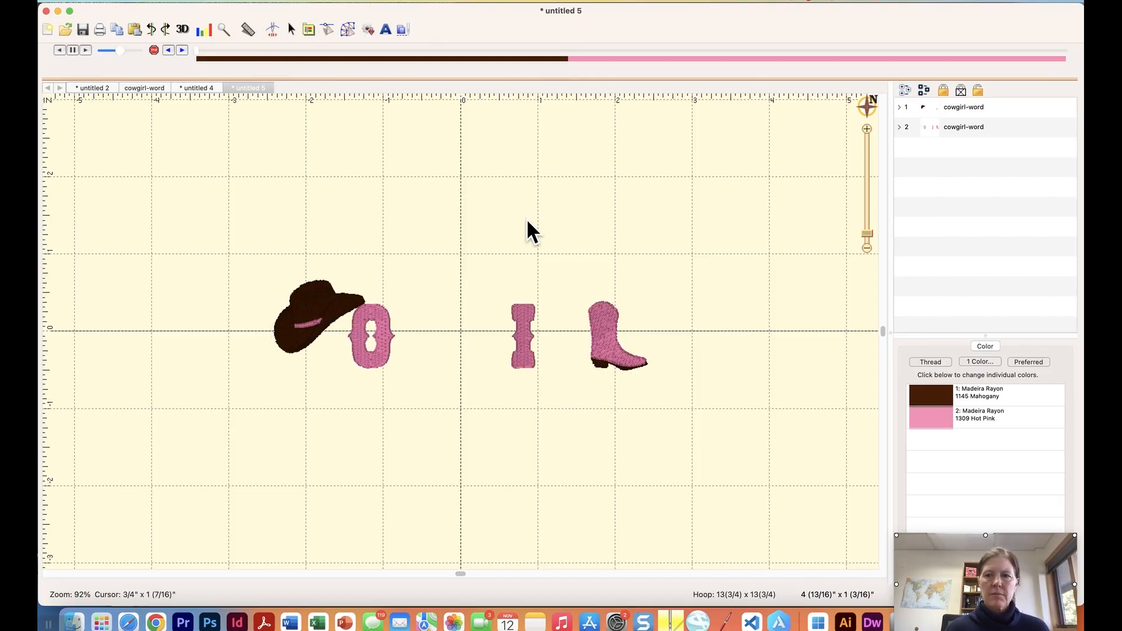
click(900, 106)
click(931, 128)
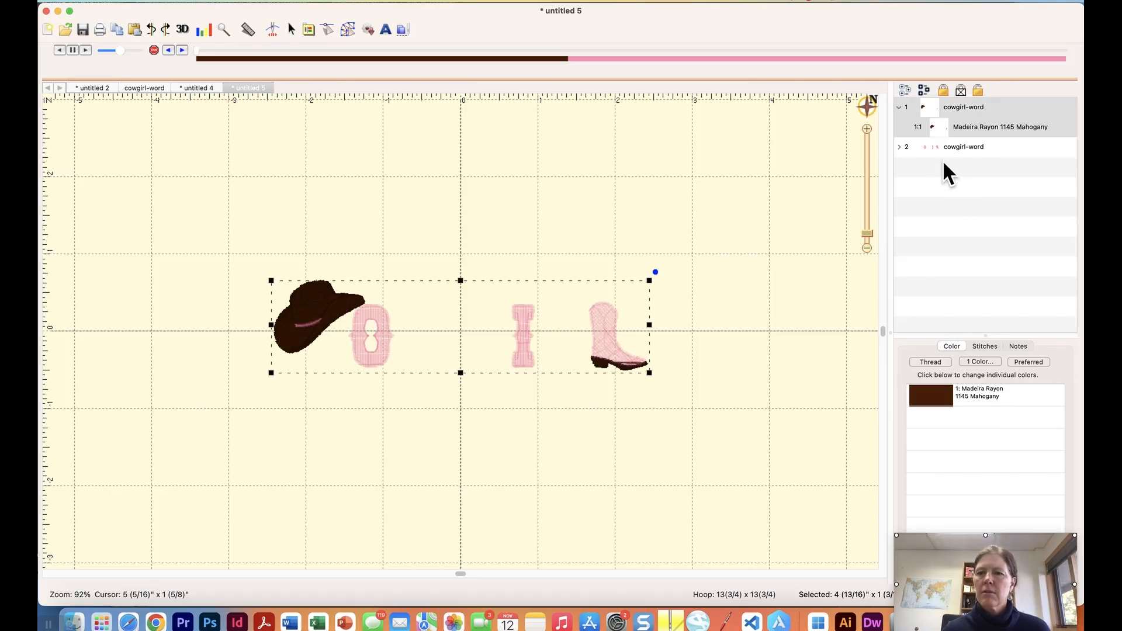
mouse_move(198, 50)
mouse_down()
mouse_move(267, 51)
mouse_move(244, 52)
mouse_up()
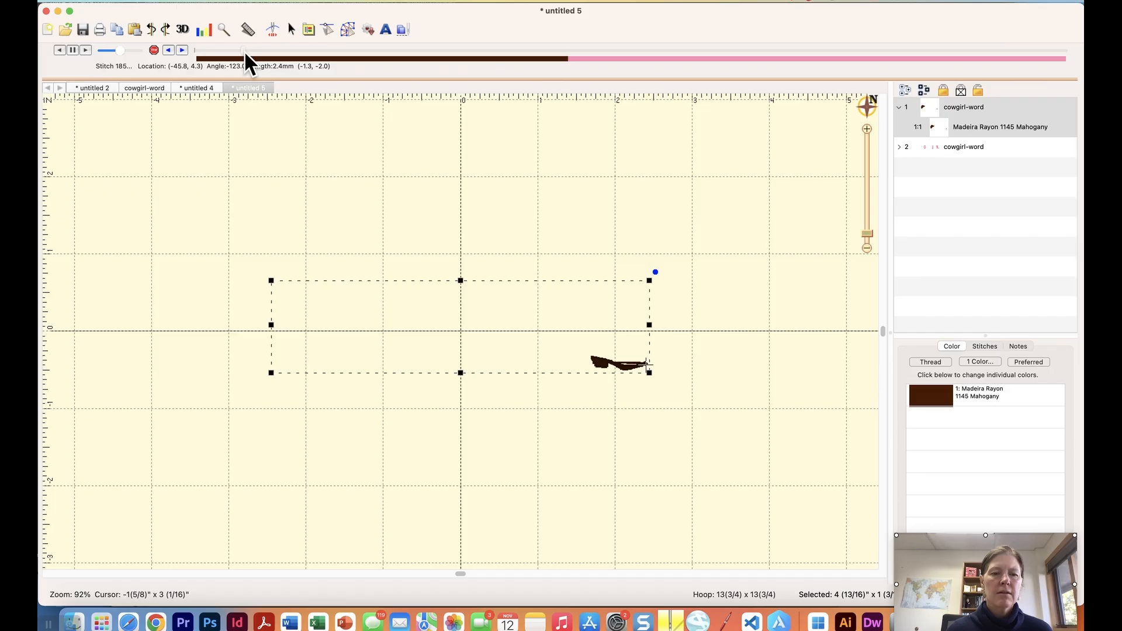
click(153, 49)
click(376, 237)
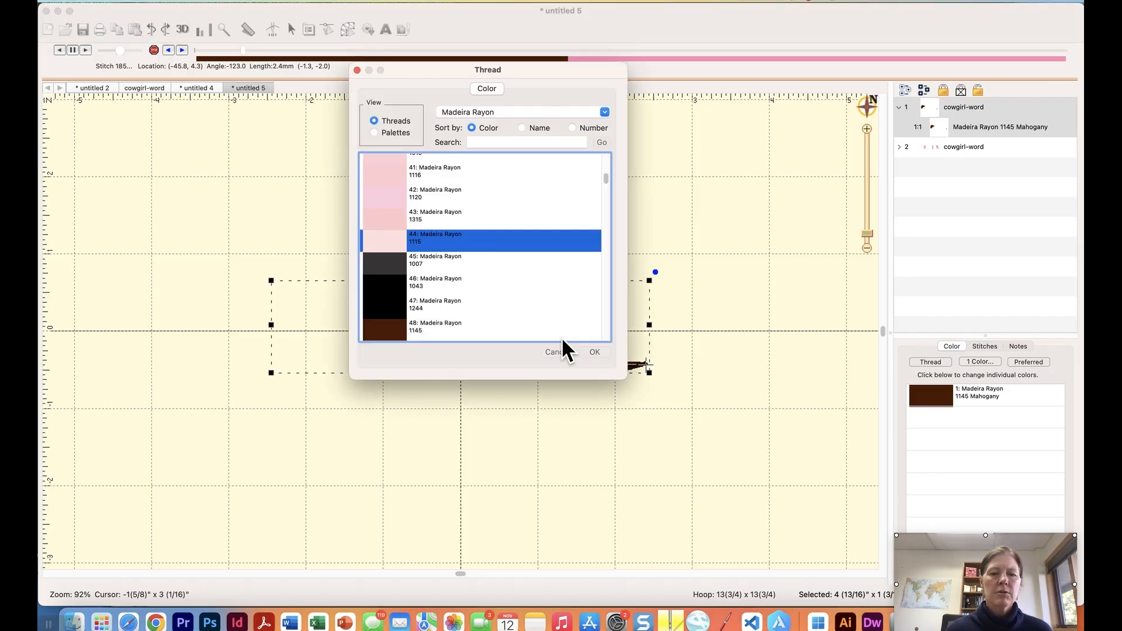
click(594, 353)
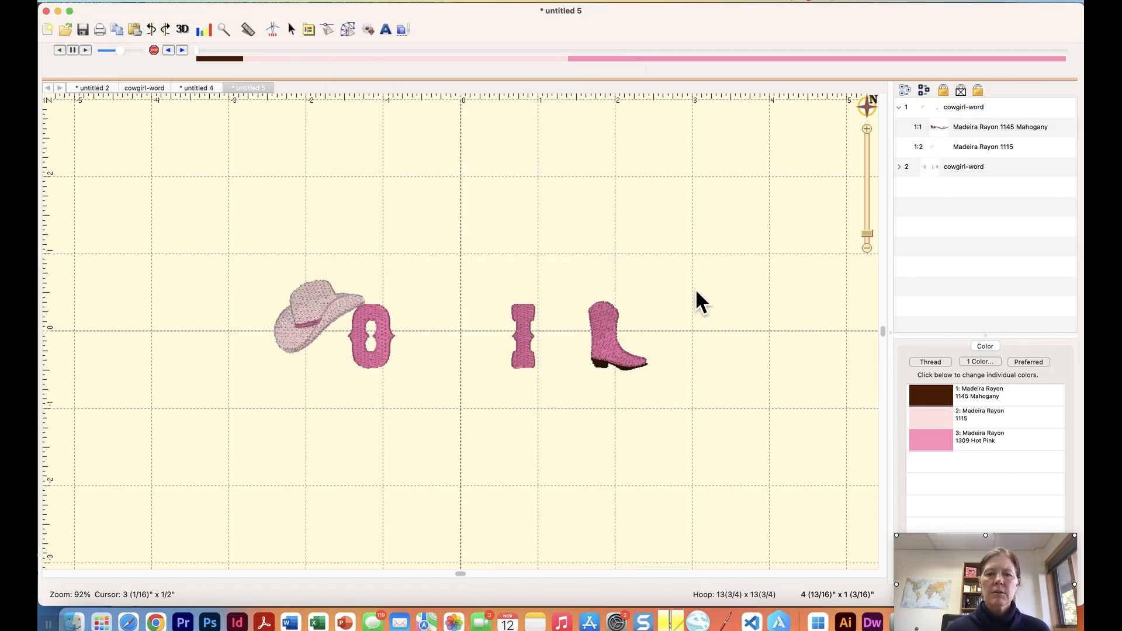
click(952, 125)
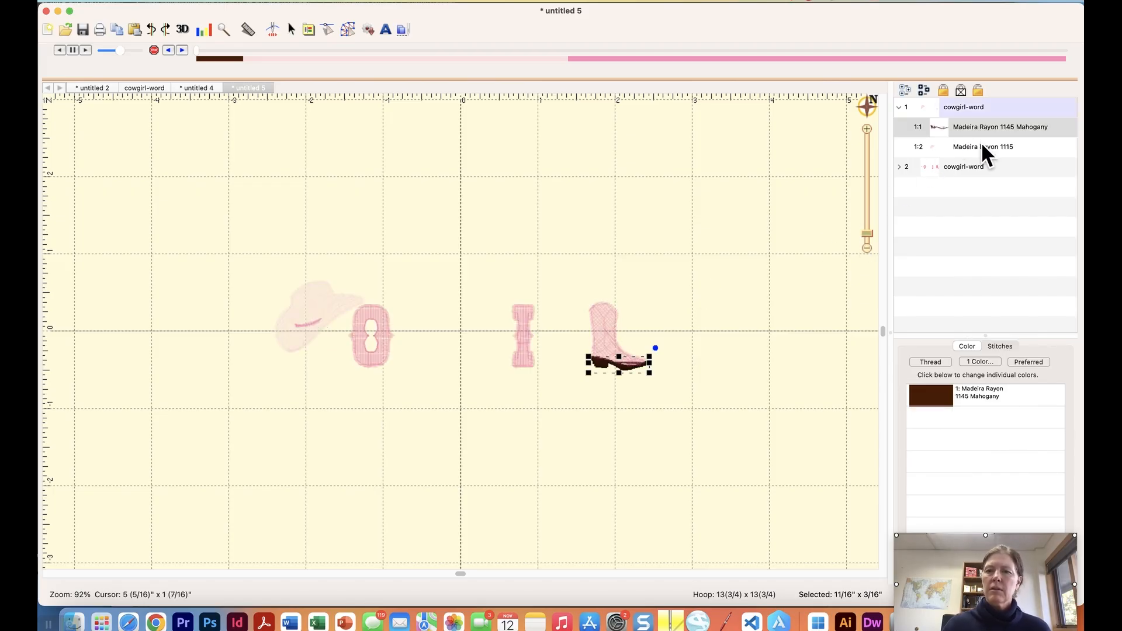
key(Delete)
Split the Hot Pink segment at stitch 1325, right after the hatband, giving the remaining stitches thread Madeira Rayon 1147.
click(935, 146)
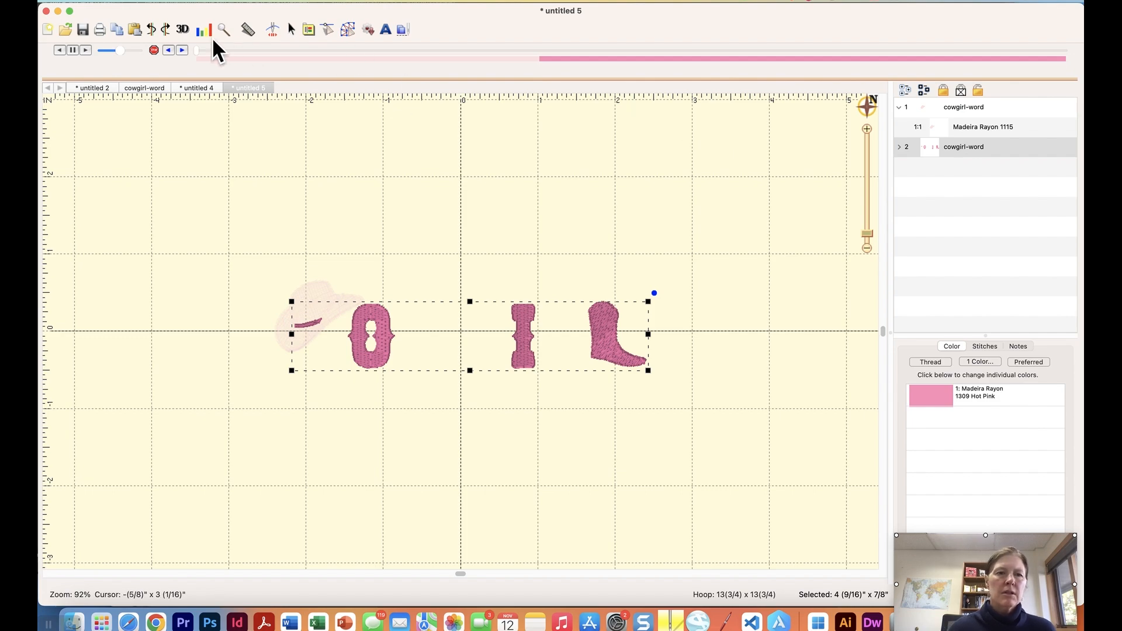
mouse_move(264, 47)
mouse_down()
mouse_move(580, 47)
mouse_move(561, 50)
mouse_up()
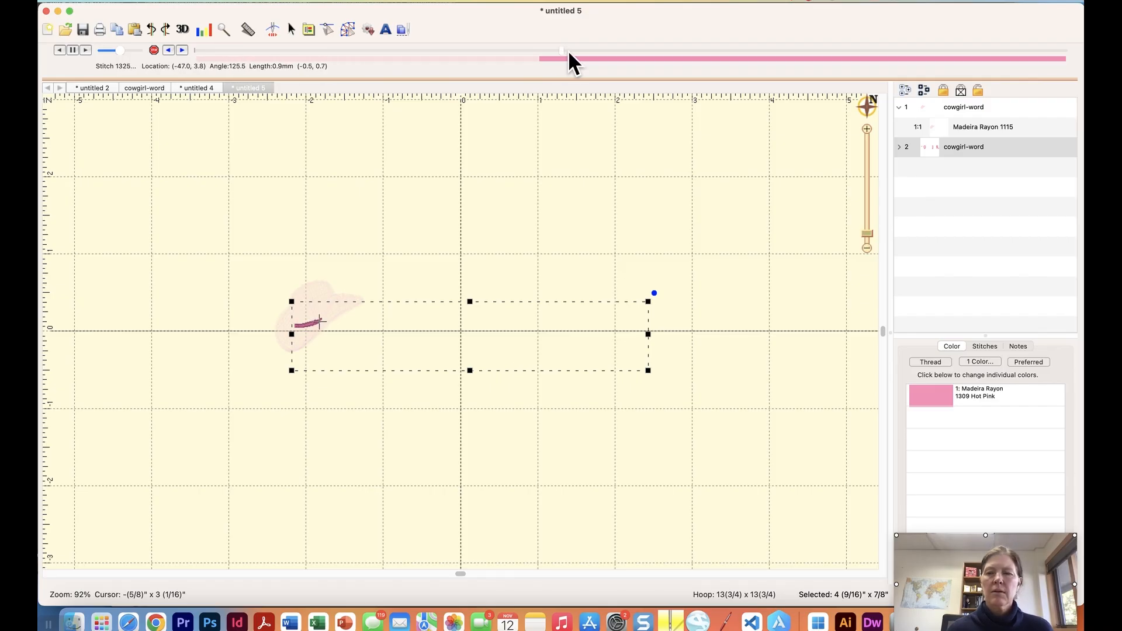
click(153, 51)
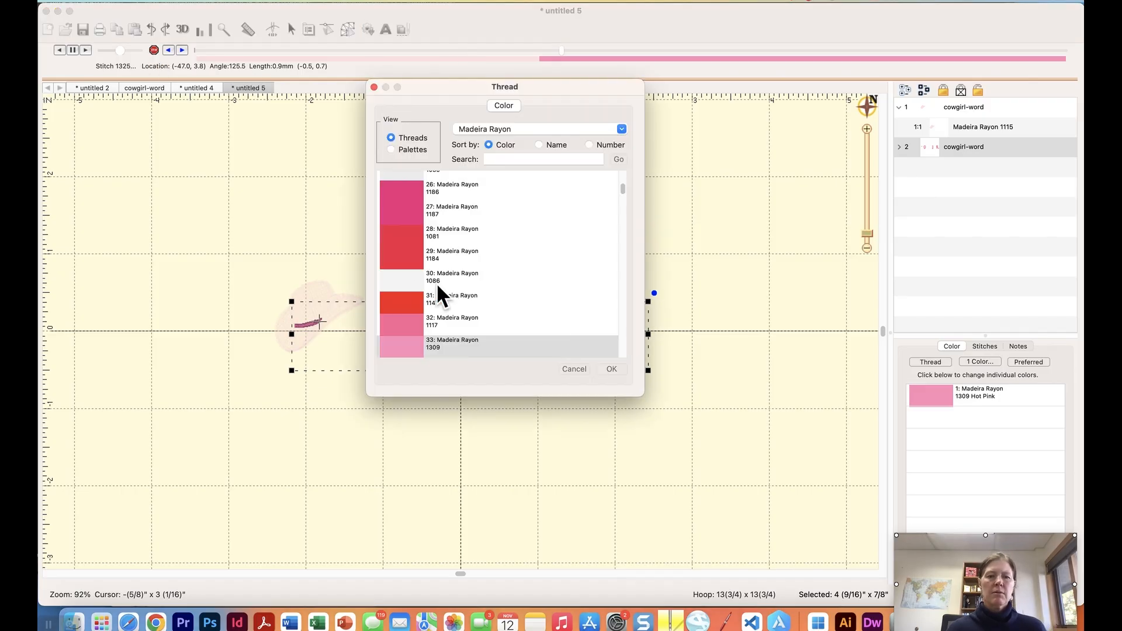
click(404, 302)
click(609, 366)
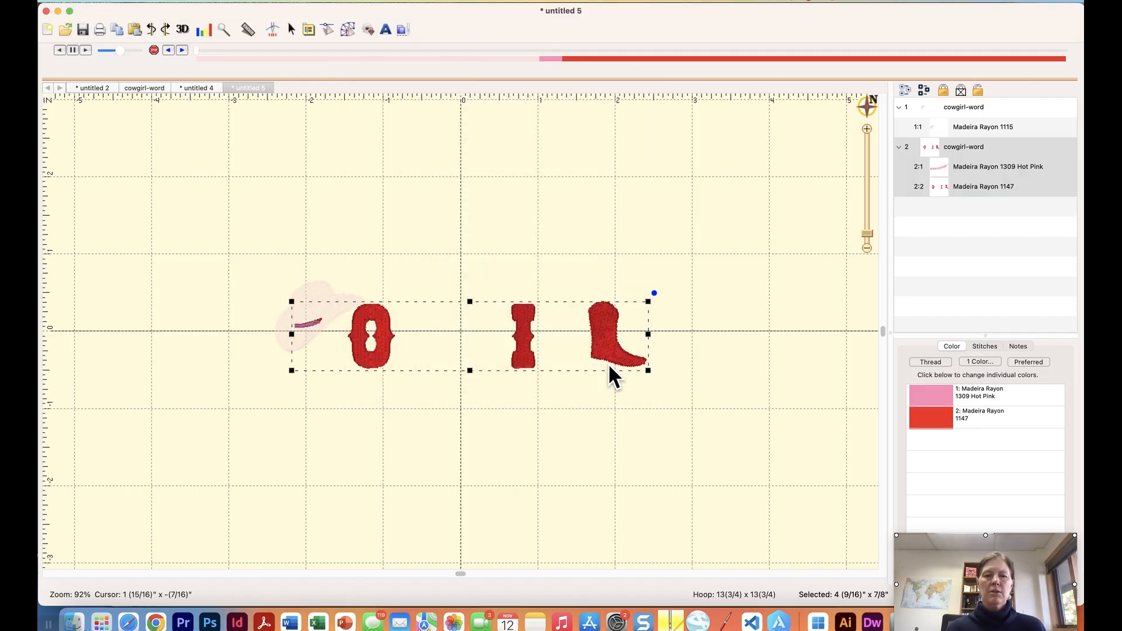
Delete the Madeira Rayon 1147 segment containing the O, the I and the boot.
click(937, 186)
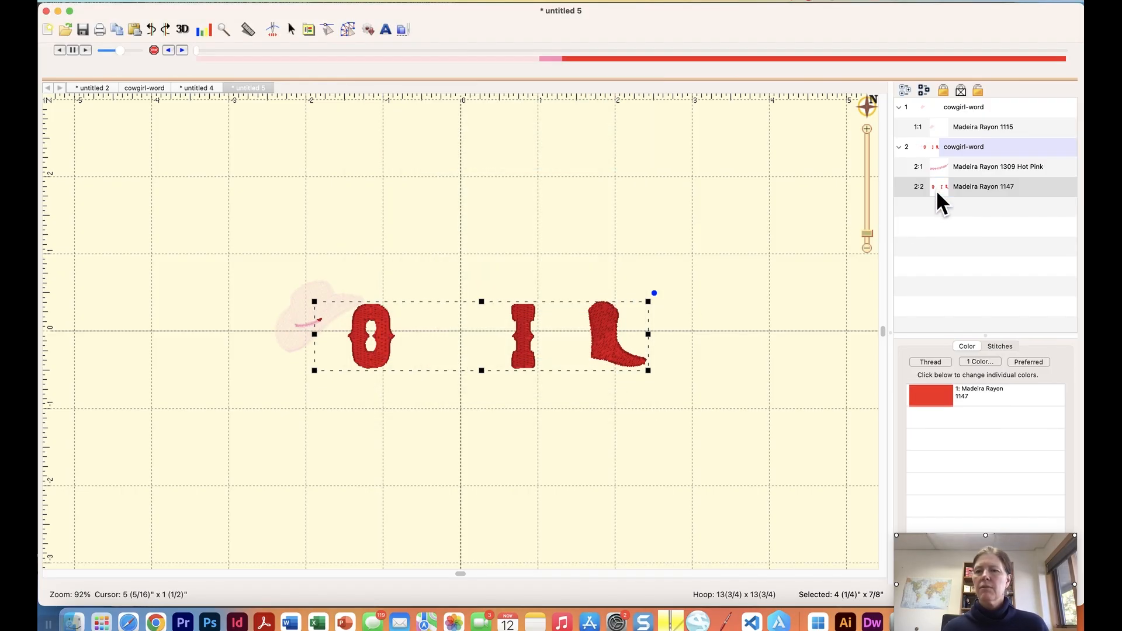
right_click(936, 188)
click(950, 304)
click(939, 181)
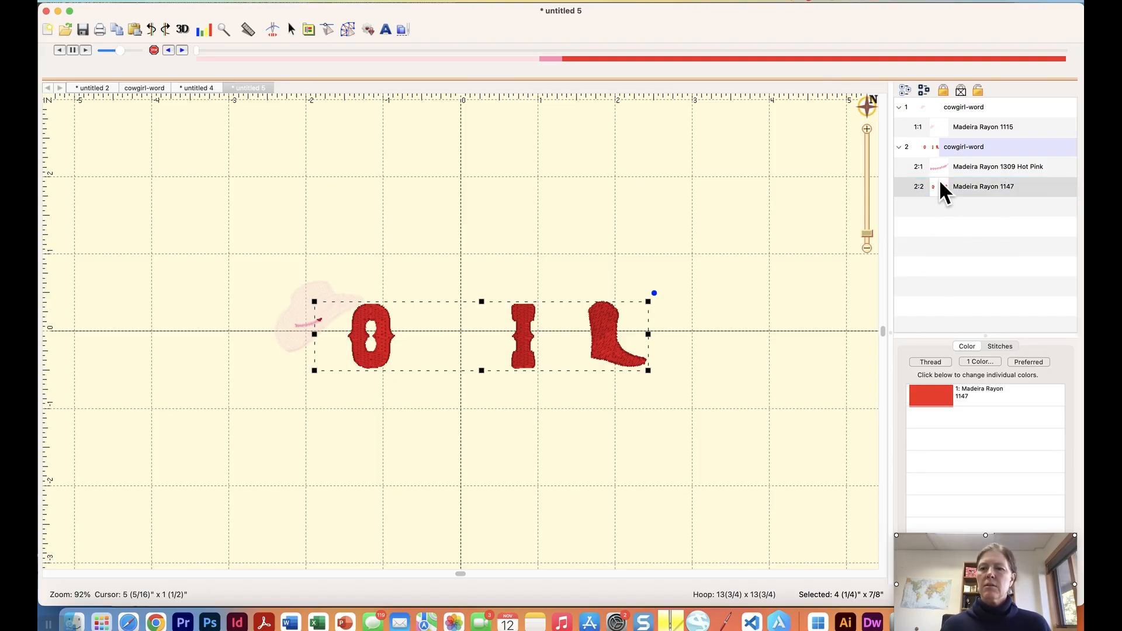
key(Delete)
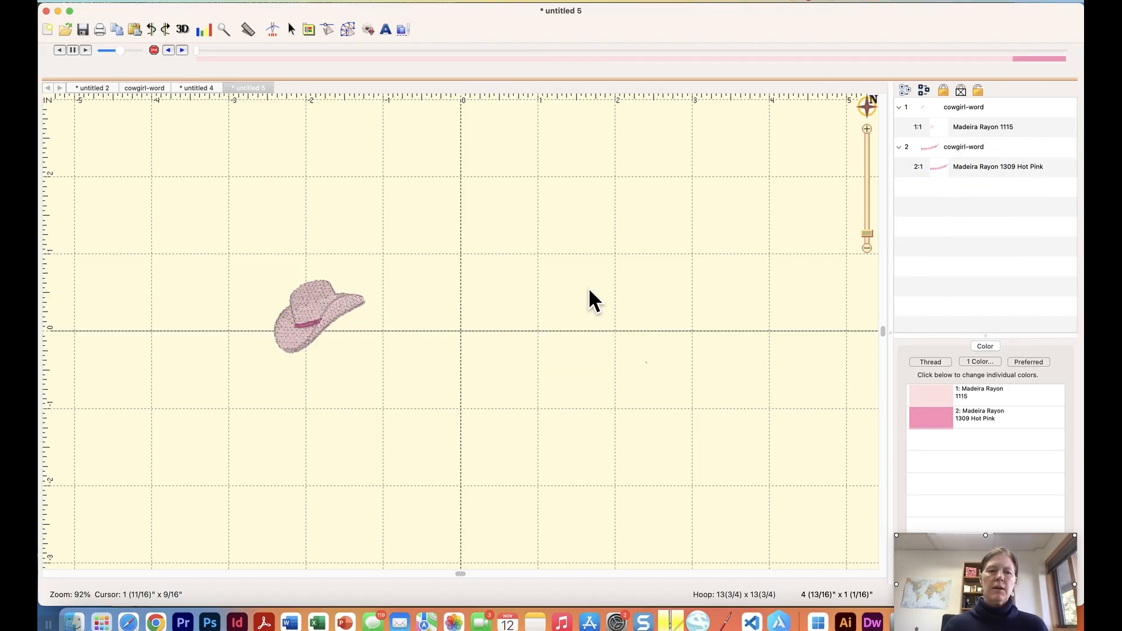
Split the hat's 1115 segment at stitch 1244 with thread Madeira Rayon 1230, and delete the split-off end segment.
key(super+a)
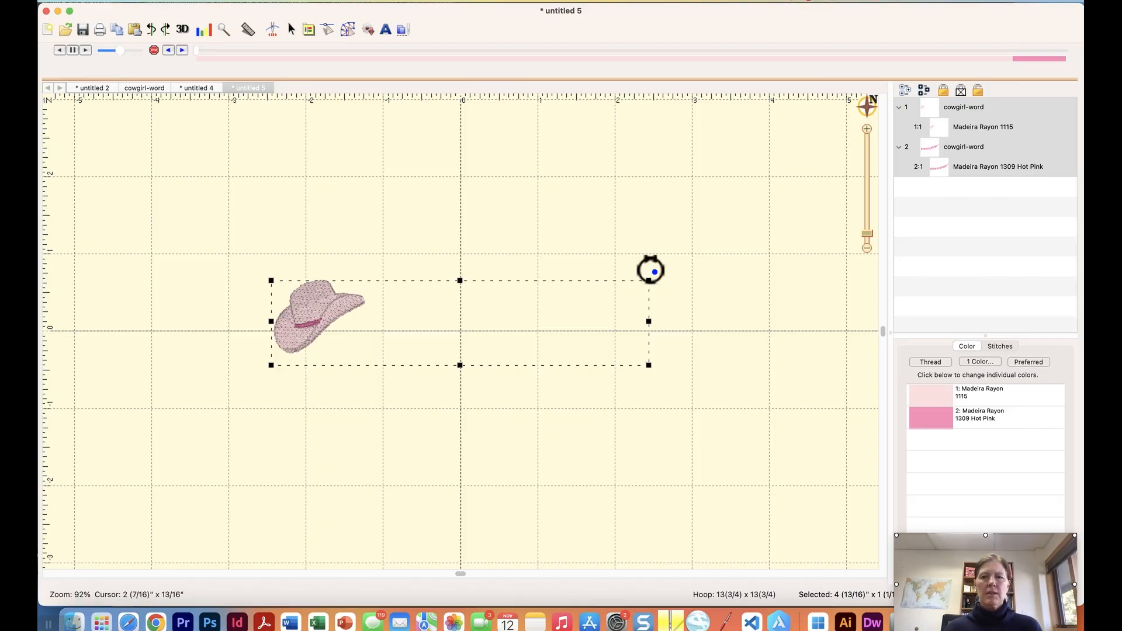
click(796, 237)
click(925, 151)
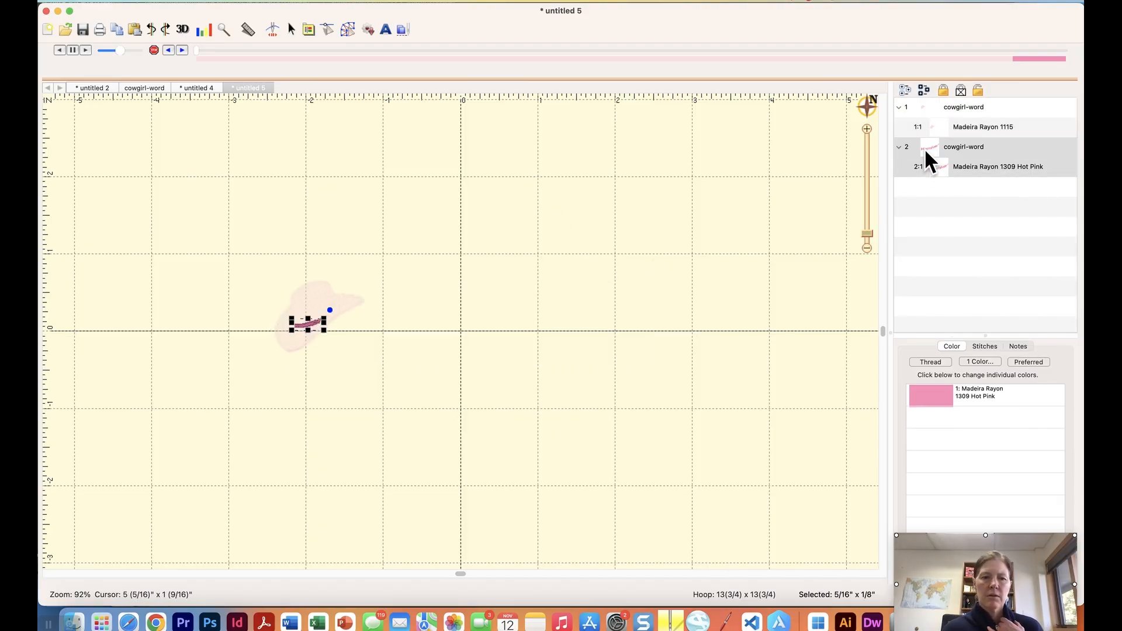
click(925, 126)
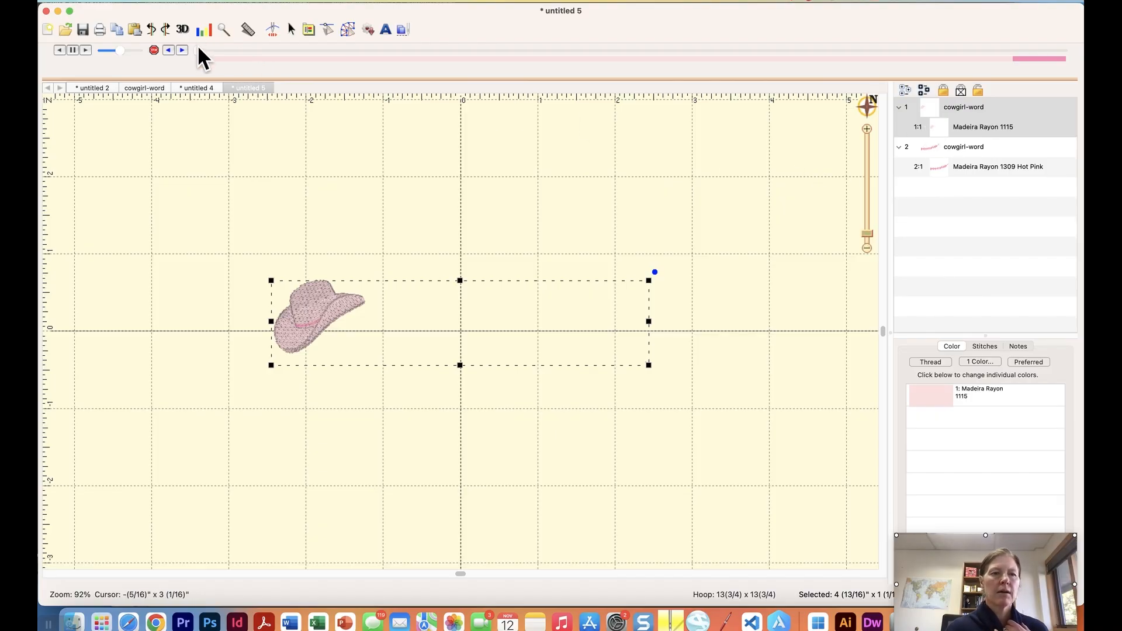
mouse_move(197, 45)
mouse_down()
mouse_move(746, 63)
mouse_move(1075, 39)
mouse_up()
mouse_move(1008, 49)
mouse_down()
mouse_move(985, 50)
mouse_move(1013, 49)
mouse_up()
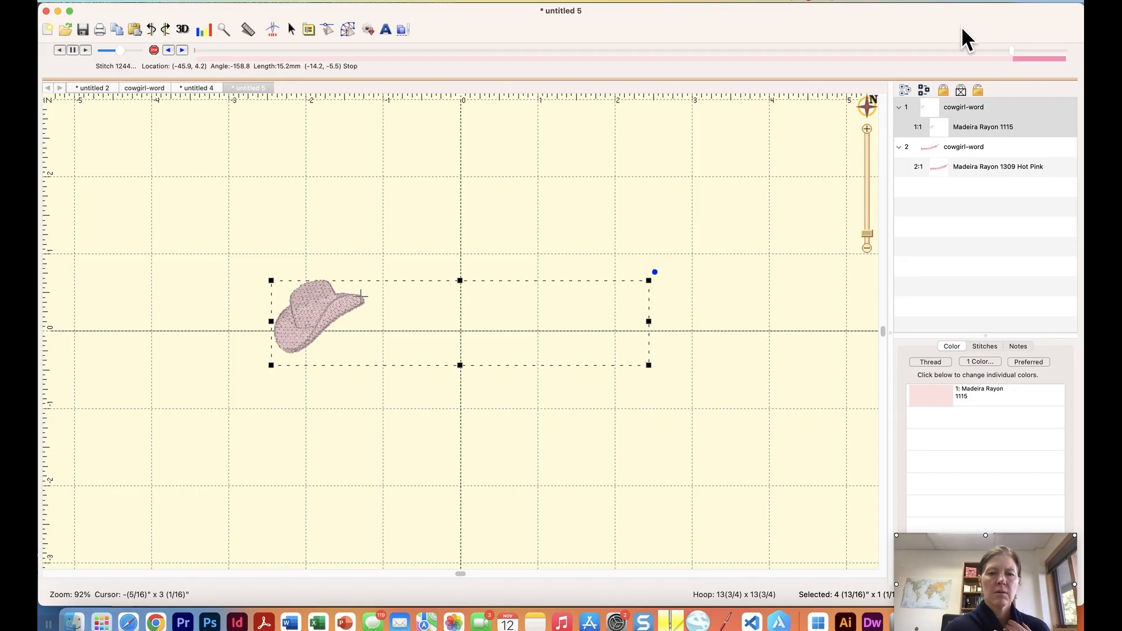
click(155, 47)
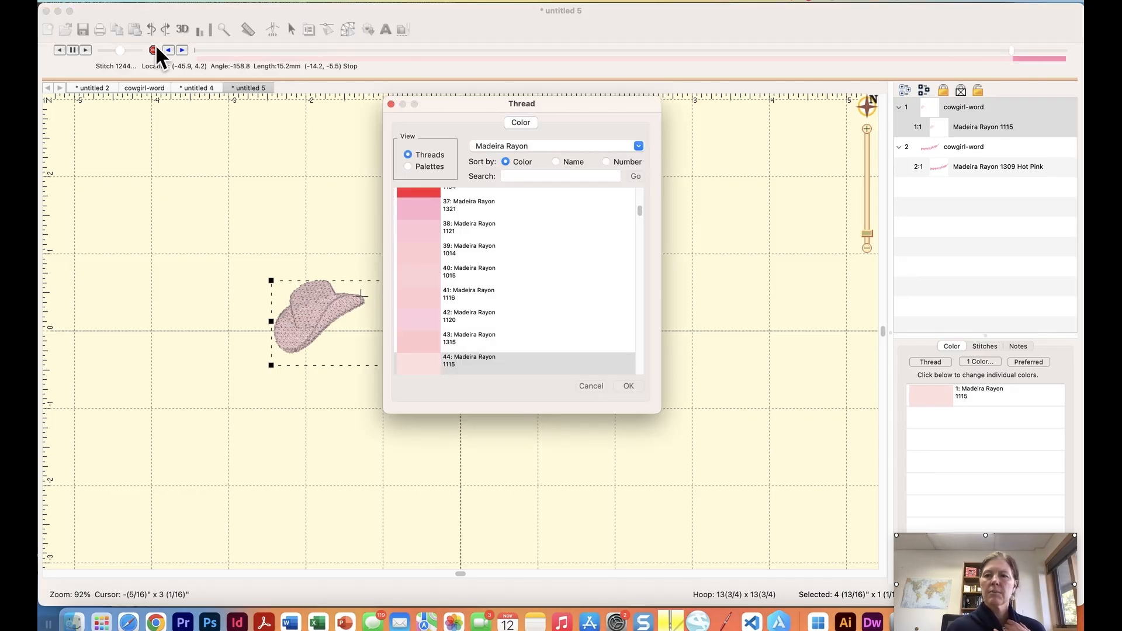
scroll(430, 328, down, 5)
click(456, 289)
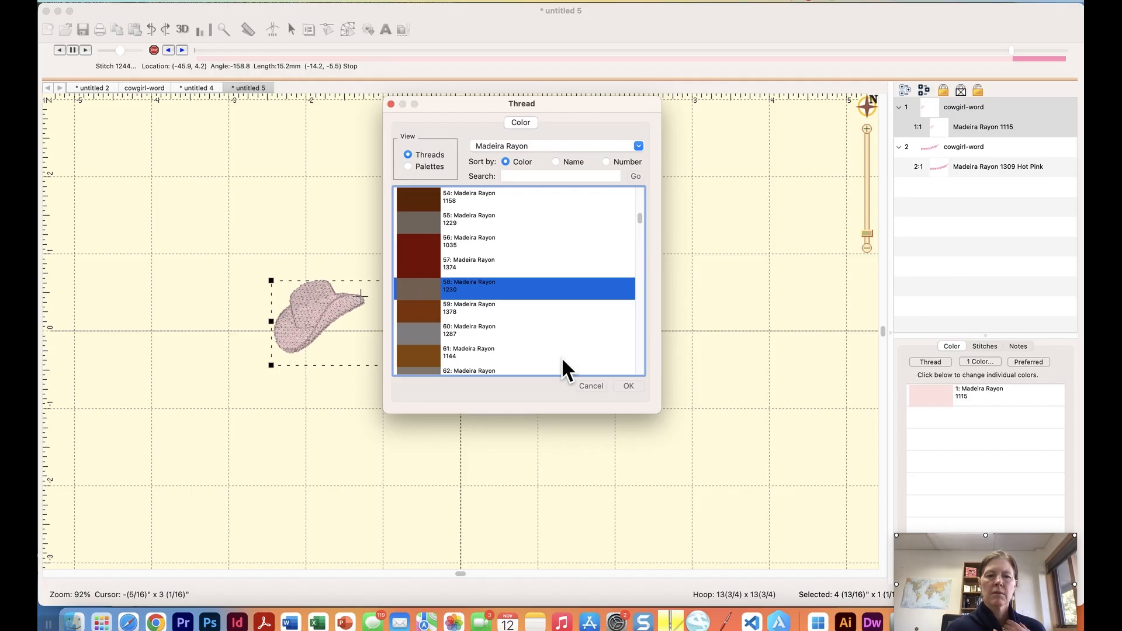
click(631, 385)
click(938, 147)
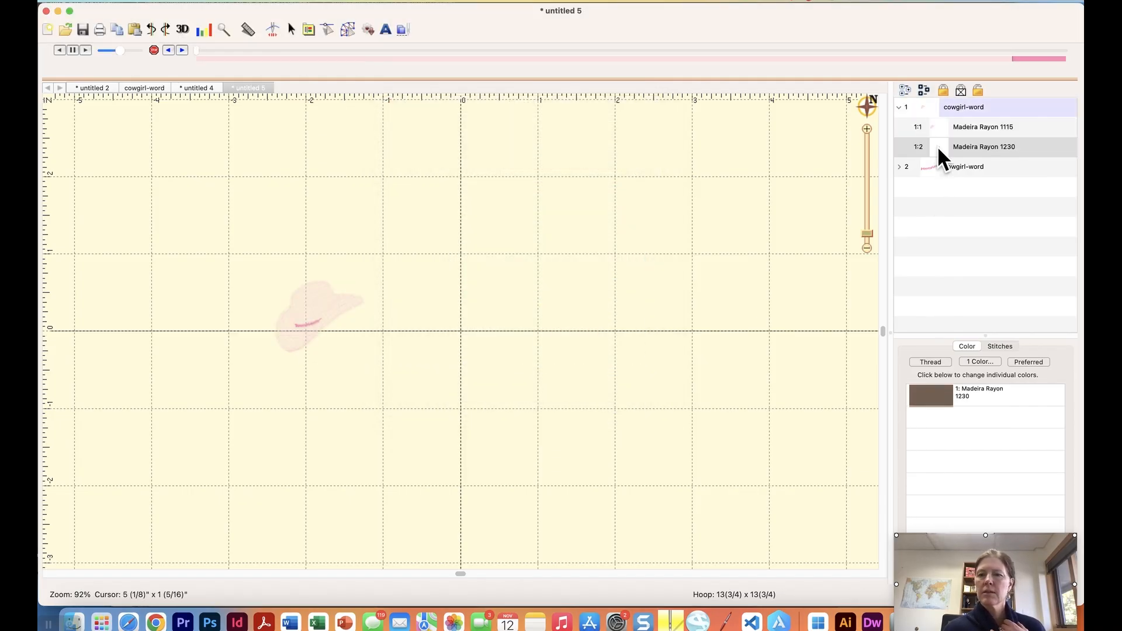
key(Delete)
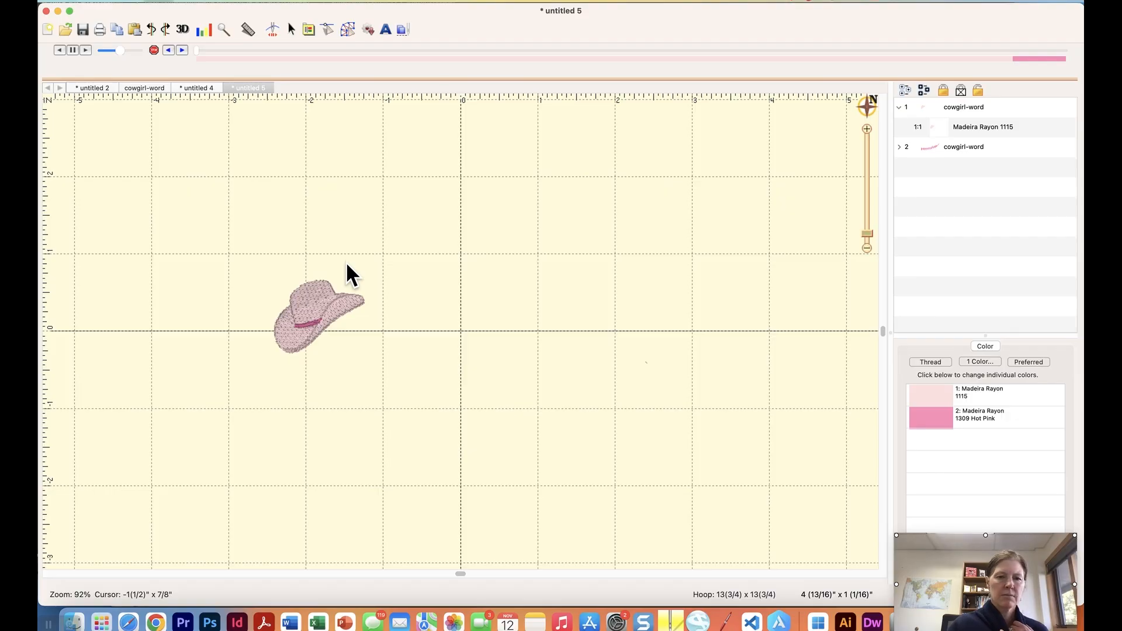
Examine the selection extents and stitch order of the hatband and hat segments to locate the stray stitches.
key(super+a)
click(559, 193)
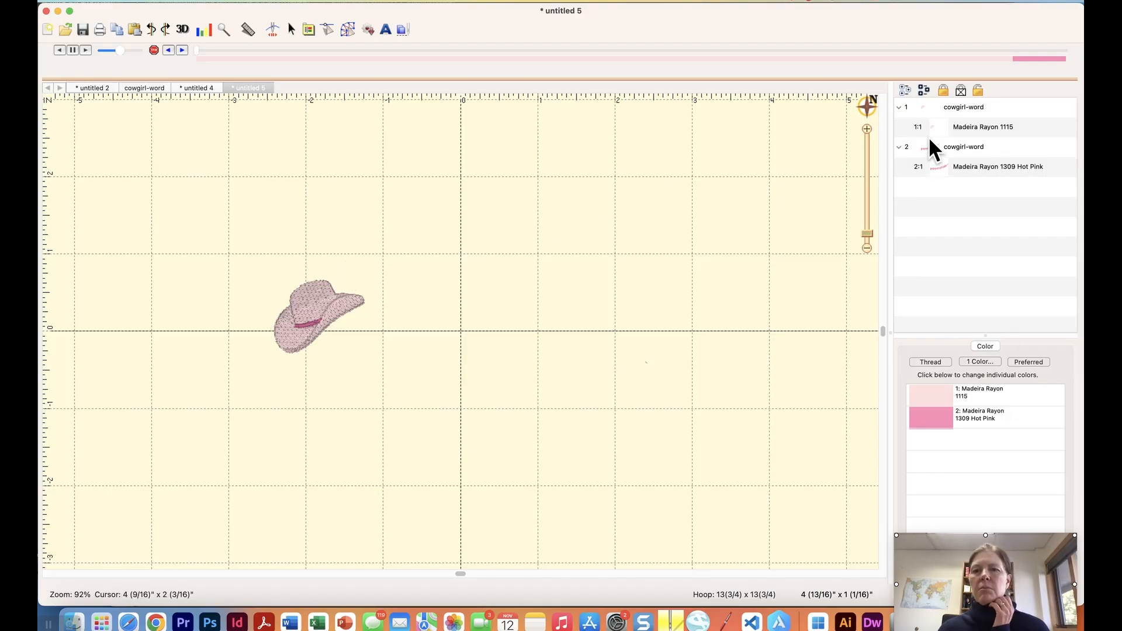
click(932, 142)
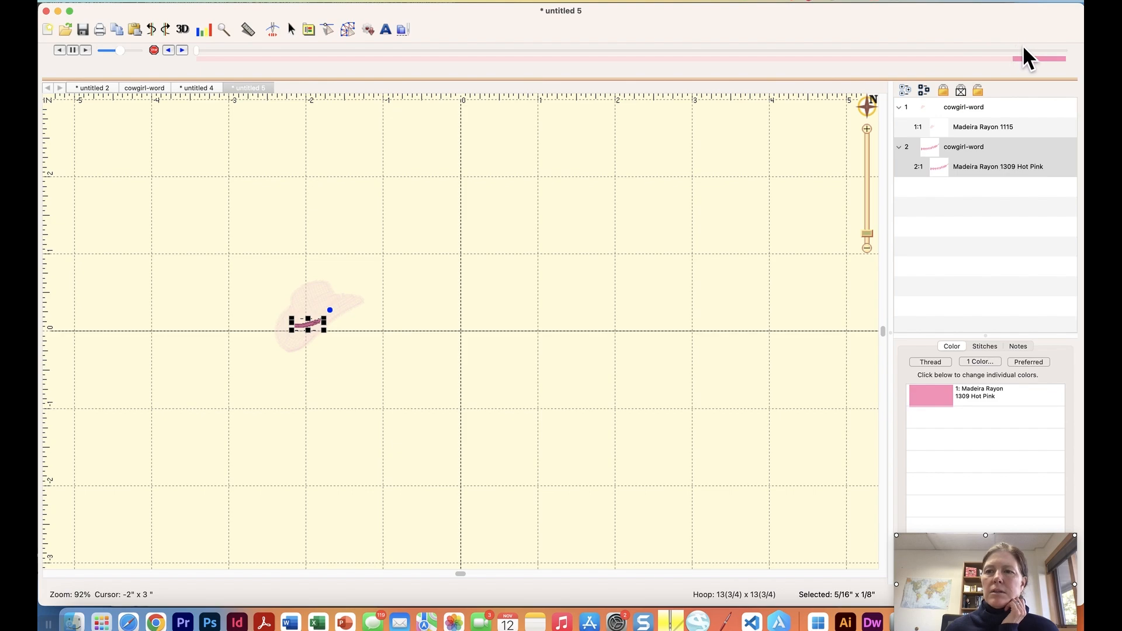
drag(199, 49, 295, 48)
drag(367, 48, 1081, 59)
click(960, 215)
click(924, 111)
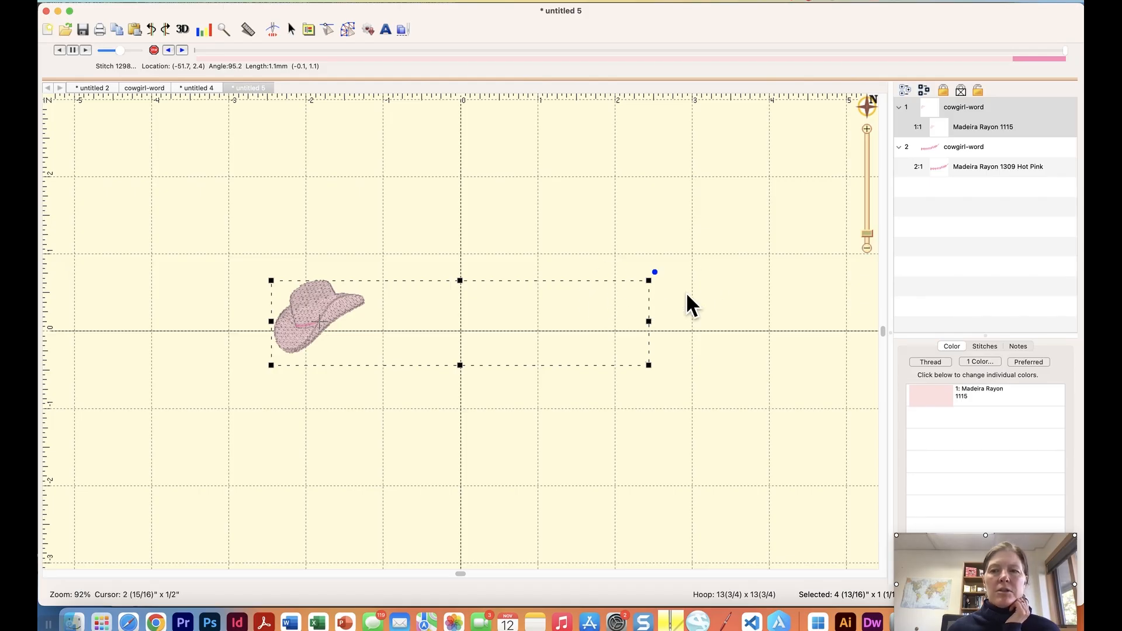
Split the hat's 1115 segment just after its first few stitches with thread Madeira Rayon 1158, and delete the leftover 1115 segment.
drag(1066, 51, 160, 50)
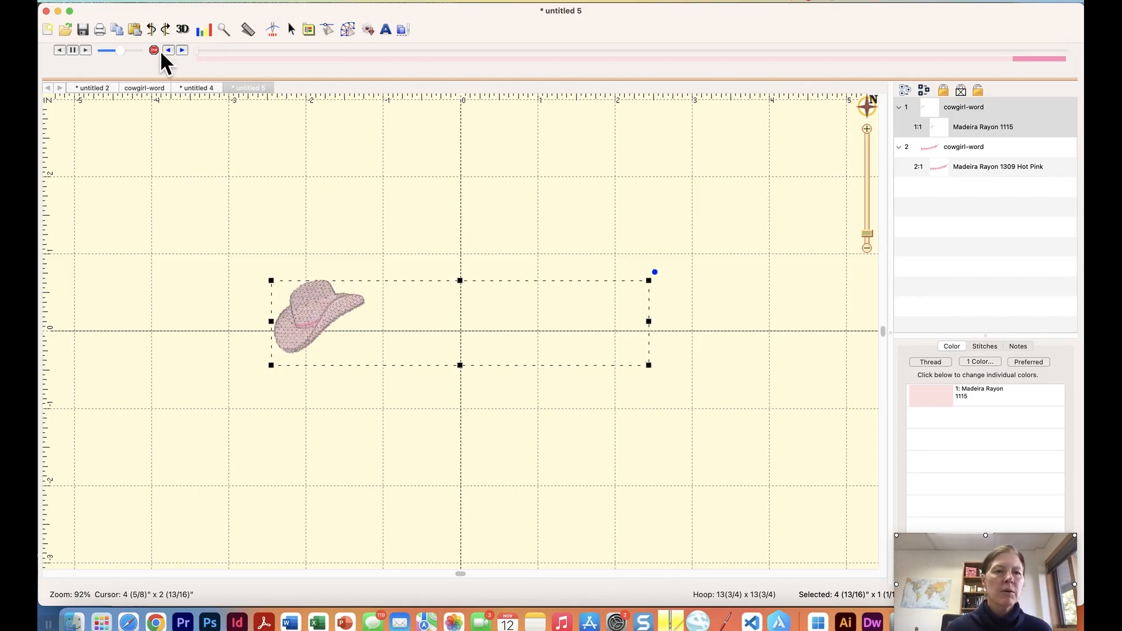
click(197, 50)
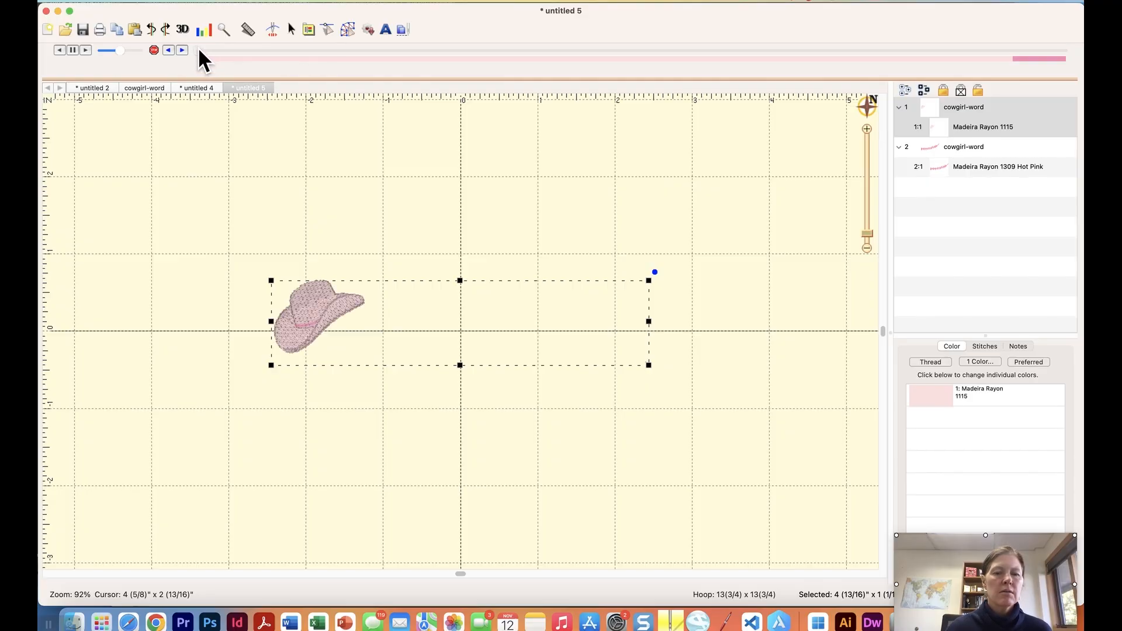
click(199, 49)
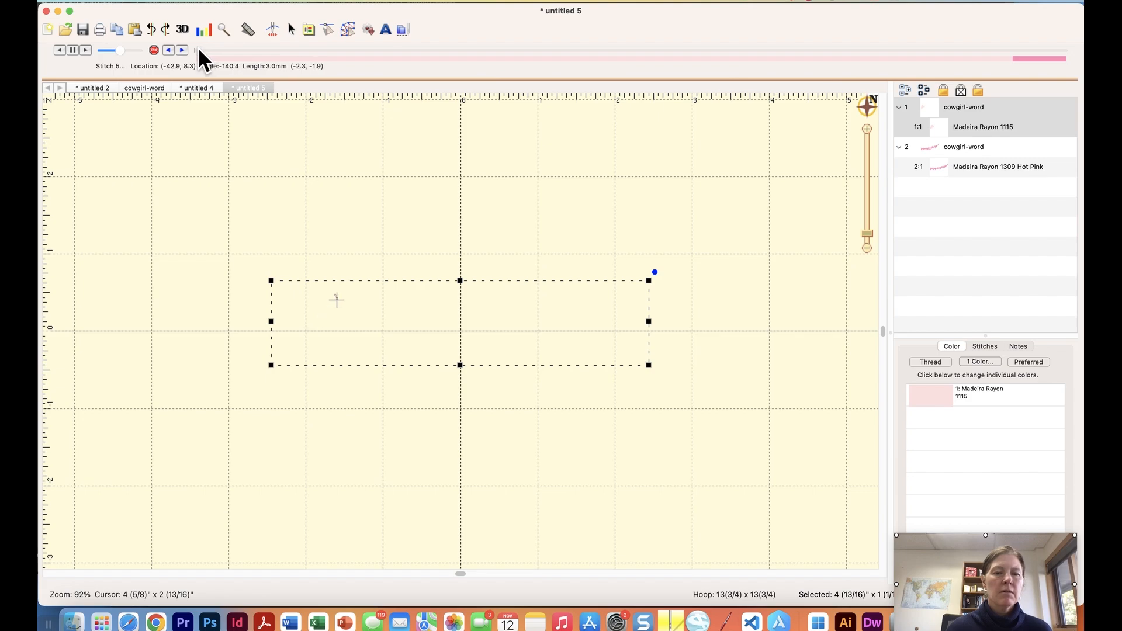
click(153, 49)
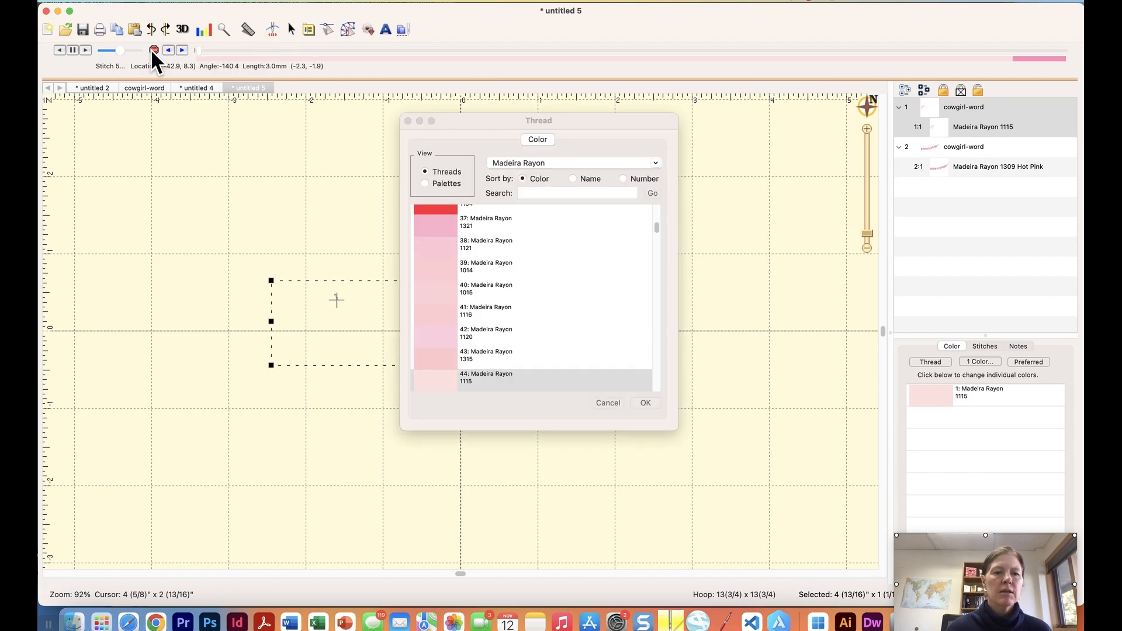
scroll(478, 305, down, 5)
click(446, 325)
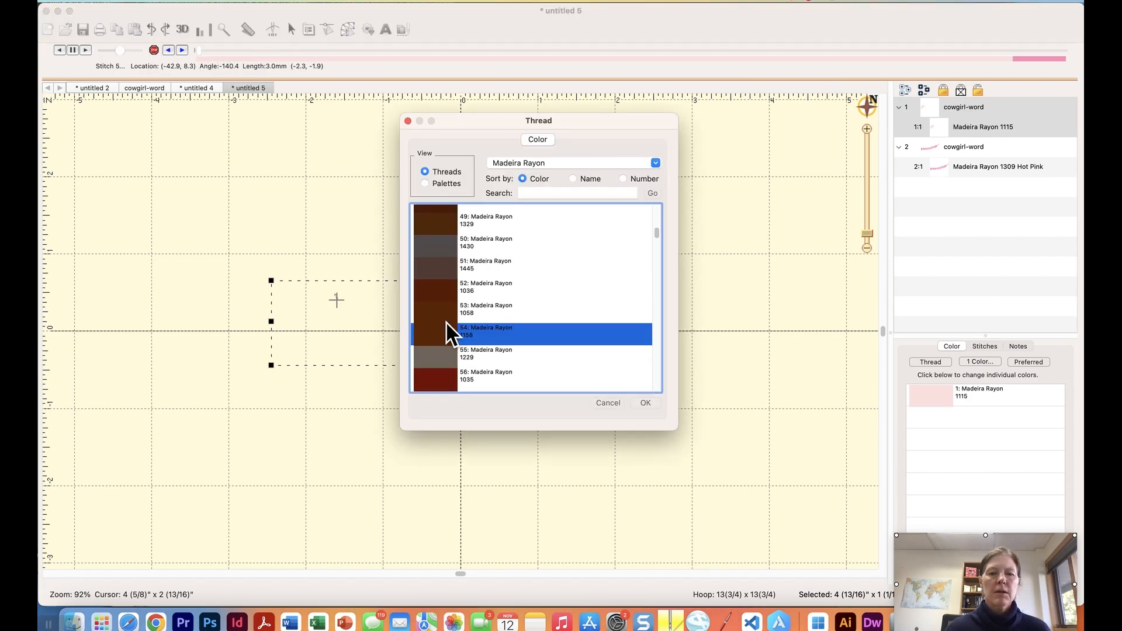
click(643, 404)
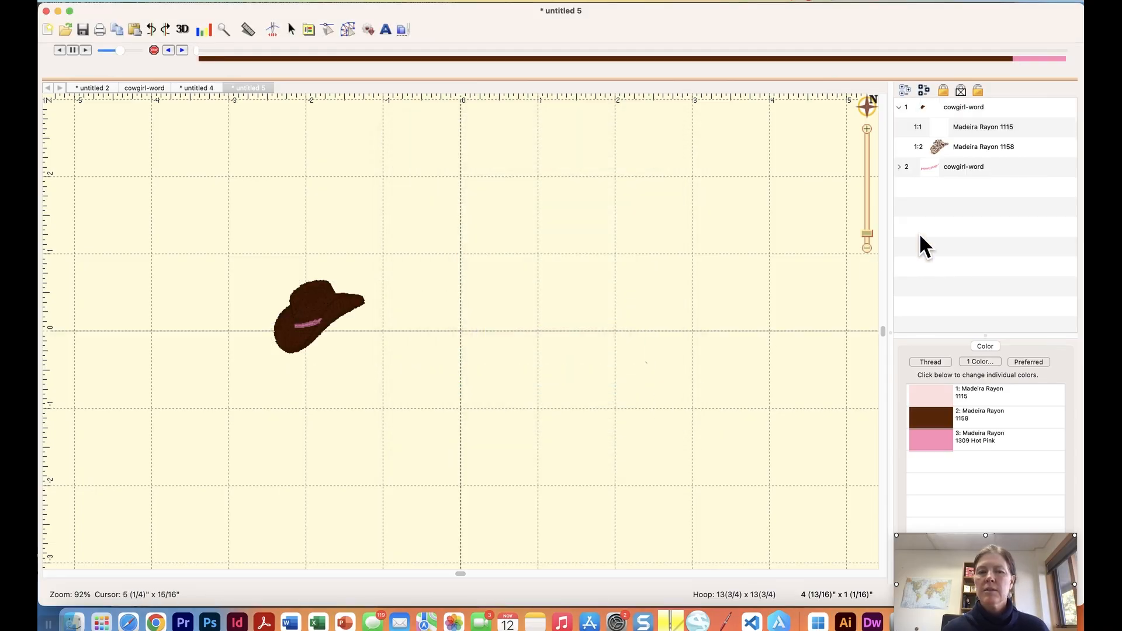
click(940, 126)
key(Delete)
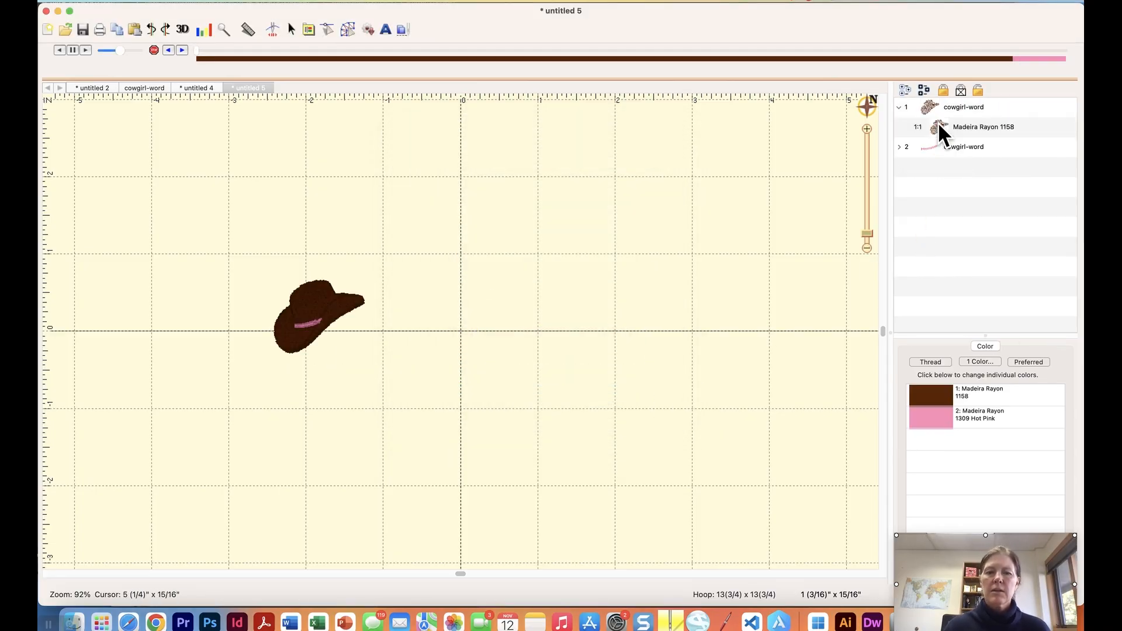
Copy the complete hat with its hatband and paste it into the untitled 4 ring design.
click(940, 107)
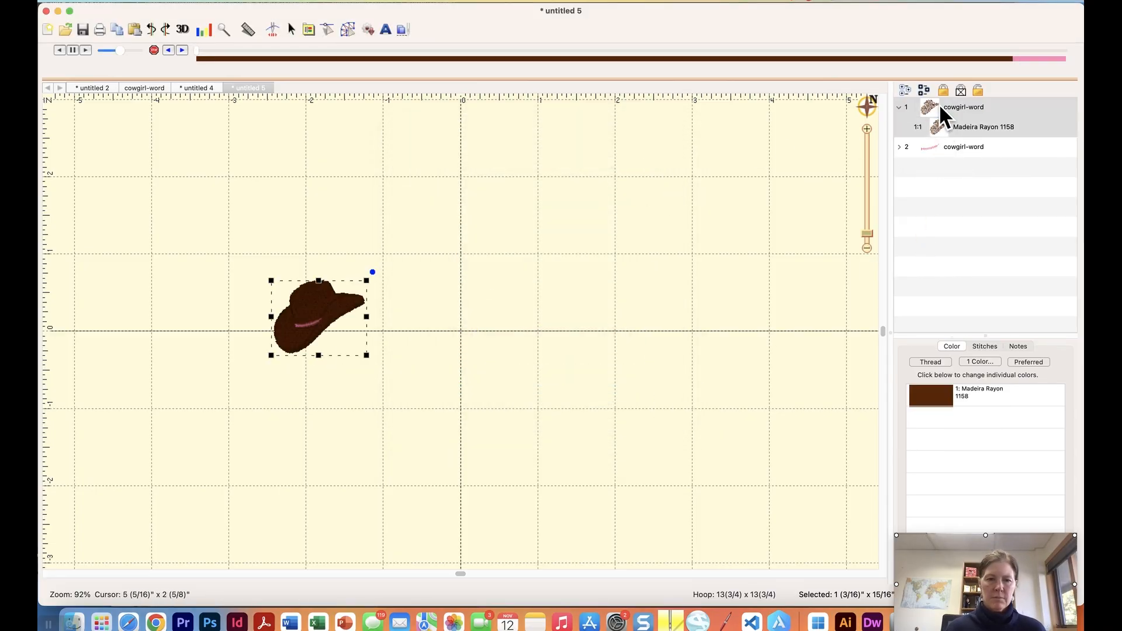
click(924, 148)
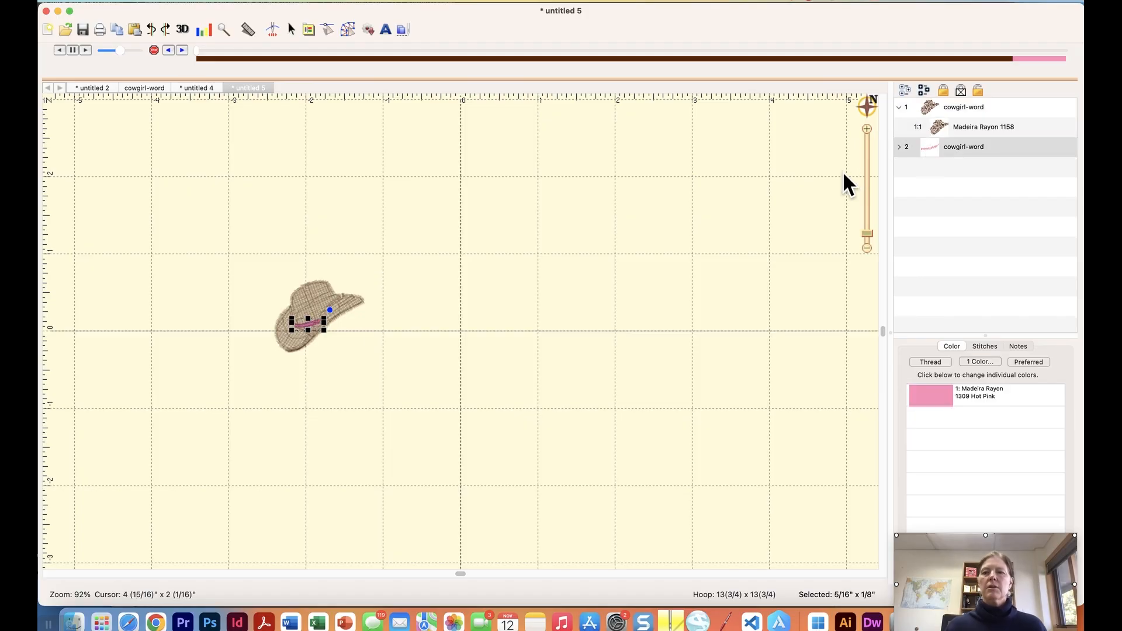
click(637, 170)
key(super+a)
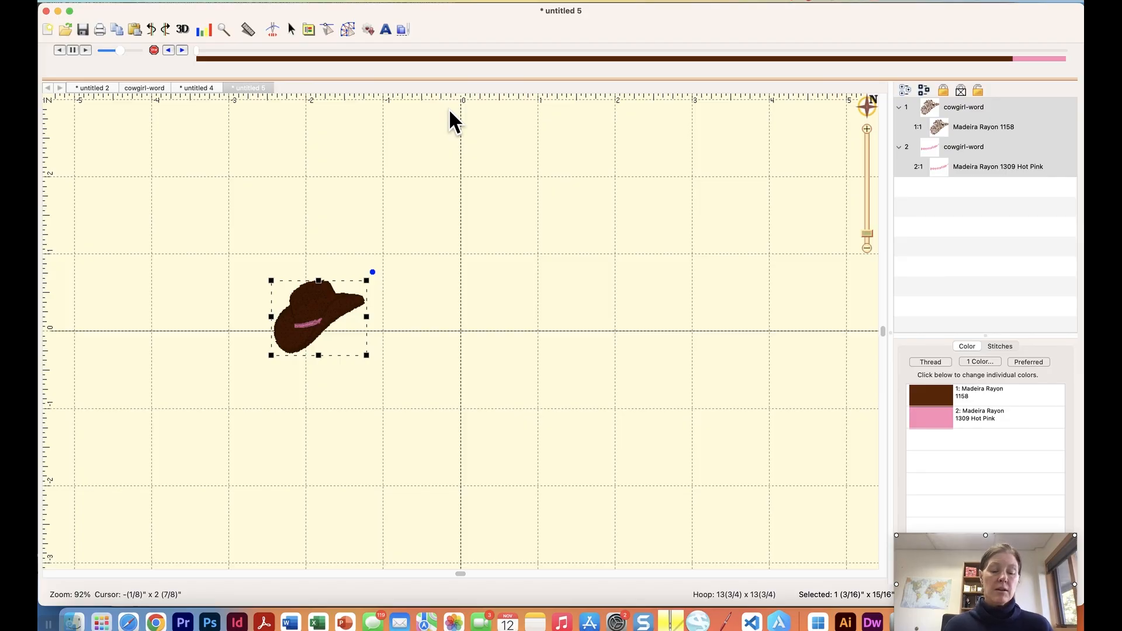
click(195, 87)
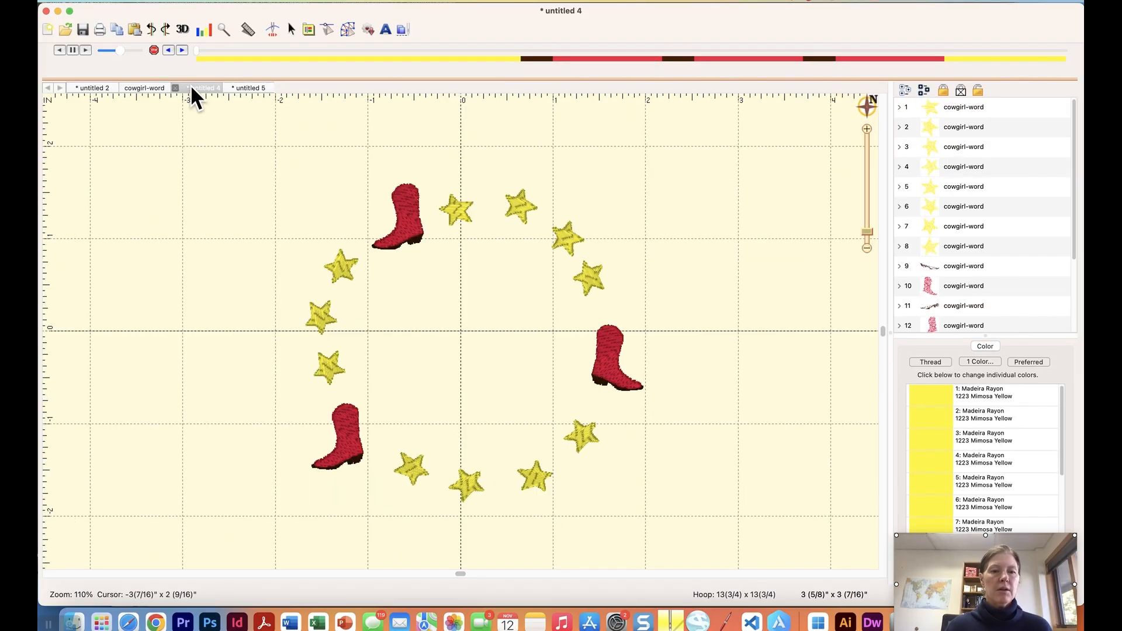
key(super+v)
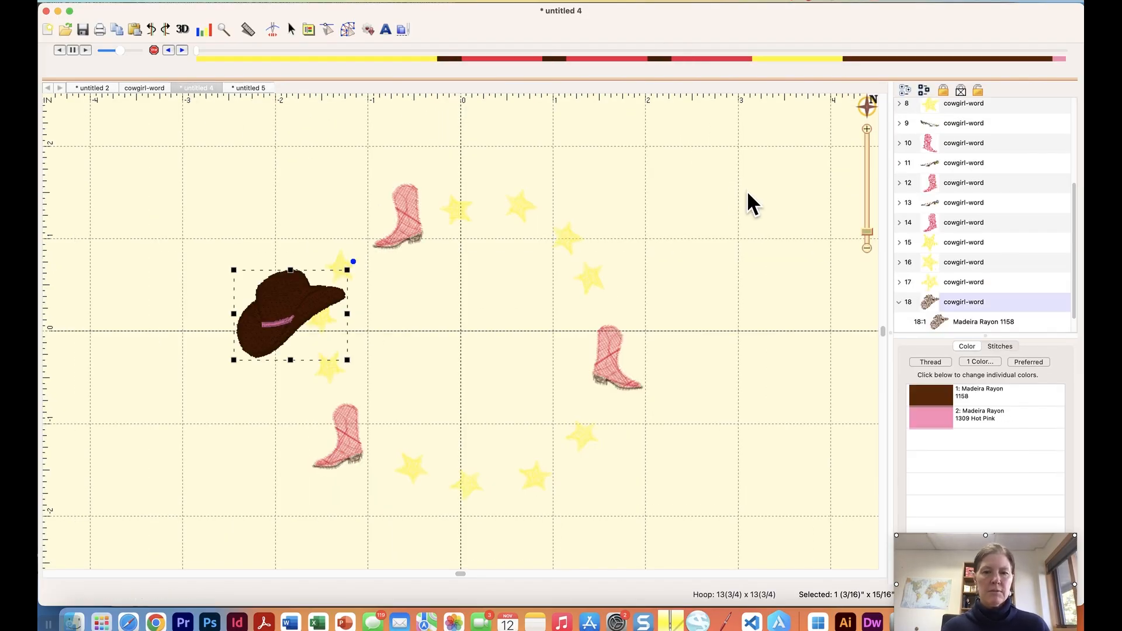
Shrink the pasted hat to about 13/16" x 5/8" and put it in place of the middle star on the ring's upper-right arc.
drag(272, 310, 565, 237)
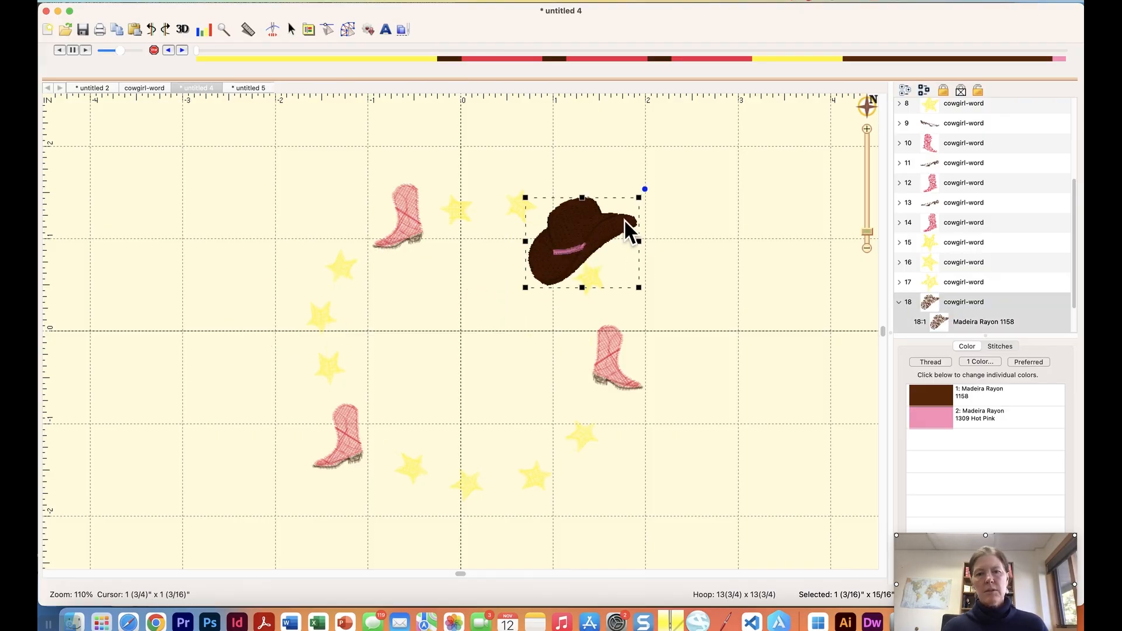
drag(638, 193, 690, 210)
click(568, 240)
key(Delete)
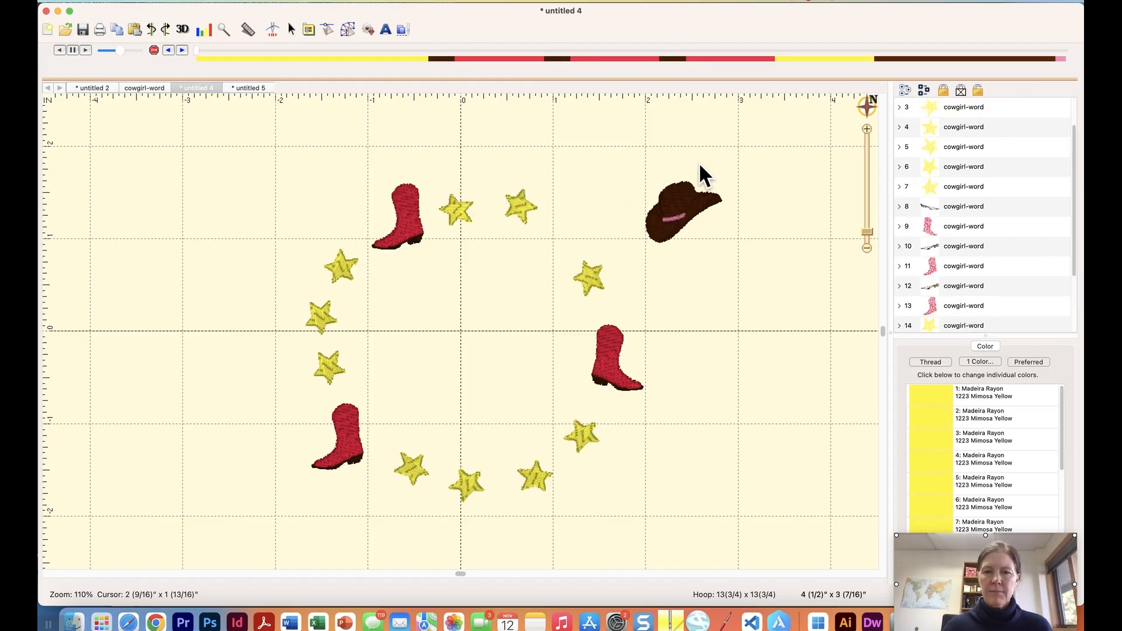
drag(622, 156, 762, 271)
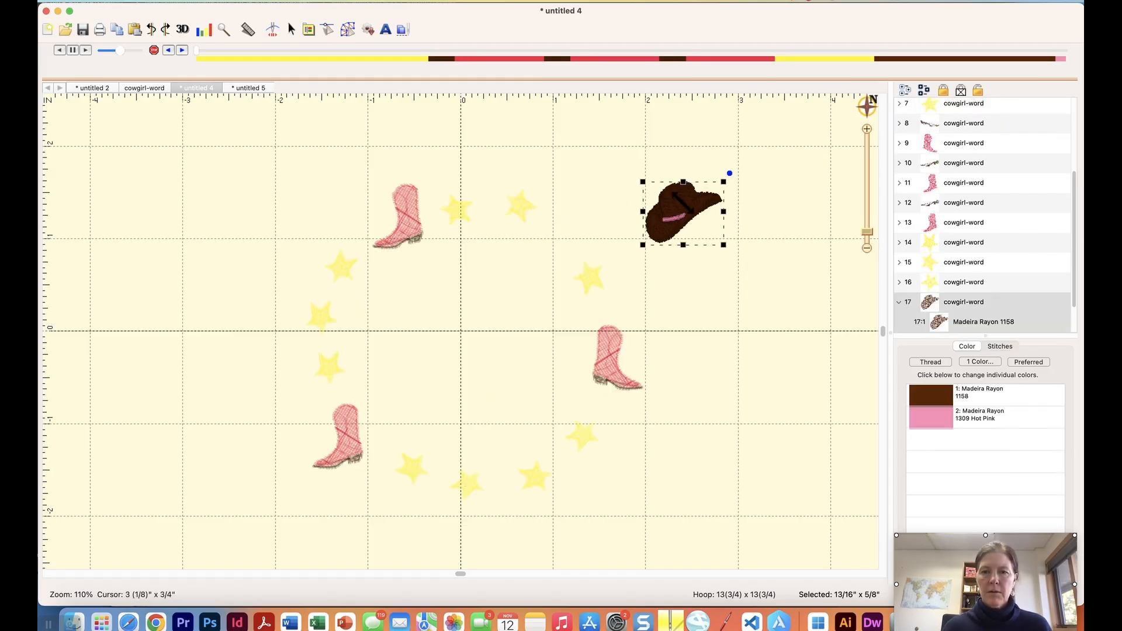
drag(691, 211, 573, 229)
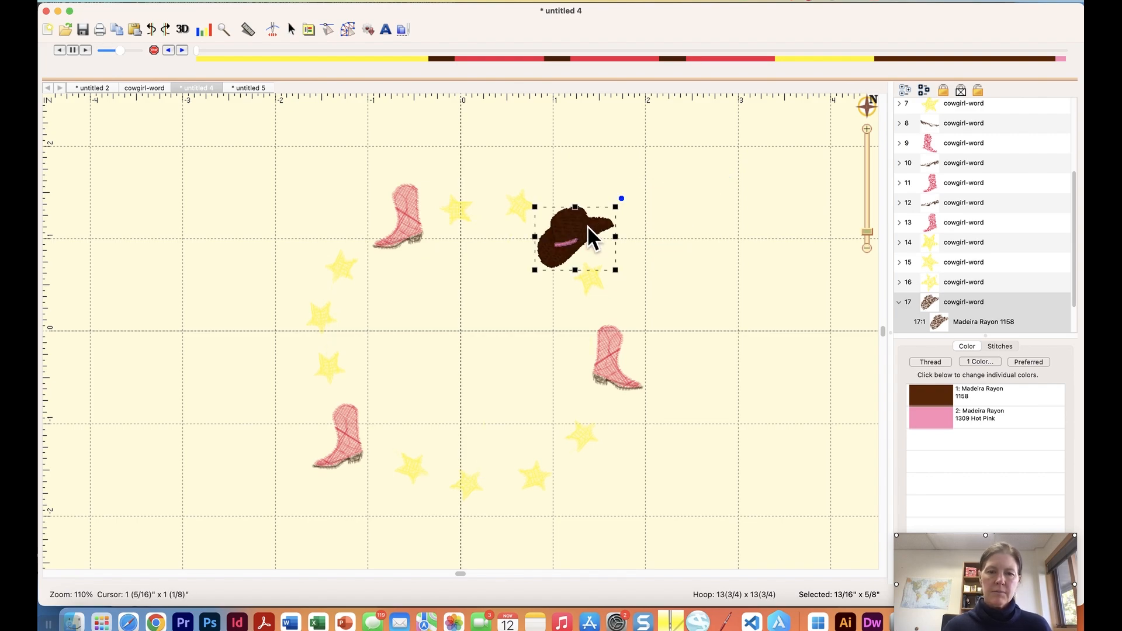
Duplicate the small hat with its hatband, place the copy at the ring's lower right, and mirror it horizontally.
key(super+d)
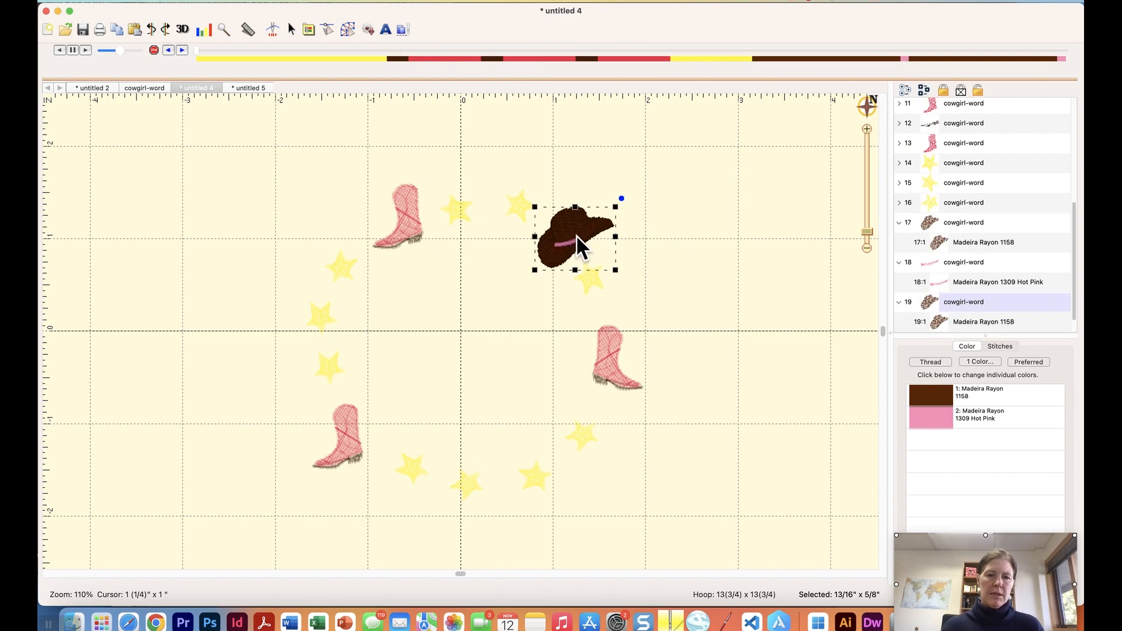
drag(573, 236, 540, 482)
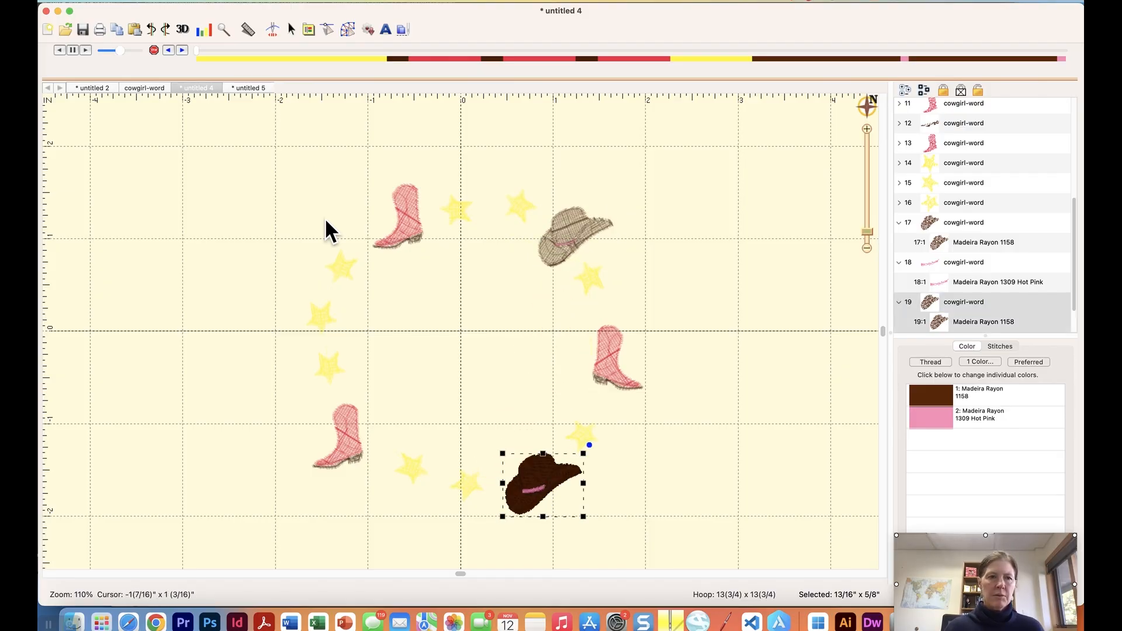
click(345, 30)
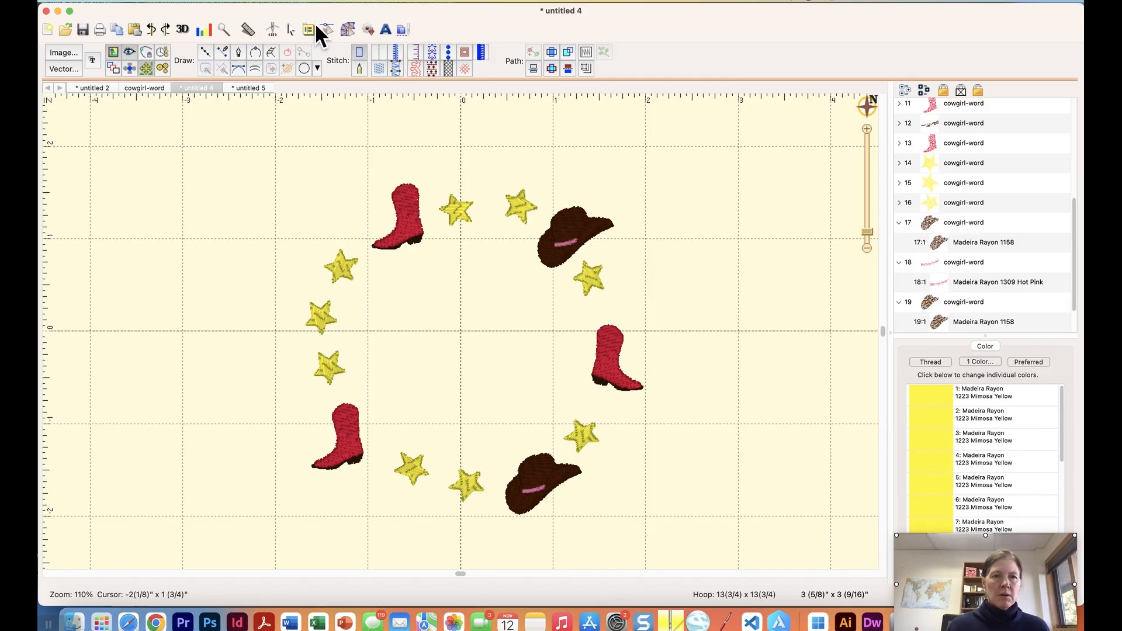
click(347, 29)
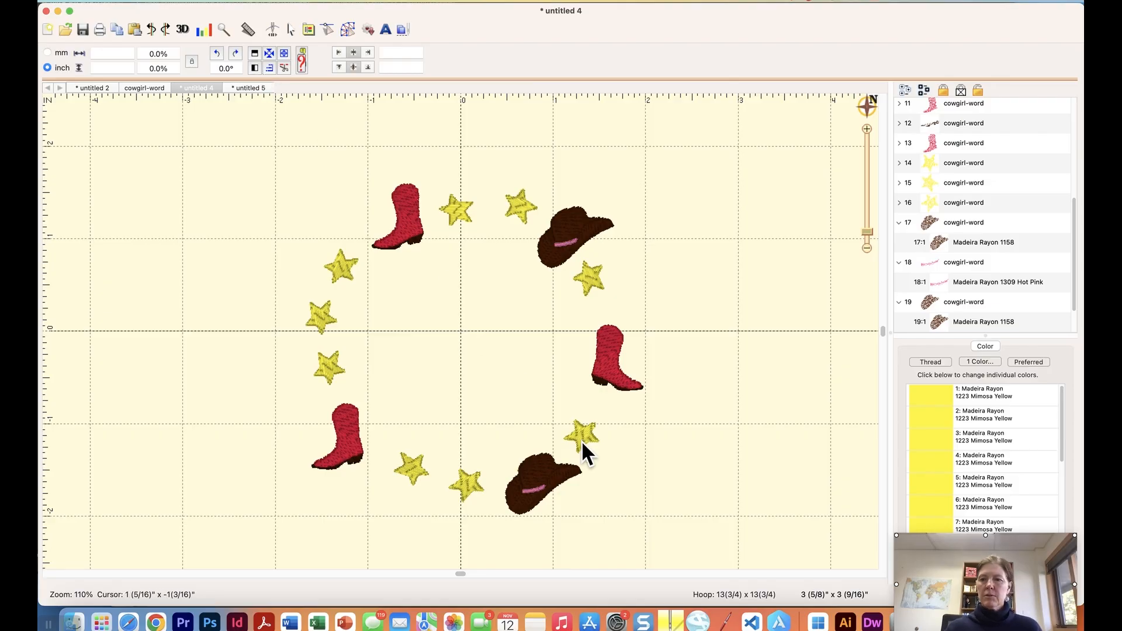
click(977, 302)
scroll(982, 292, down, 2)
shift+click(950, 321)
click(254, 69)
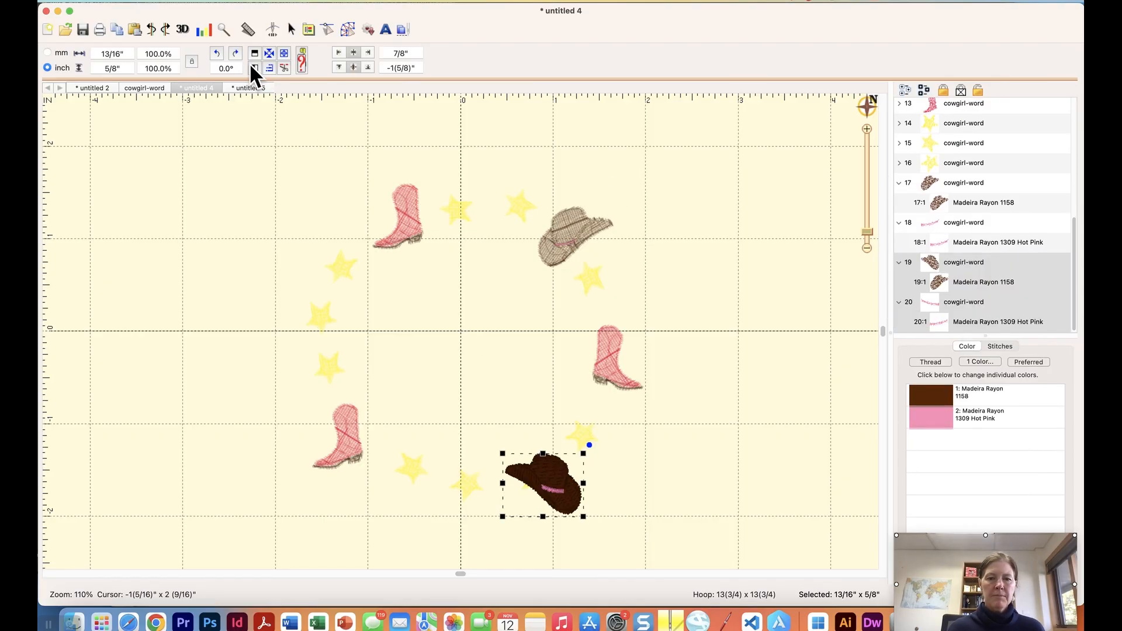
Delete the star beneath the mirrored hat and set the hat in its place on the ring.
drag(551, 489, 651, 478)
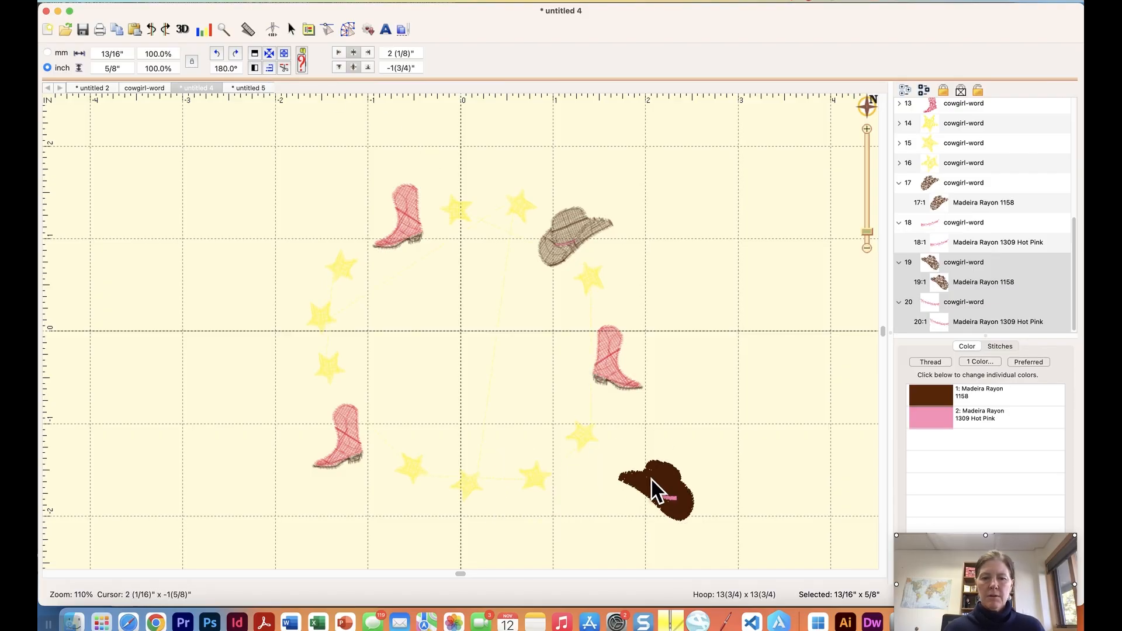
click(534, 474)
key(Delete)
drag(709, 542, 602, 443)
drag(663, 489, 547, 476)
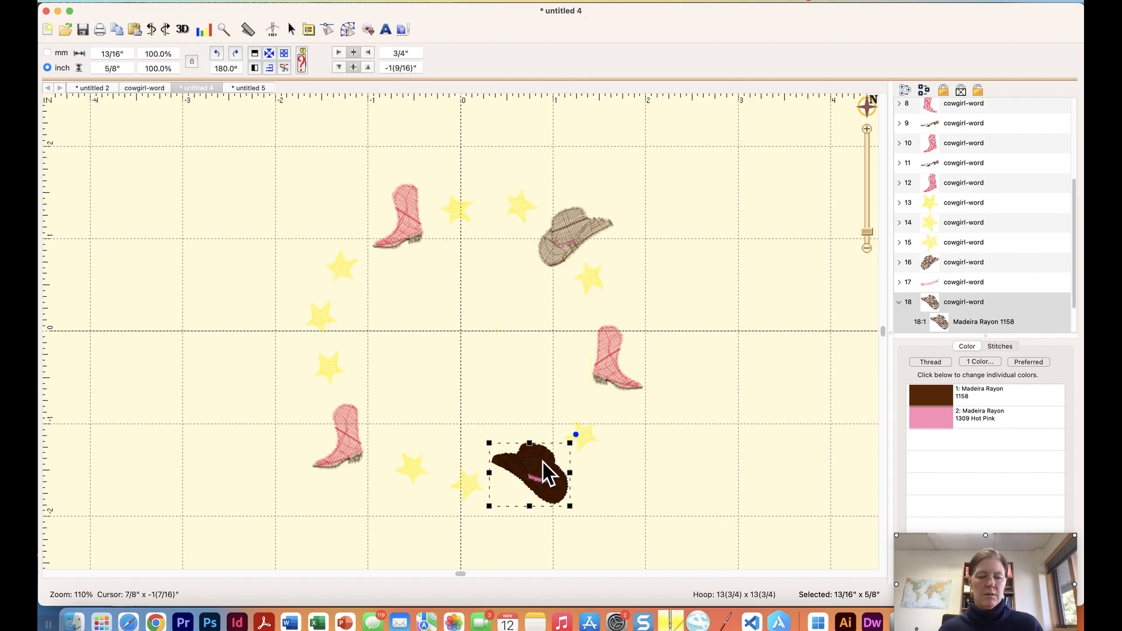
Paste another copy of the mirrored hat and put it in place of the middle star on the ring's left side.
key(super+v)
drag(542, 470, 431, 343)
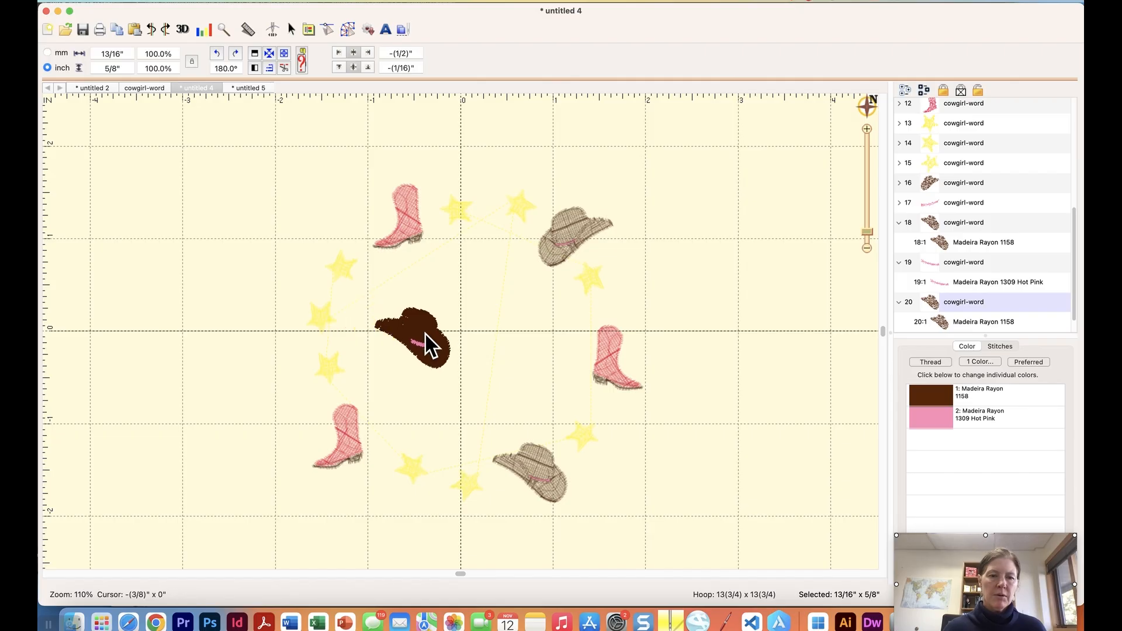
click(322, 319)
key(BackSpace)
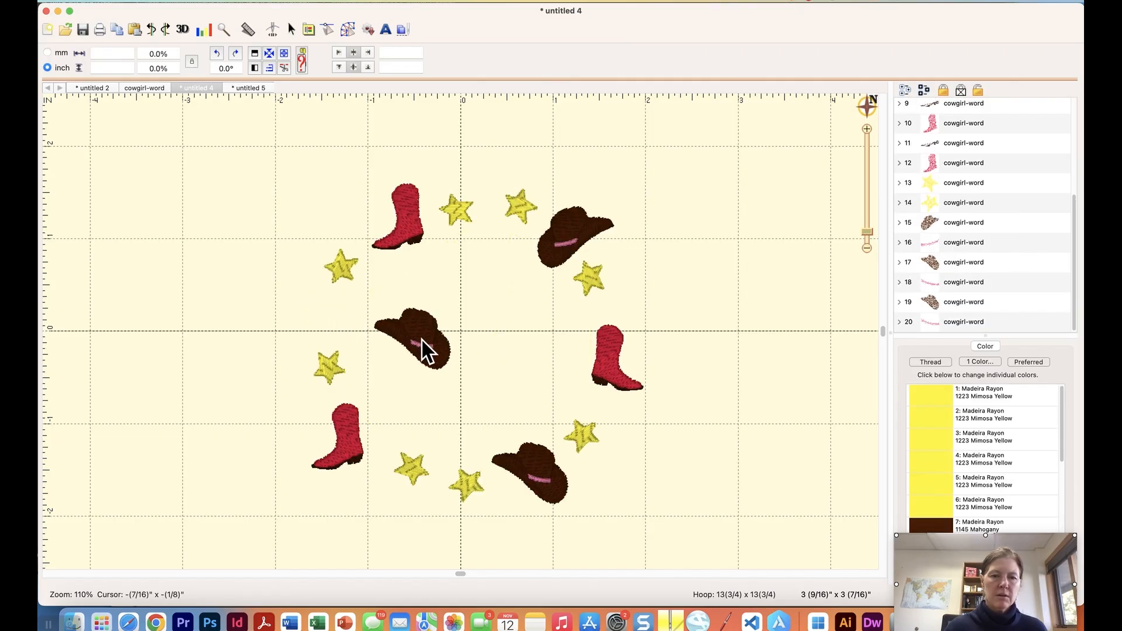
click(432, 342)
click(476, 355)
drag(368, 296, 483, 400)
drag(439, 345, 344, 324)
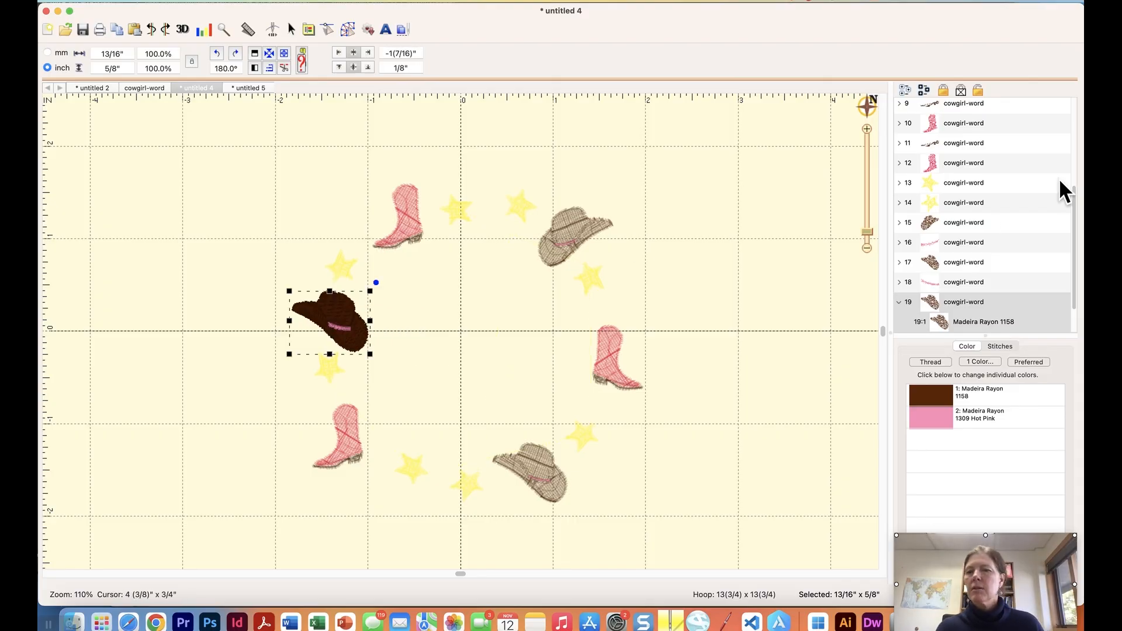
Recolor the red parts of all three boots to Madeira Rayon 1309 Hot Pink from the current page's palette.
click(942, 161)
scroll(972, 146, up, 5)
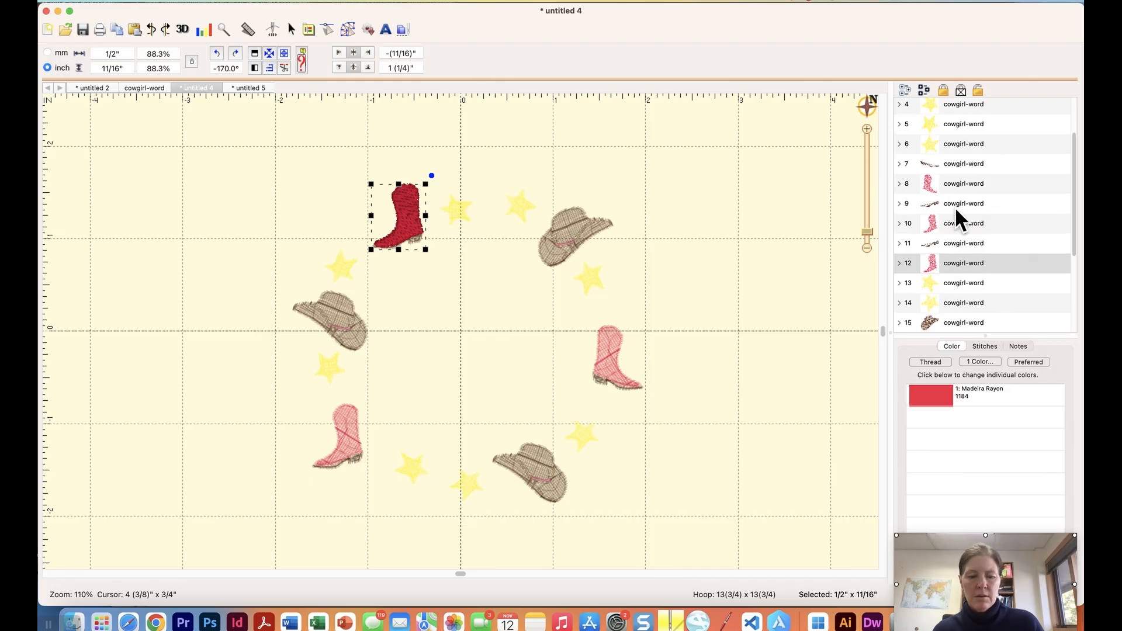
super+click(948, 223)
super+click(942, 184)
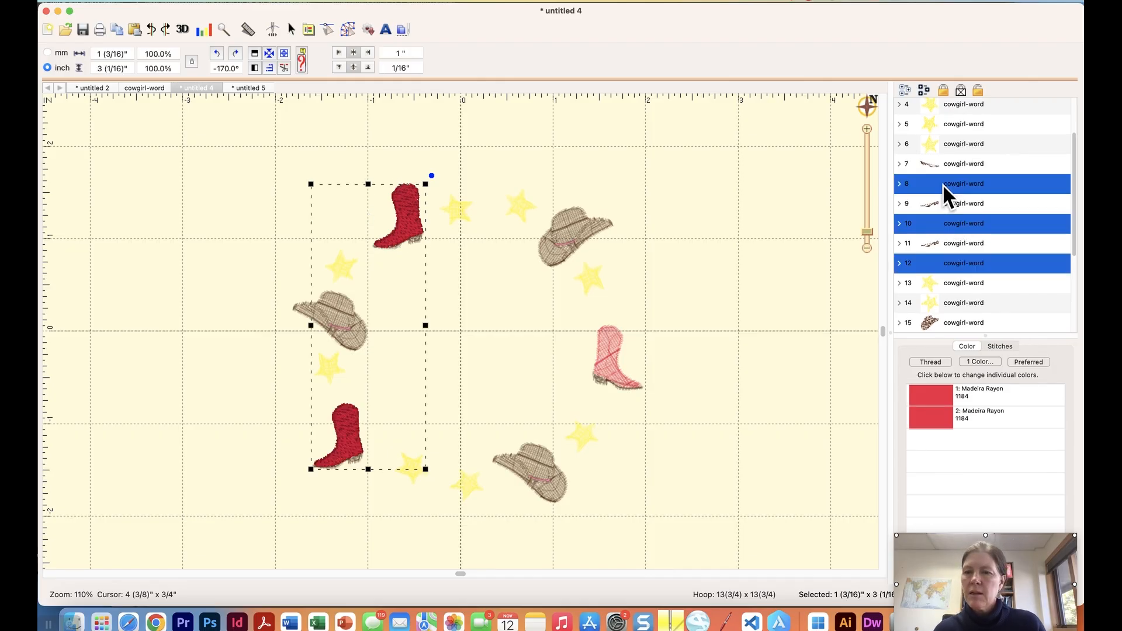
click(935, 399)
click(458, 199)
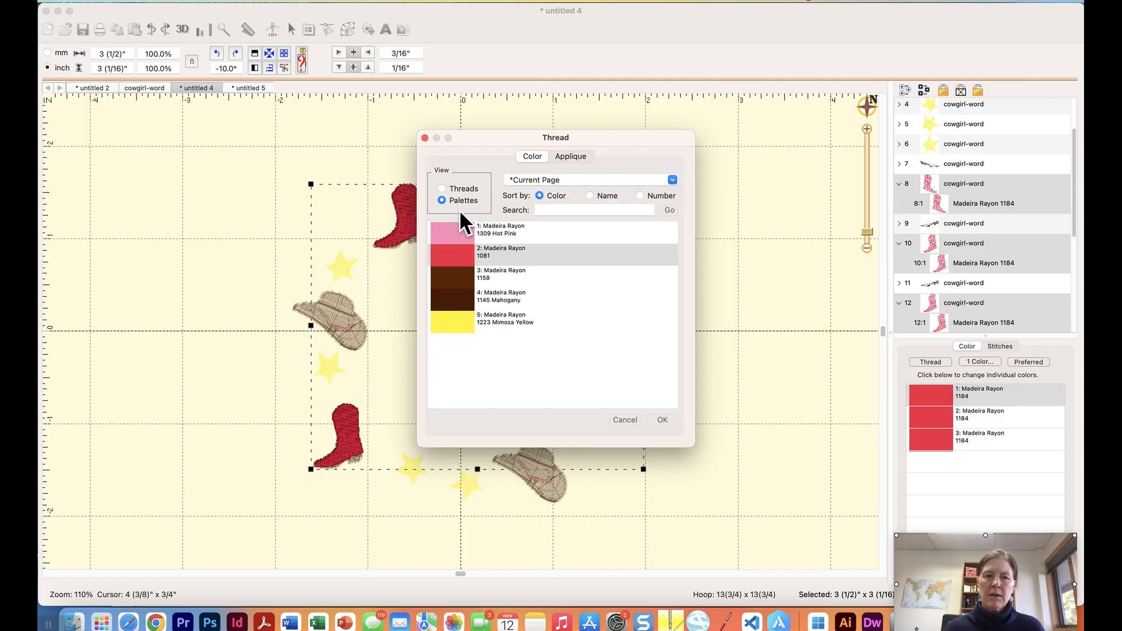
click(460, 233)
key(Return)
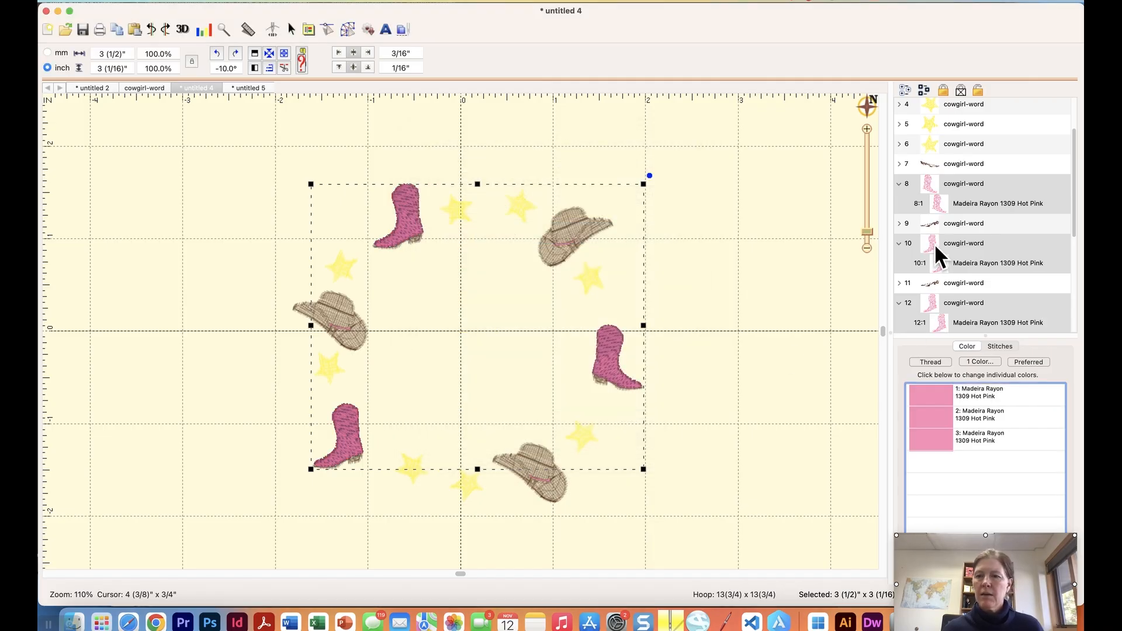
click(805, 316)
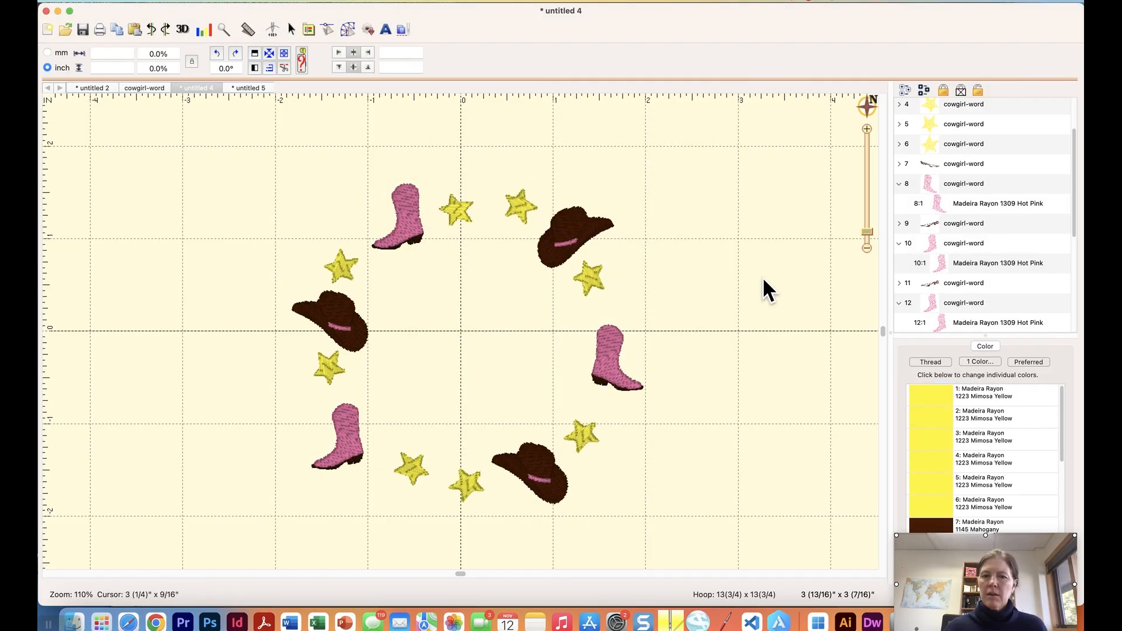
Recolor the brown parts of all three hats to Madeira Rayon 1145 Mahogany from the current page's palette.
scroll(995, 182, down, 5)
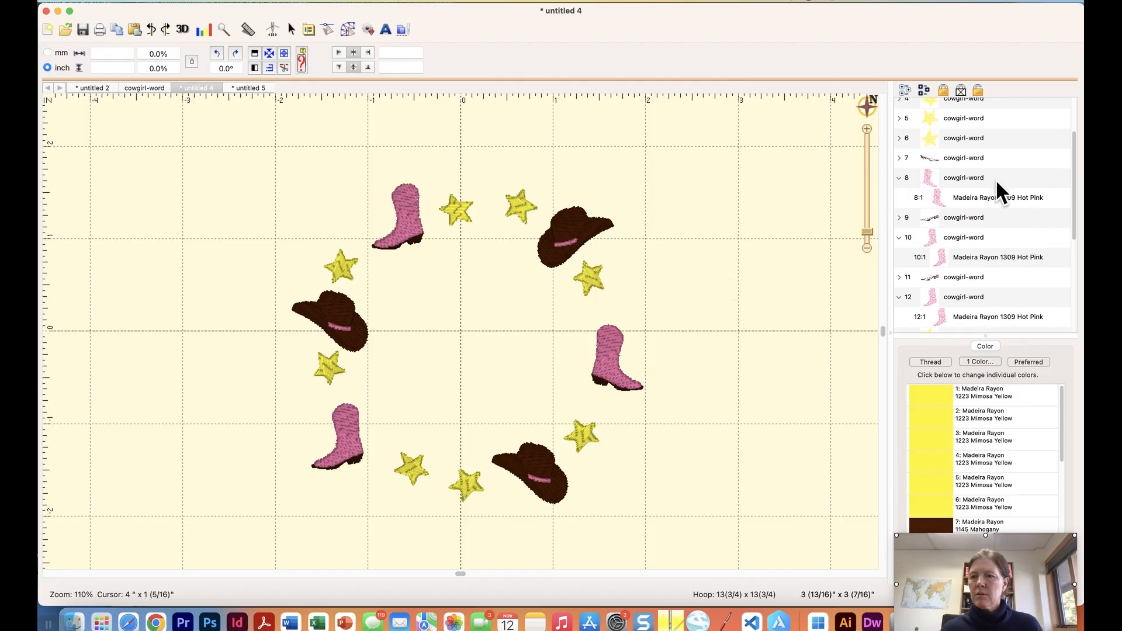
click(941, 183)
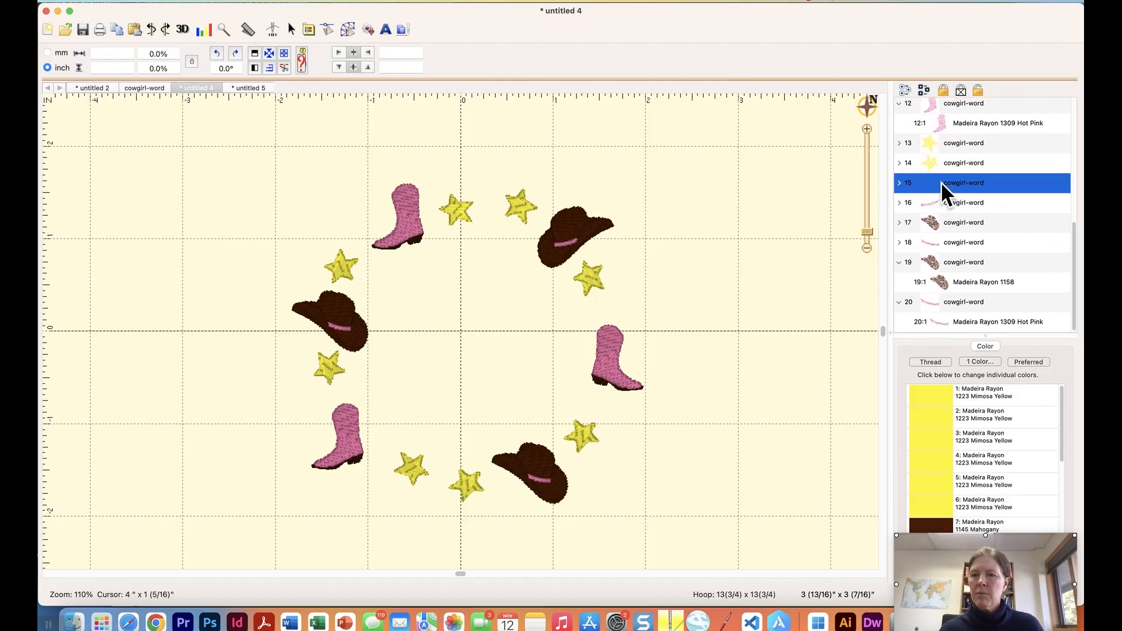
super+click(948, 229)
super+click(945, 259)
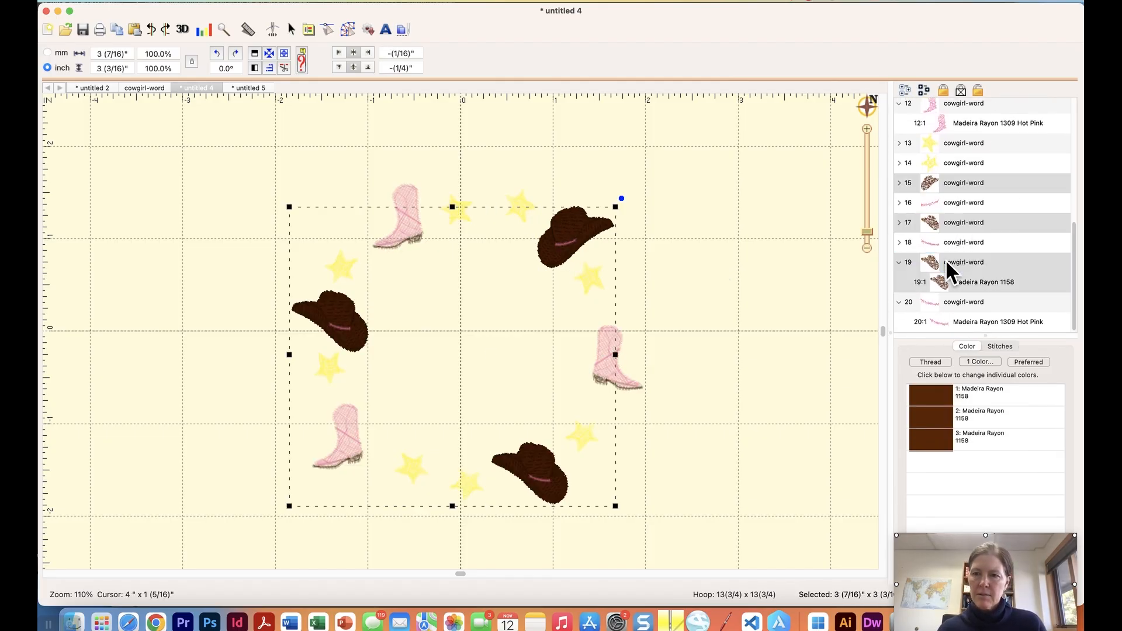
click(942, 392)
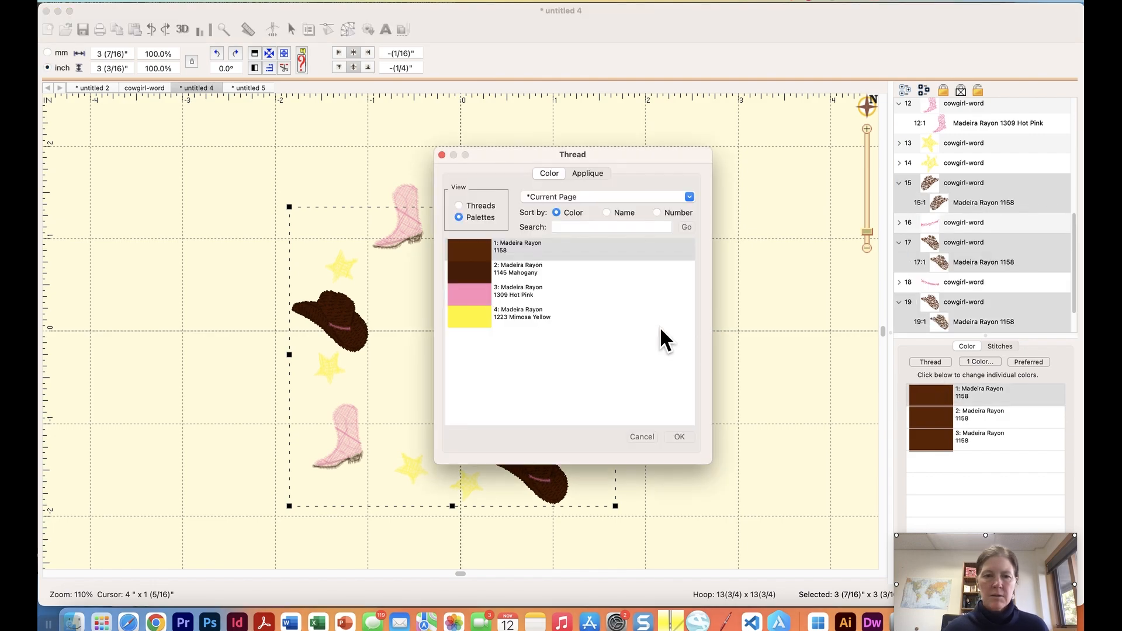
click(489, 271)
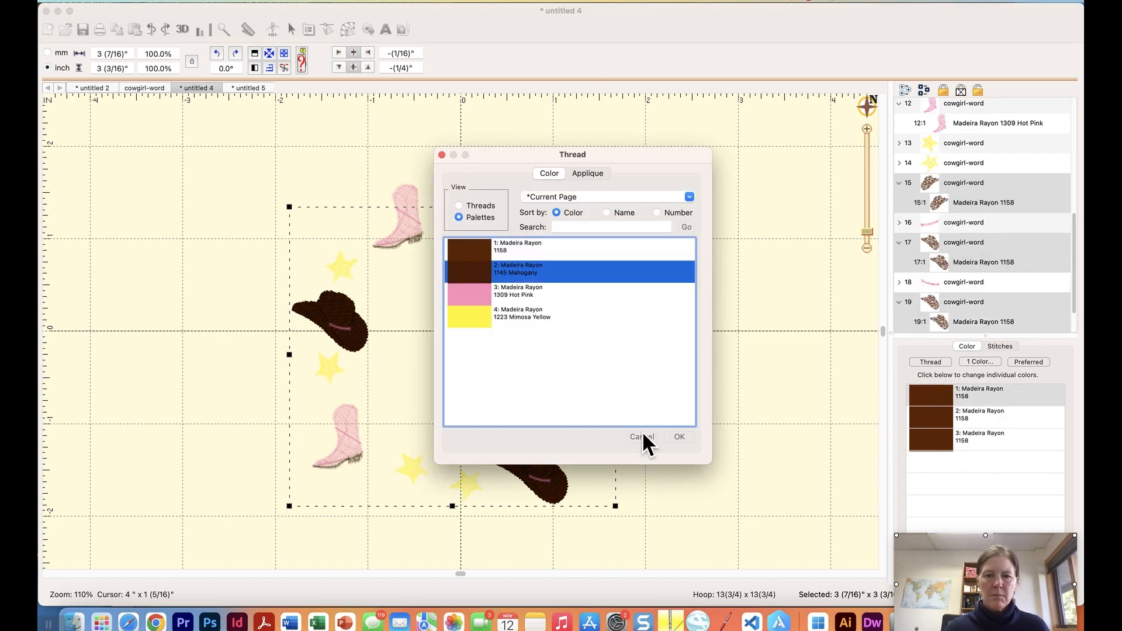
click(680, 437)
click(744, 353)
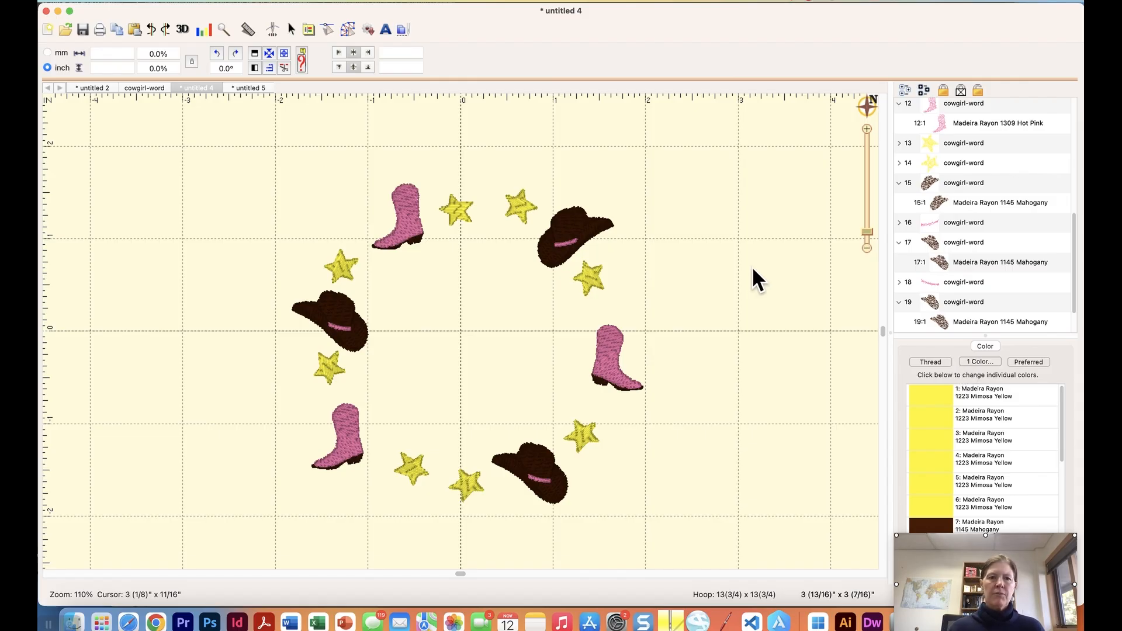
Add the letter J in the angelina font inside the ring and shift it slightly down and right to center it.
click(273, 27)
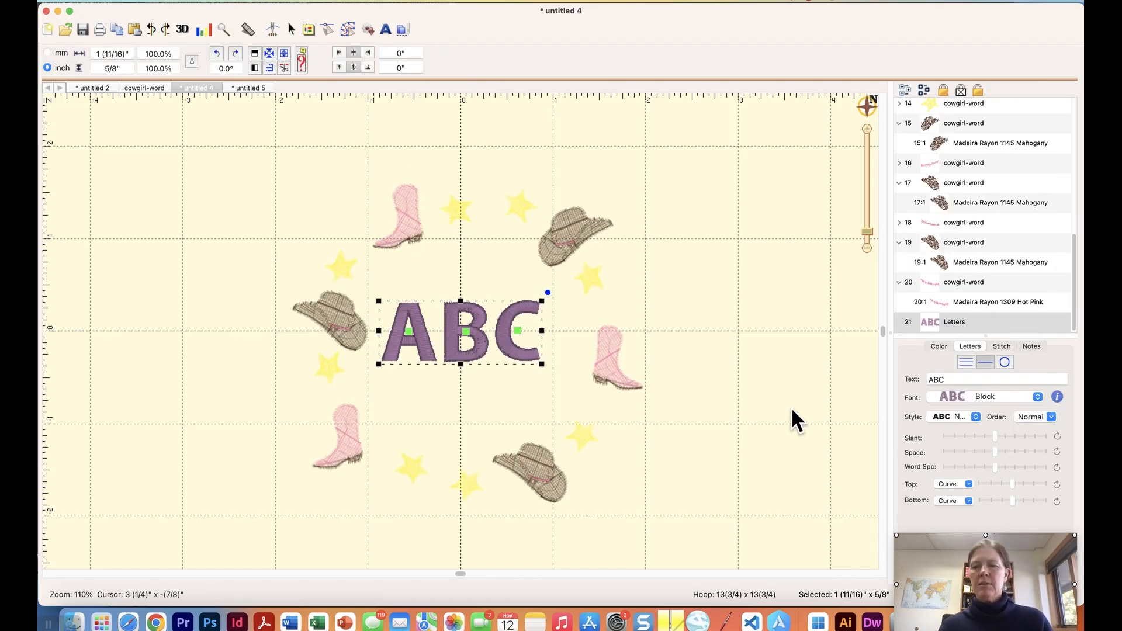
drag(951, 378, 938, 377)
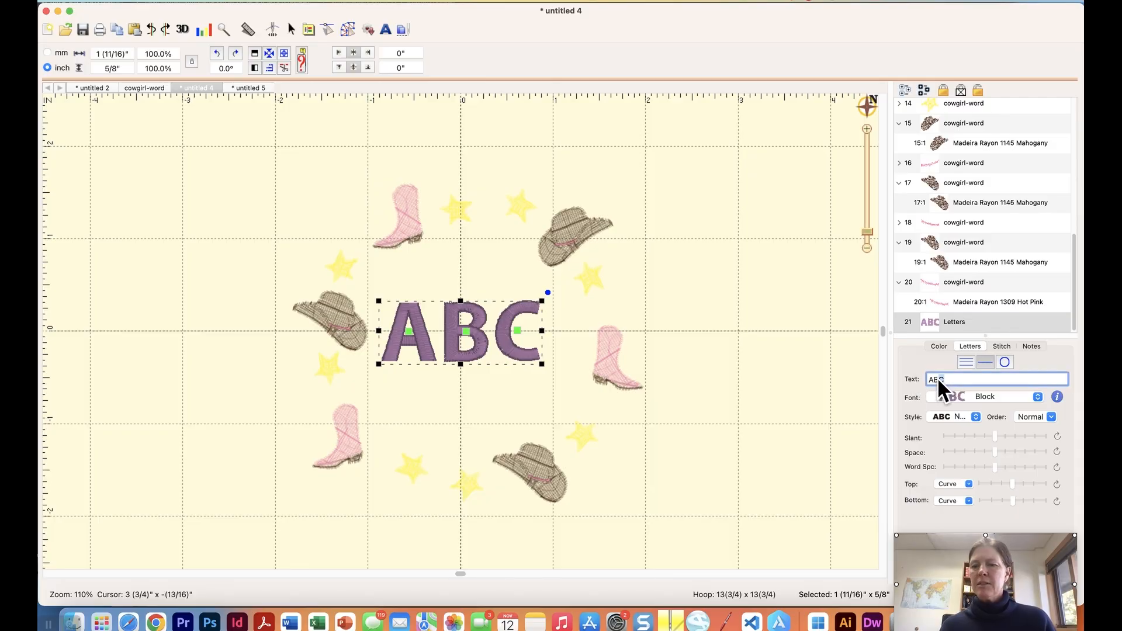
text(J)
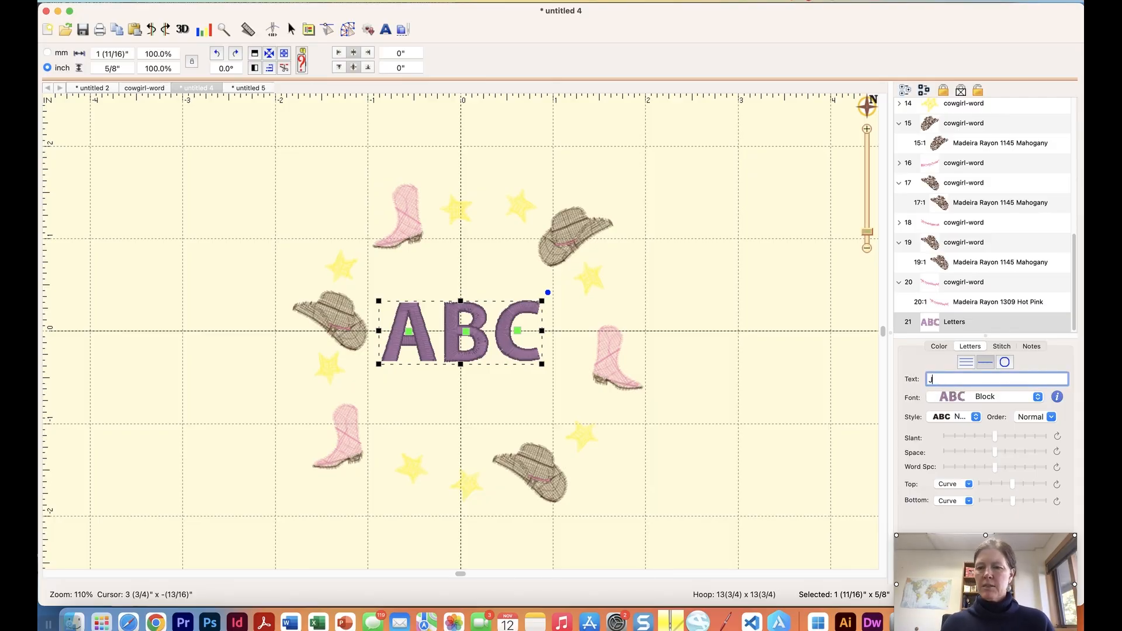
click(1014, 397)
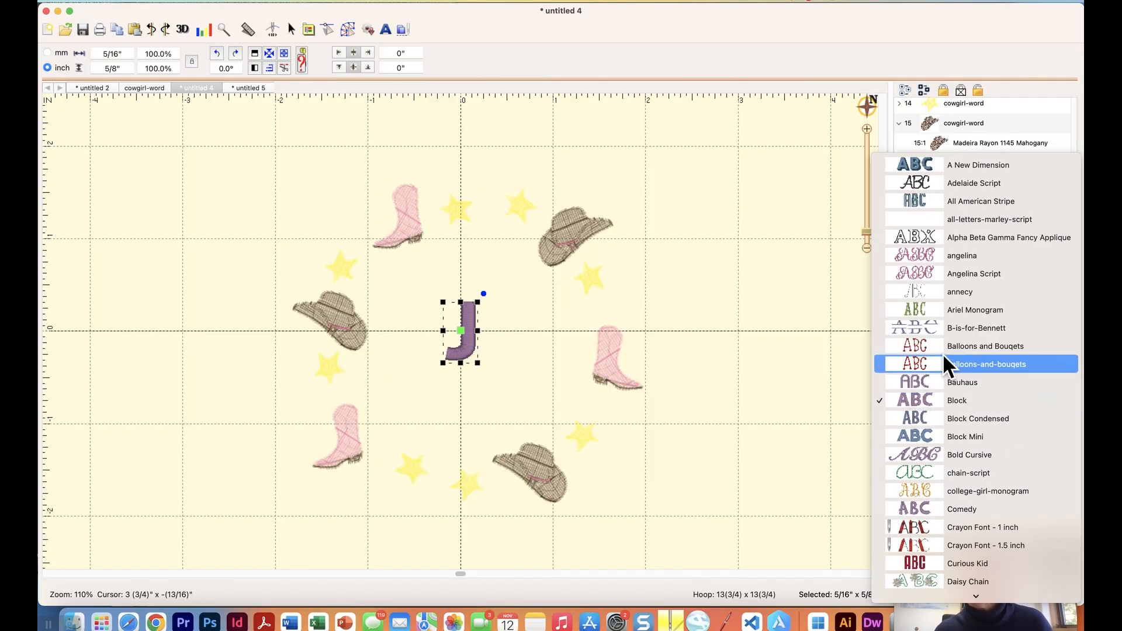
click(935, 258)
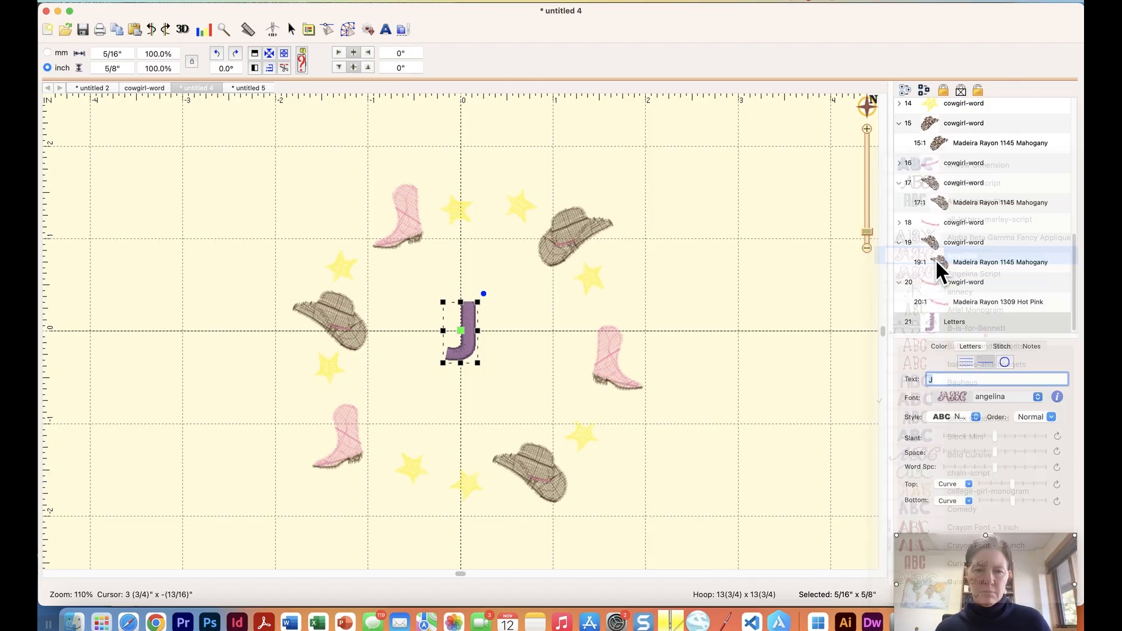
click(753, 259)
click(490, 348)
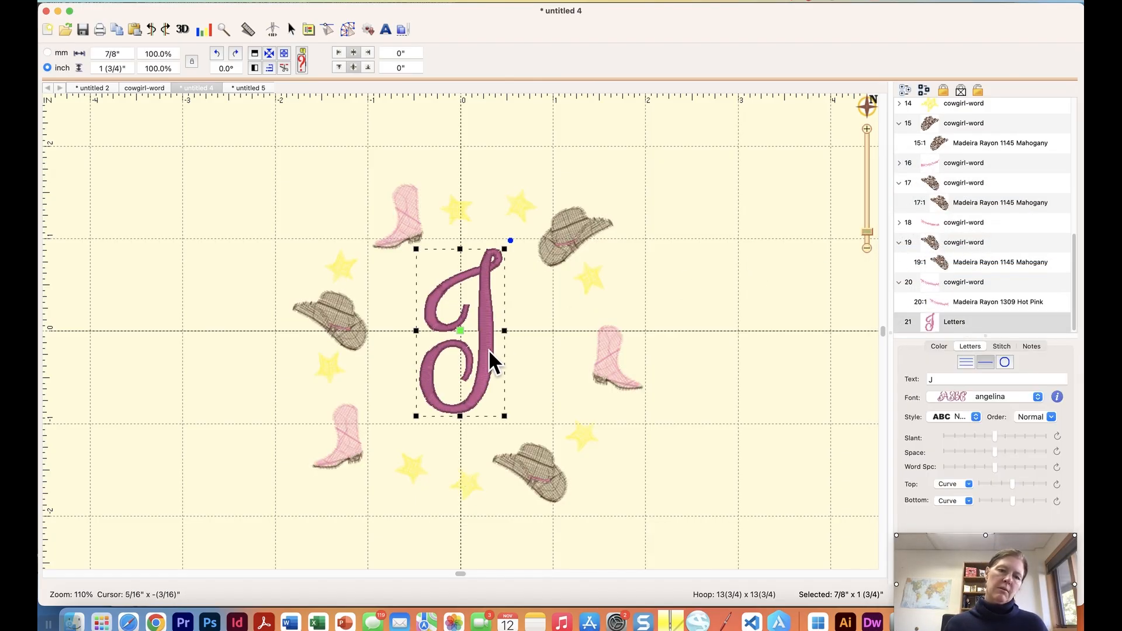
click(684, 242)
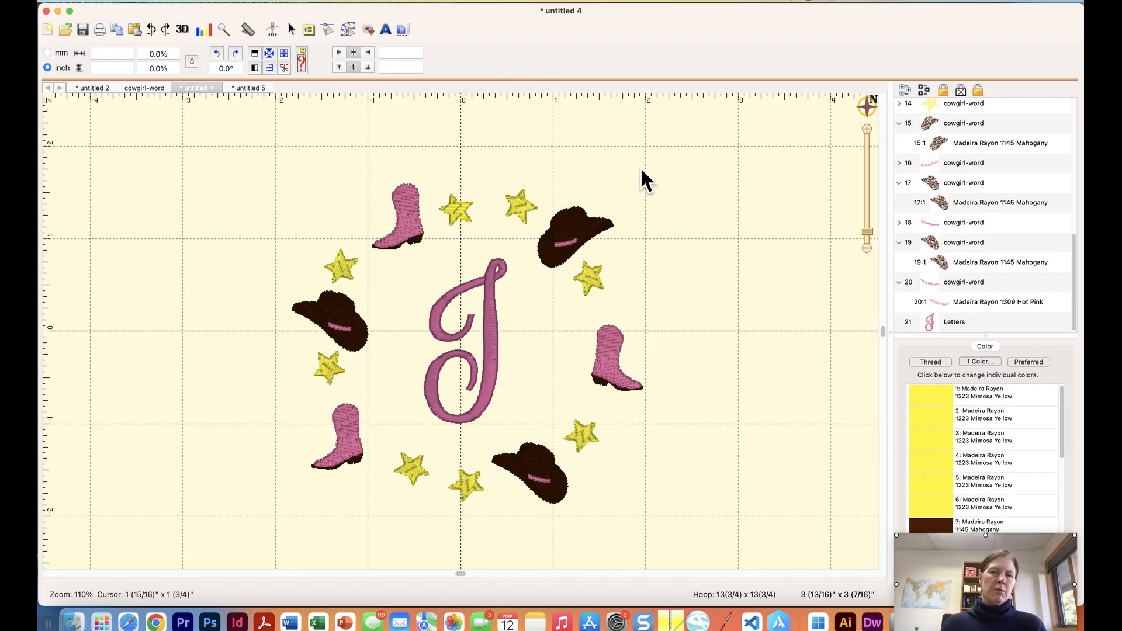
Show the stitch simulator for the ring design to examine its thread color sequence.
click(187, 2)
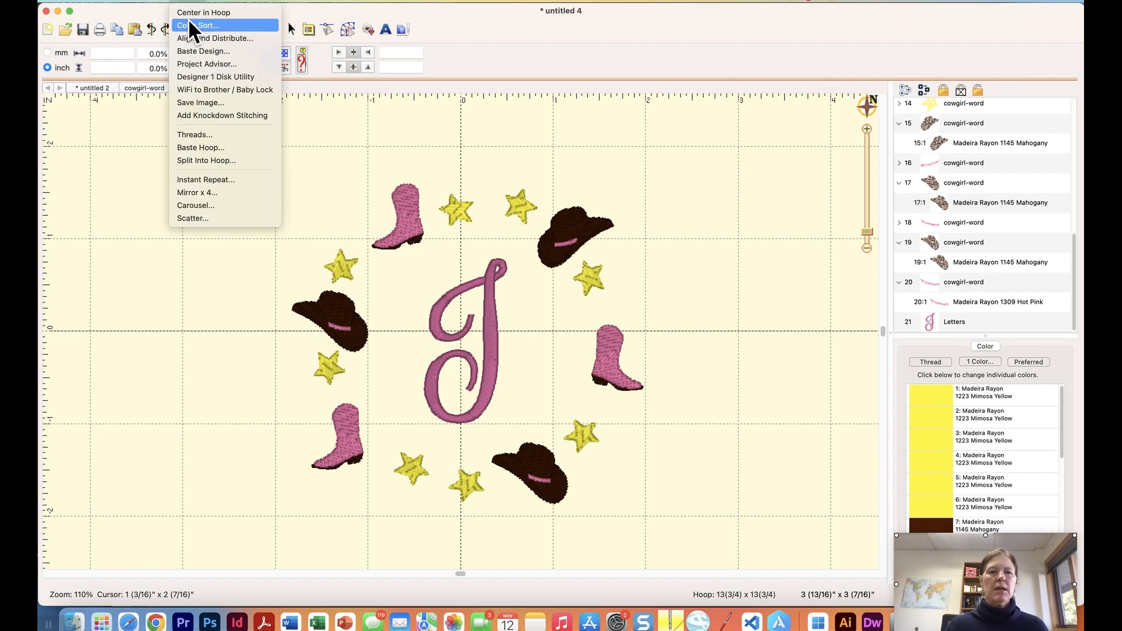
click(188, 20)
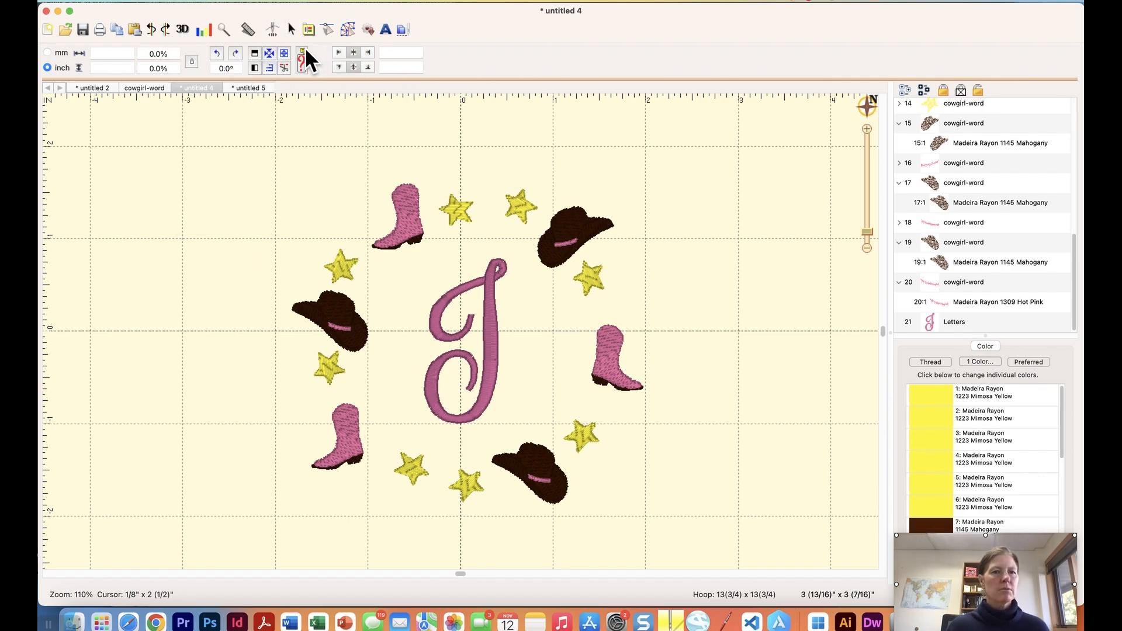
click(275, 29)
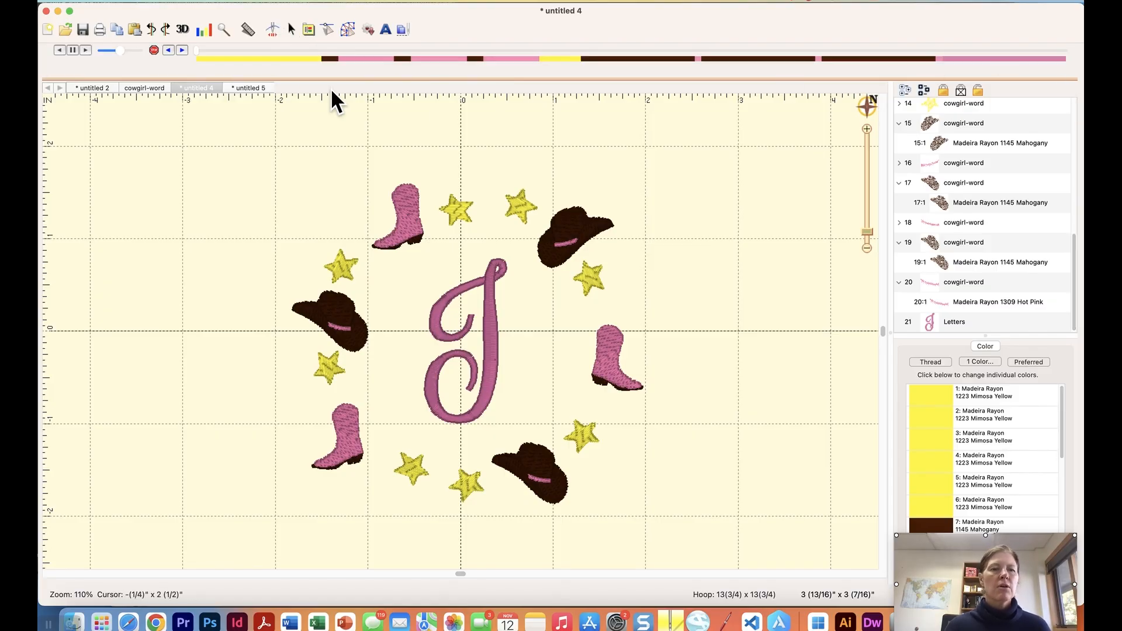
Color sort the ring design into a new view and show the stitch simulator for the sorted copy.
click(190, 3)
click(189, 22)
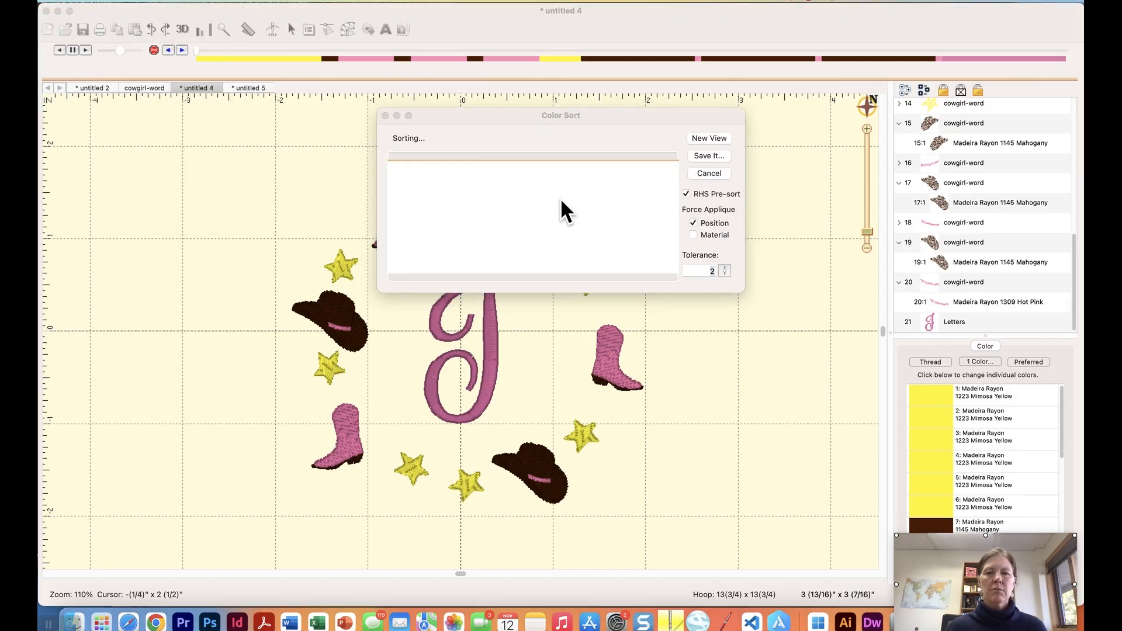
click(706, 139)
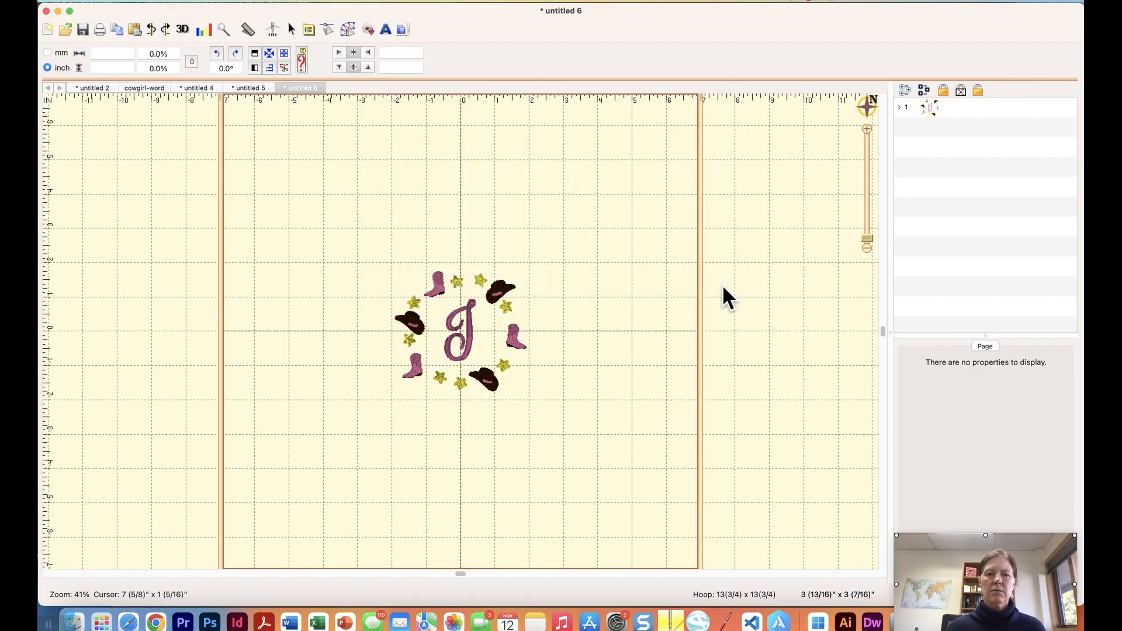
click(273, 30)
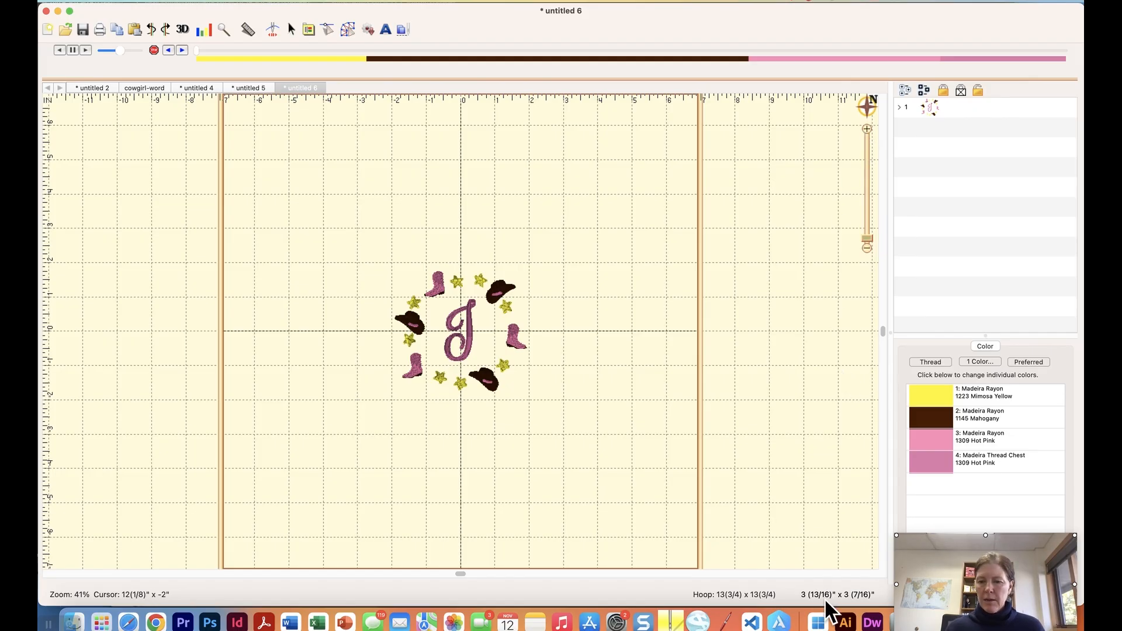
mouse_move(987, 552)
mouse_down()
mouse_move(986, 439)
mouse_move(988, 552)
mouse_up()
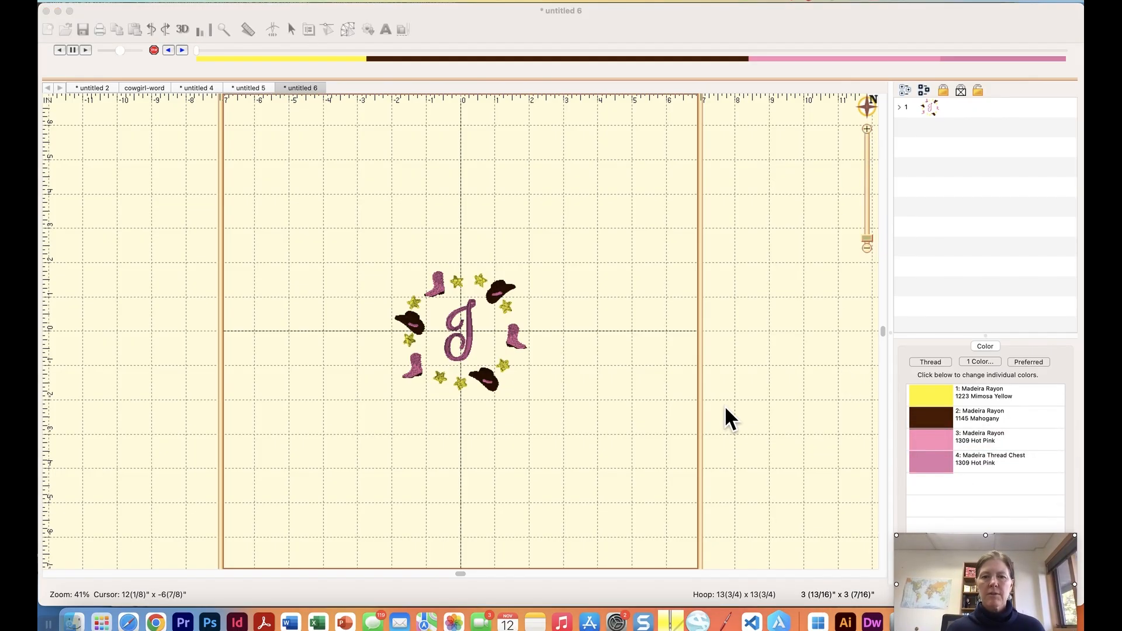
click(725, 408)
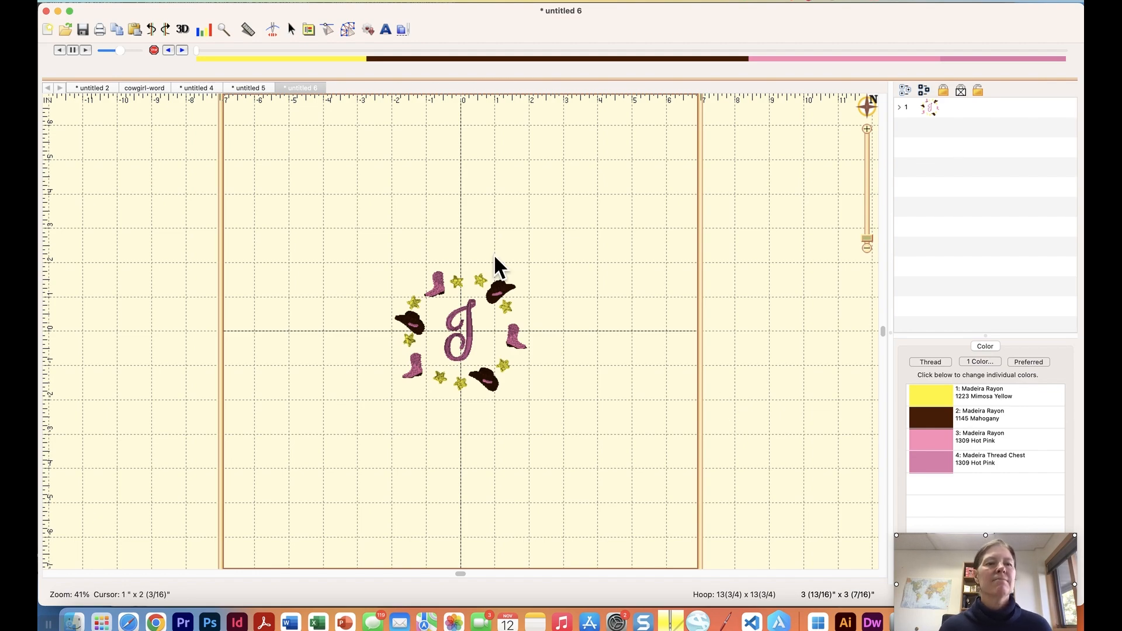
click(726, 2)
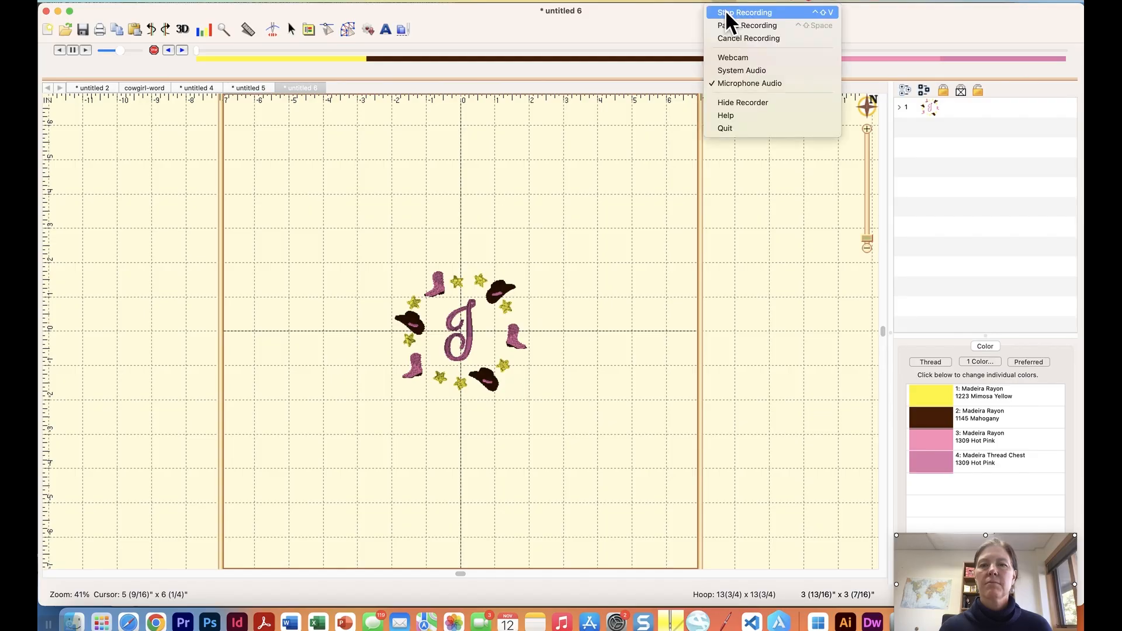